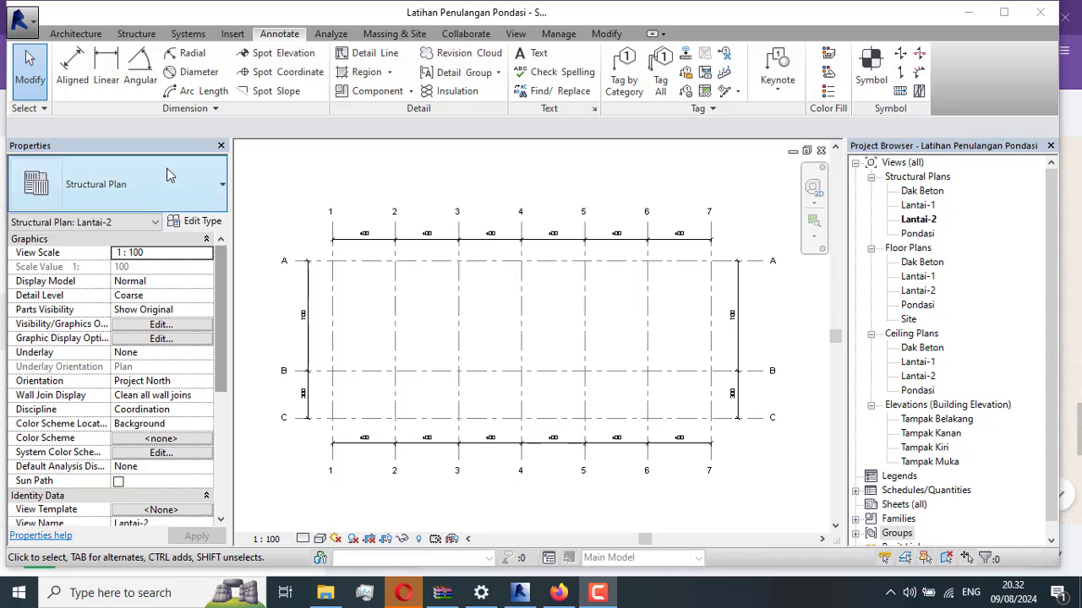
Start an isolated structural foundation, agree to load a family, and browse to the US Metric library's Structural Foundations folder.
left_click(139, 36)
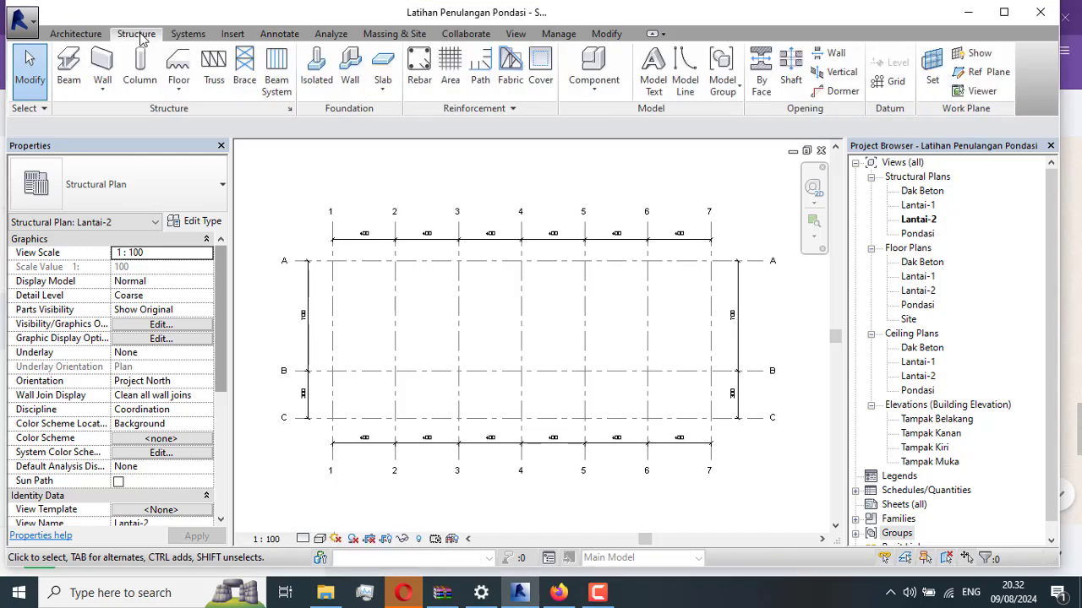
left_click(308, 82)
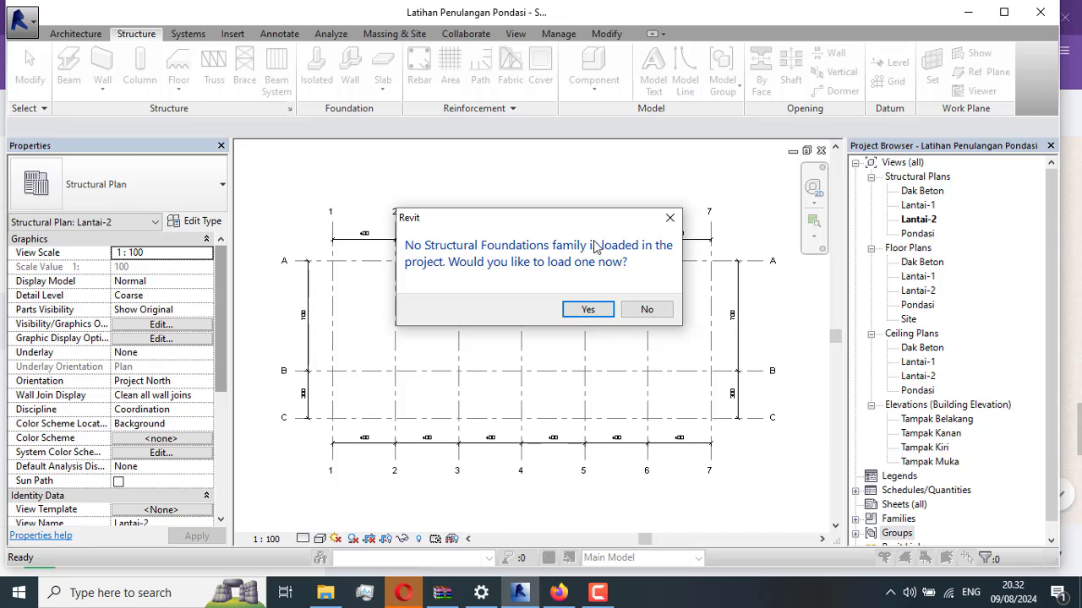
left_click(585, 309)
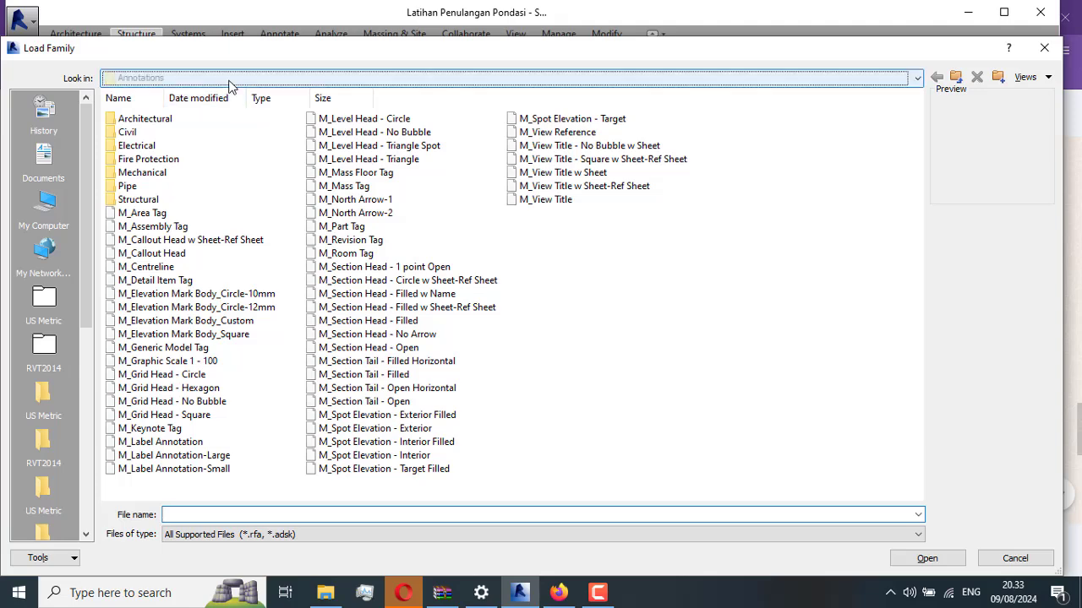
left_click(227, 80)
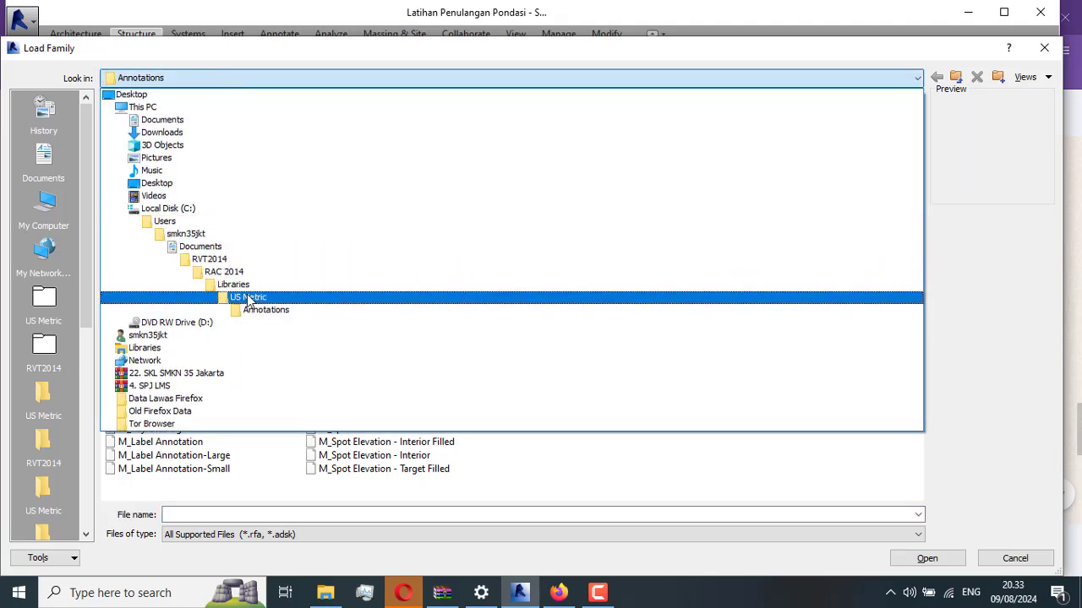
left_click(247, 298)
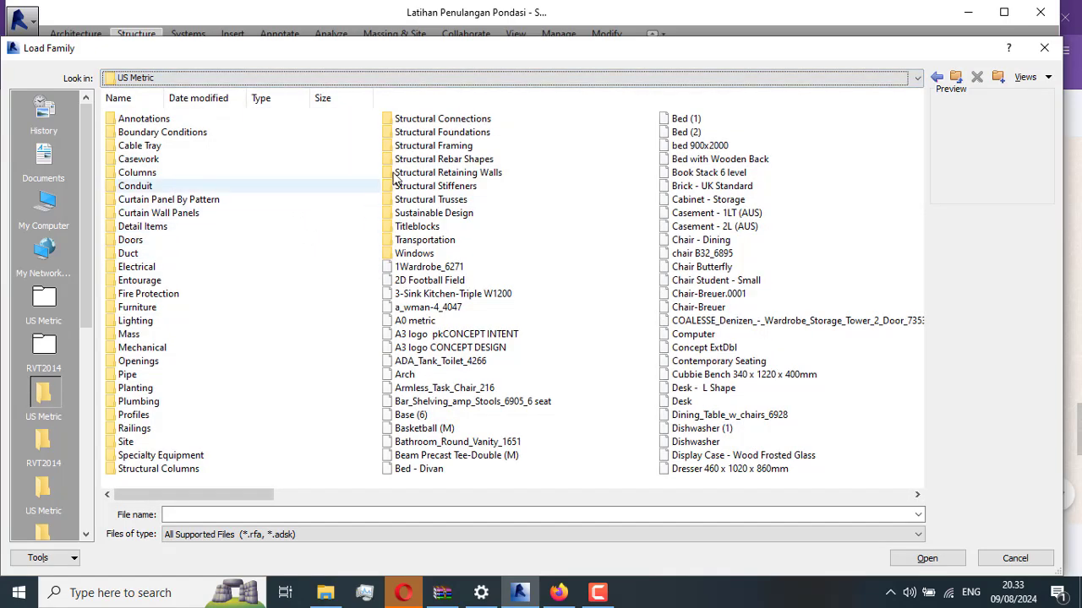
double_click(427, 133)
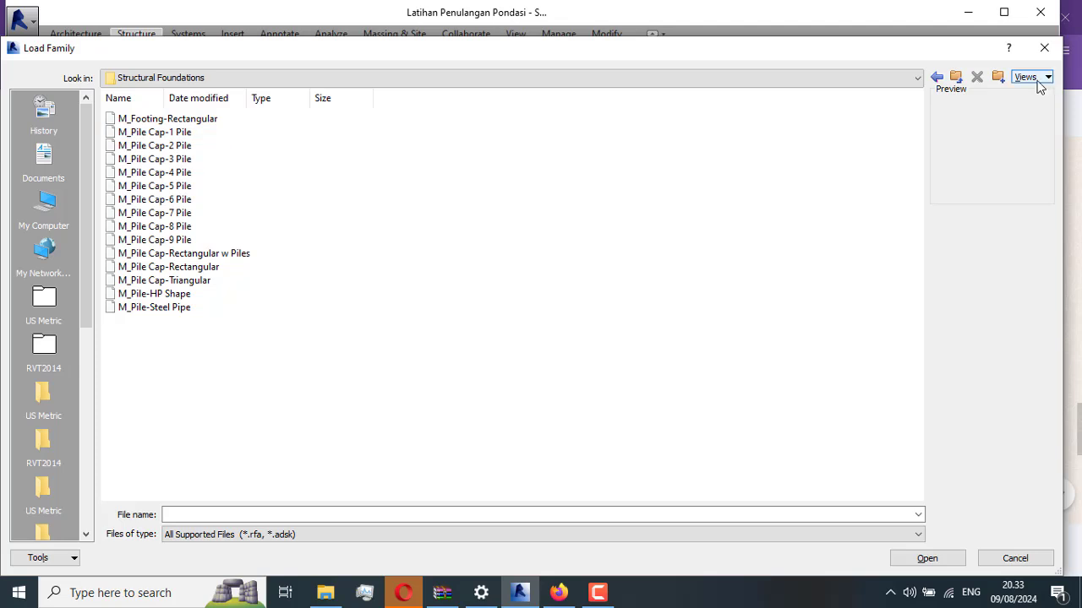
Show the foundation families as thumbnails and load M_Pile Cap-Rectangular into the project.
left_click(1041, 81)
left_click(1013, 130)
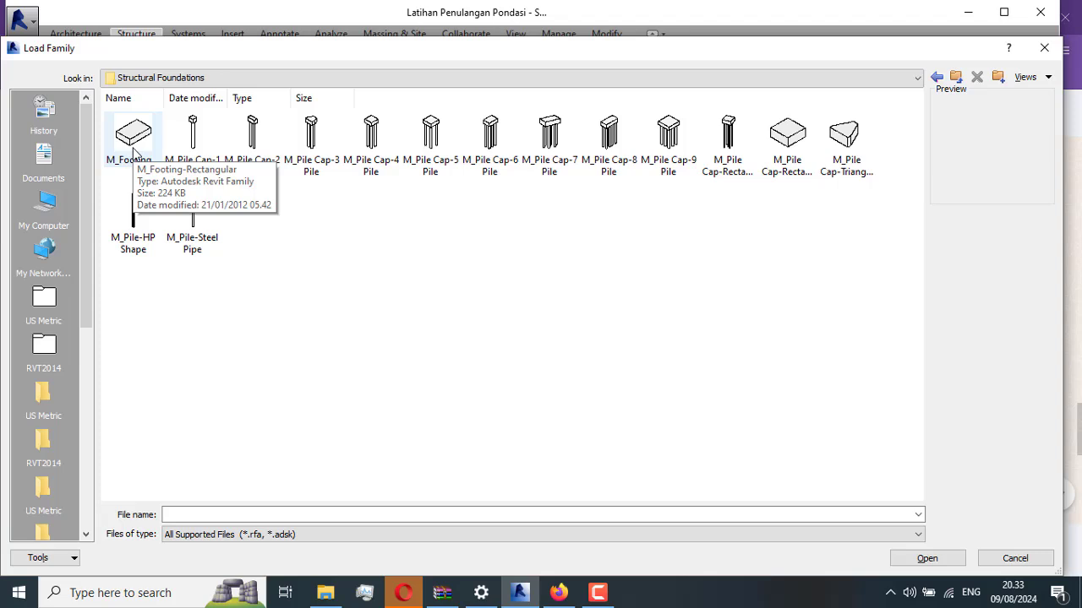
left_click(799, 142)
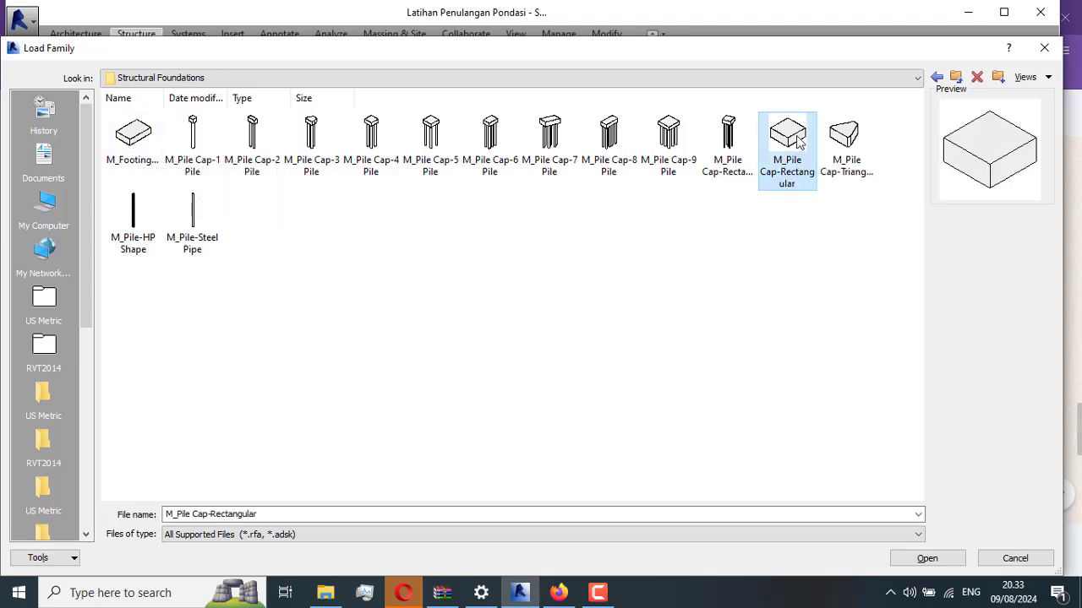
left_click(921, 565)
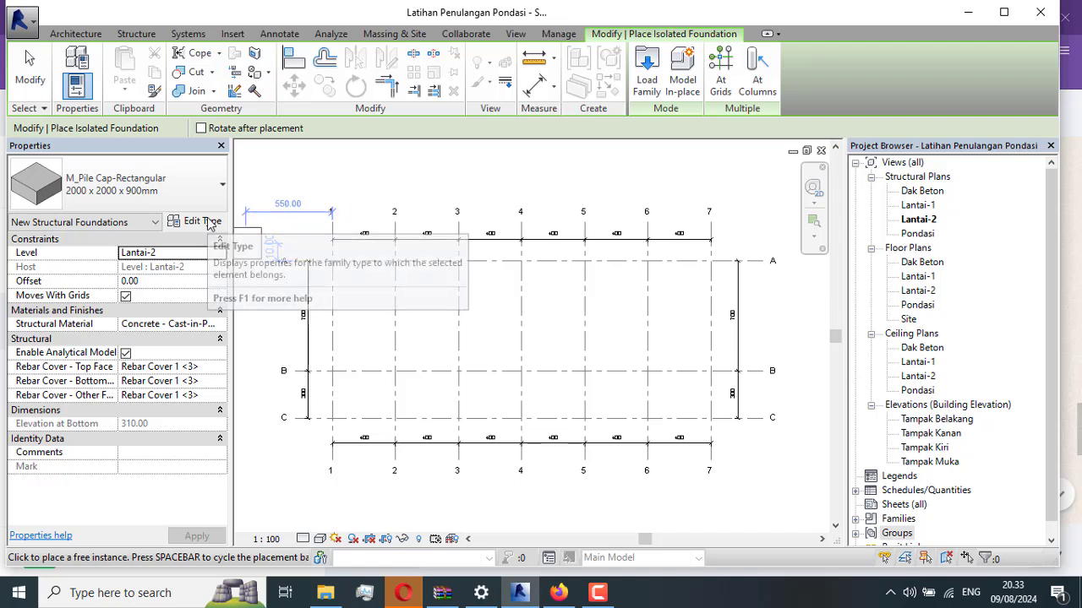
Duplicate the 2000 x 2000 x 900mm pile cap type under the name P1(120x120x40).
left_click(211, 223)
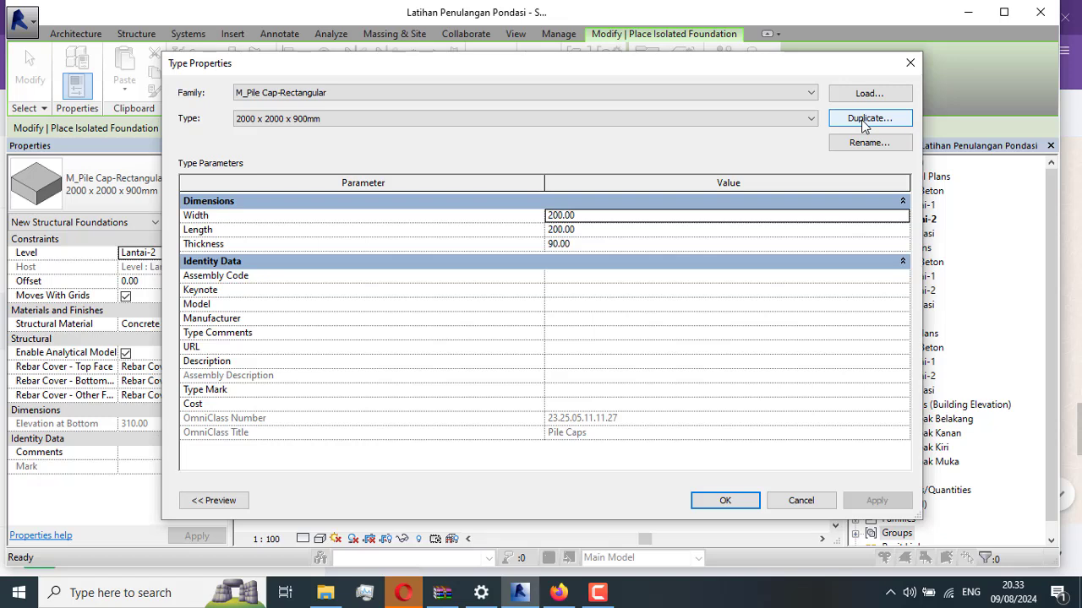
left_click(864, 119)
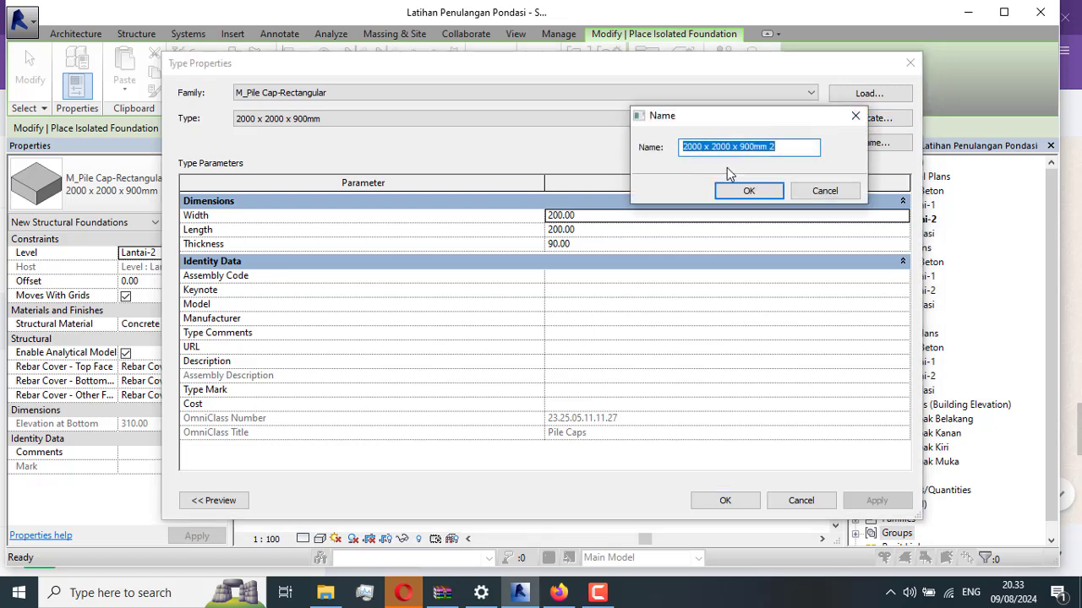
type("P1")
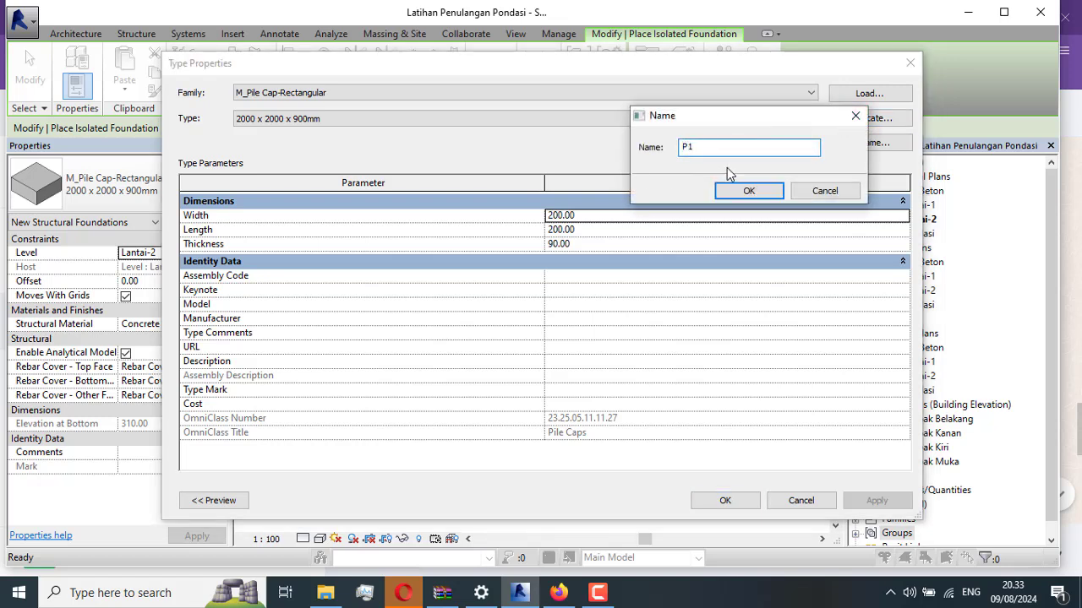
type("(120x120x40")
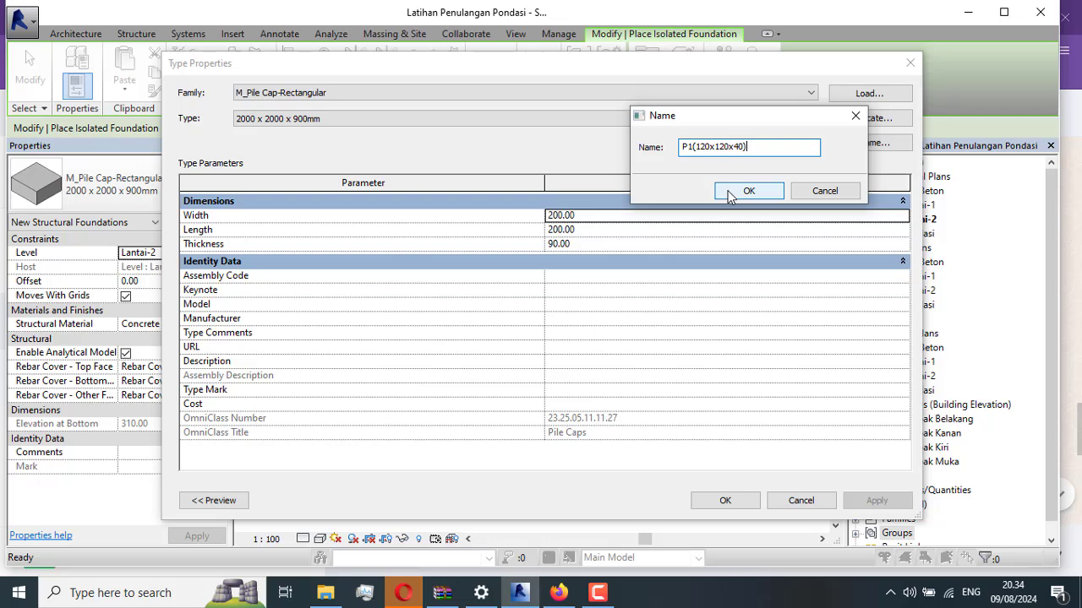
left_click(731, 192)
Set the P1(120x120x40) type's width to 120, length to 120 and thickness to 40.
left_click(609, 216)
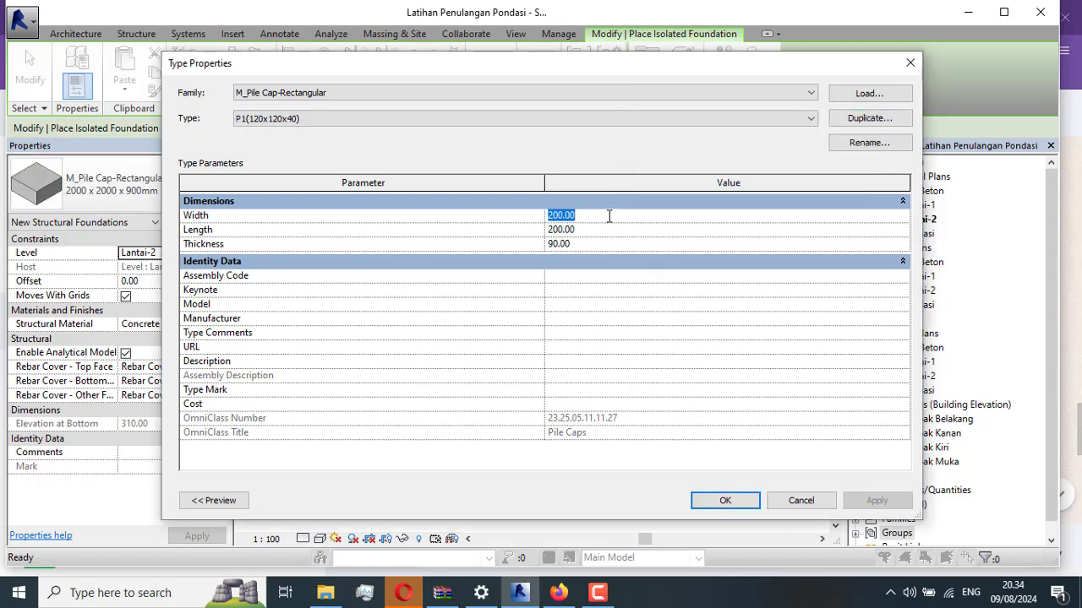
type("120")
left_click(596, 229)
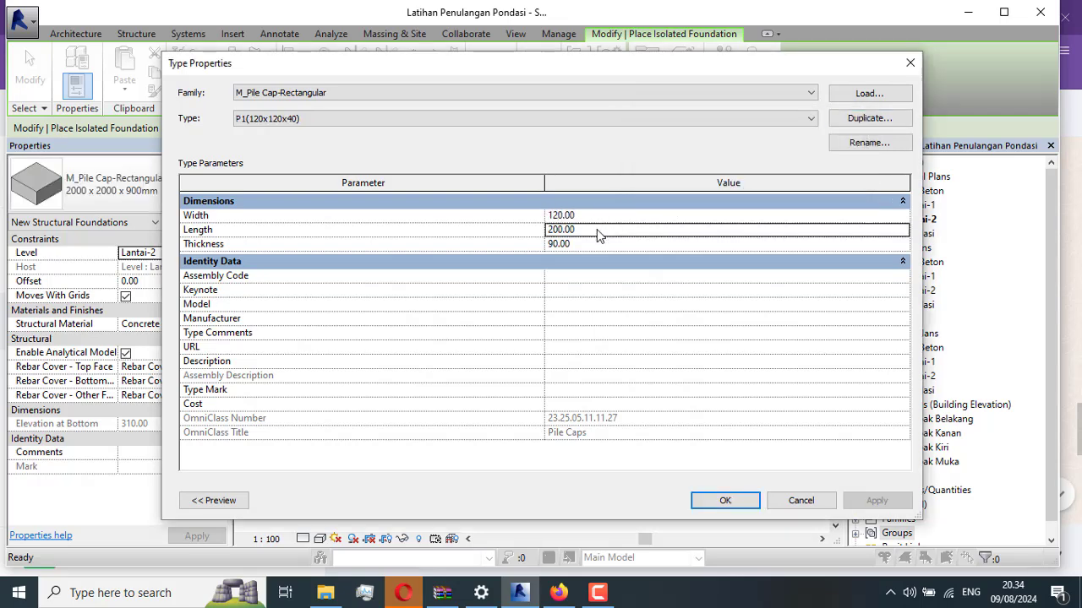
type("120")
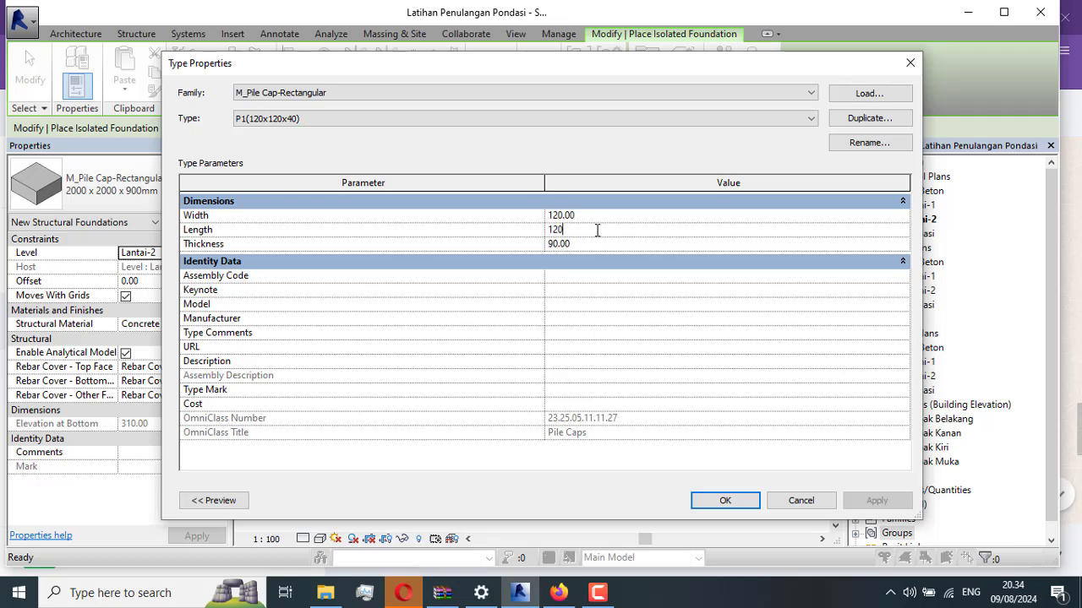
left_click(583, 243)
type("40")
left_click(725, 500)
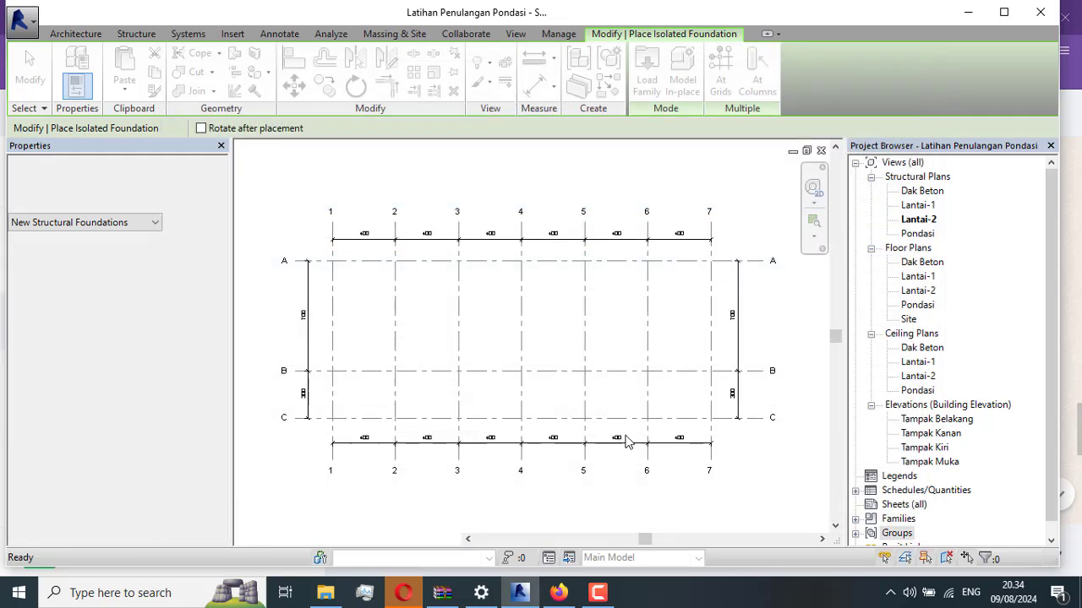
Place P1(120x120x40) foundations at the intersections of grid 2 with grids B and C on Lantai-2.
scroll(397, 370, "up", 5)
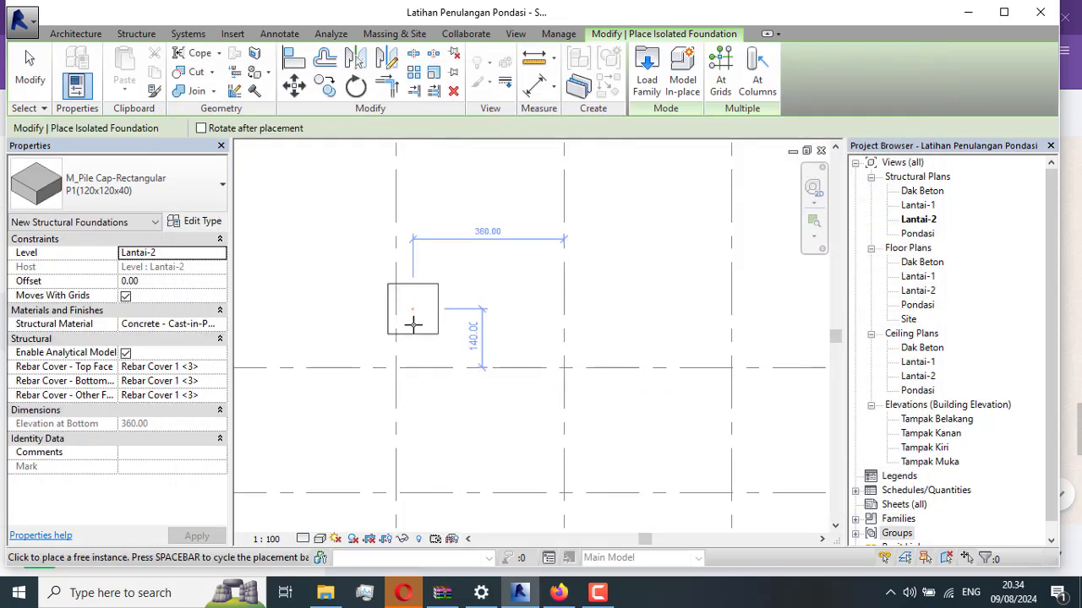
left_click(396, 368)
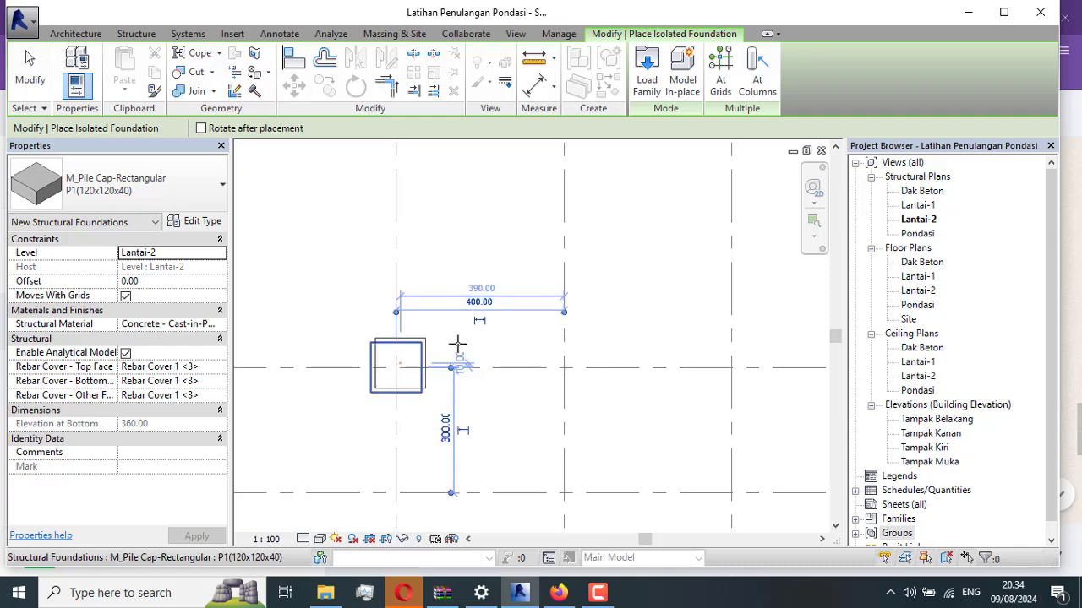
scroll(457, 347, "down", 4)
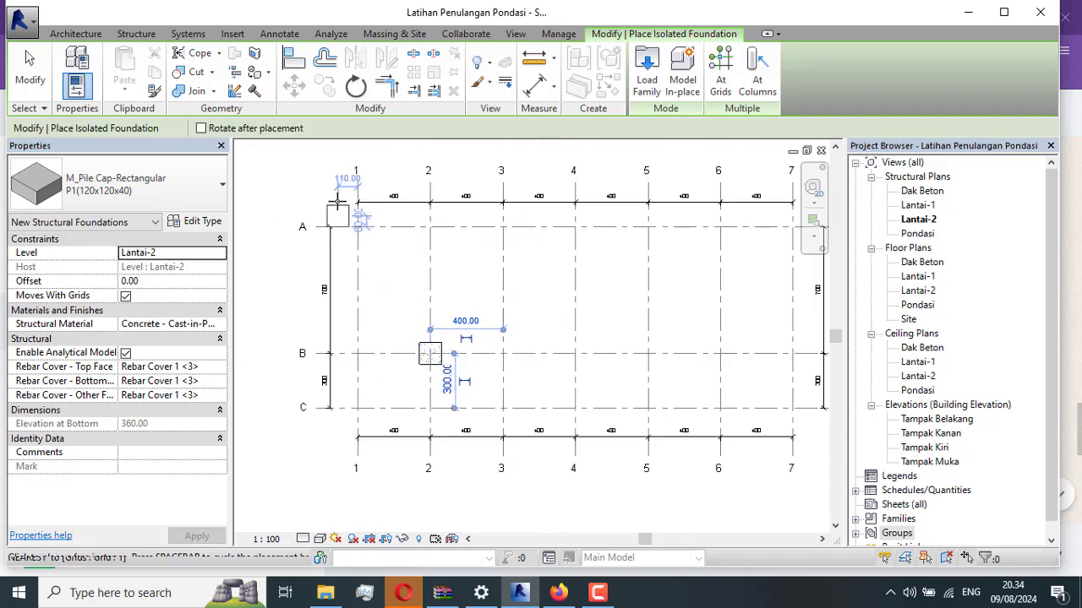
scroll(397, 397, "up", 1)
scroll(401, 397, "up", 2)
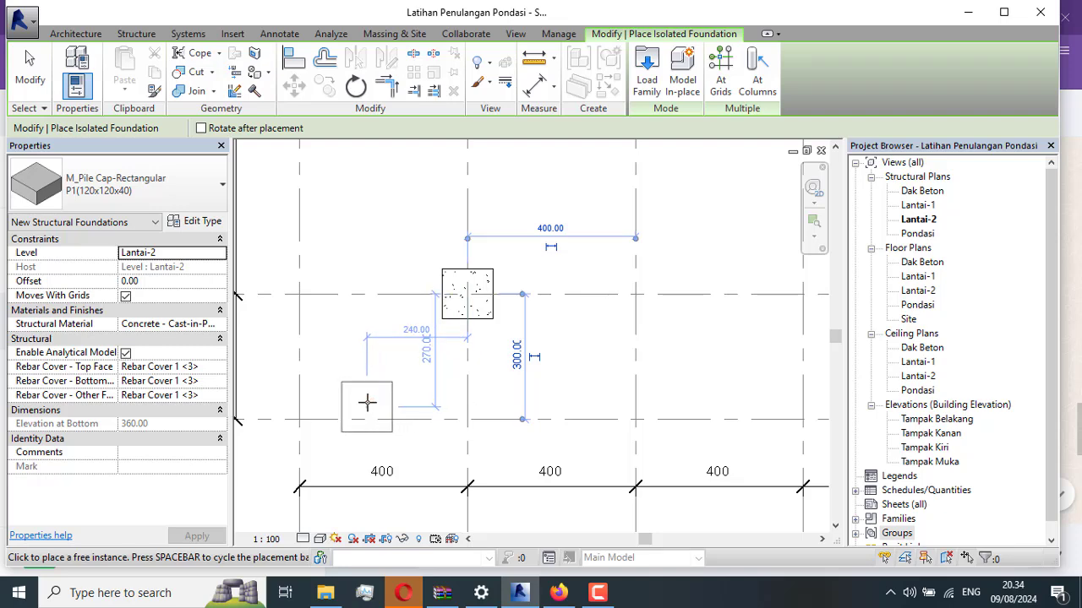
scroll(467, 416, "up", 1)
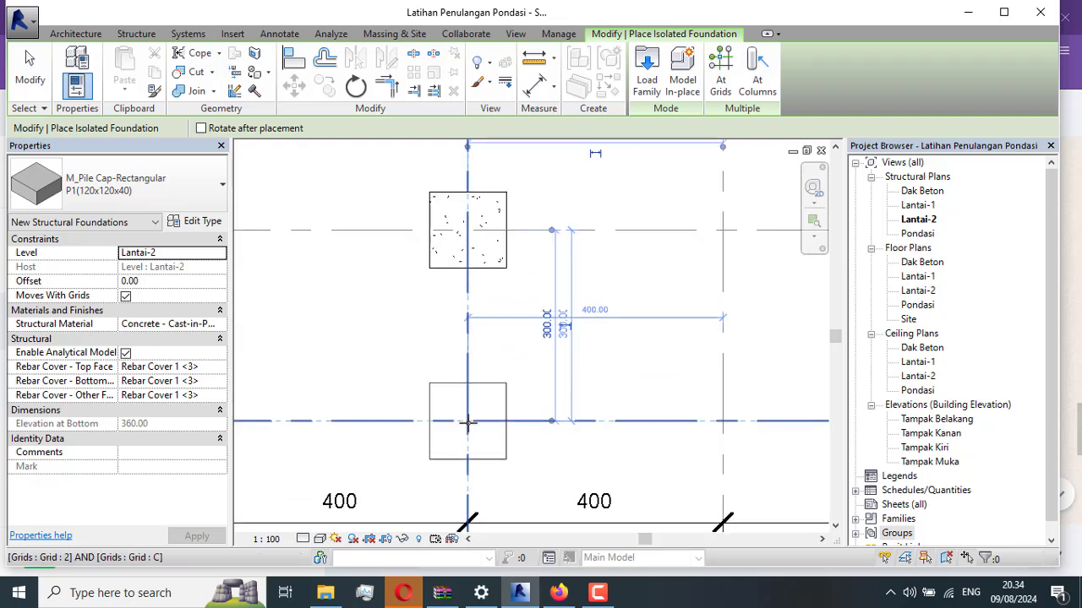
left_click(467, 423)
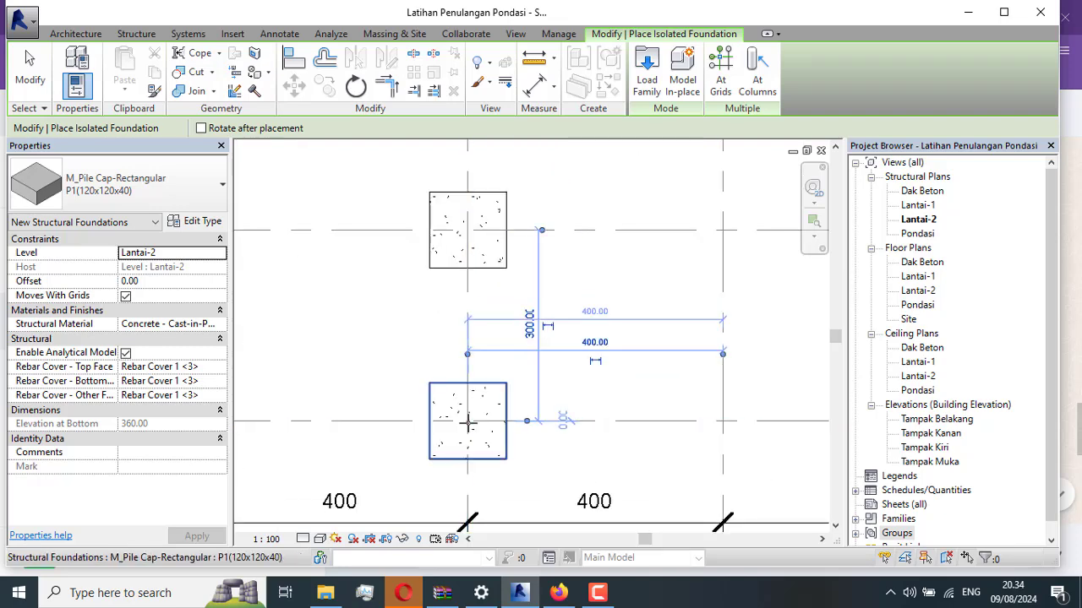
key("Escape")
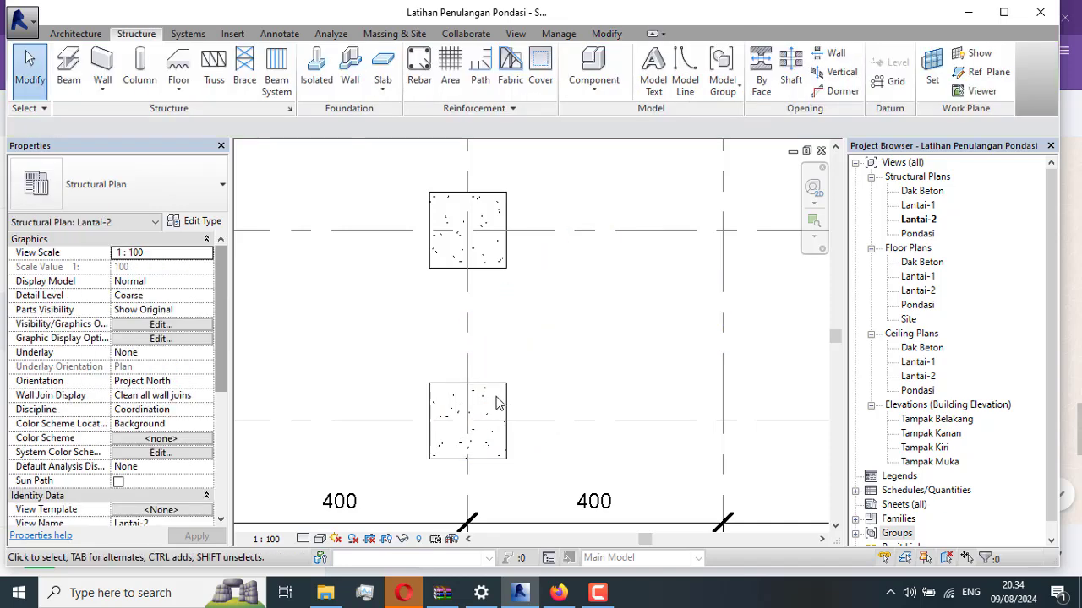
left_click(501, 391)
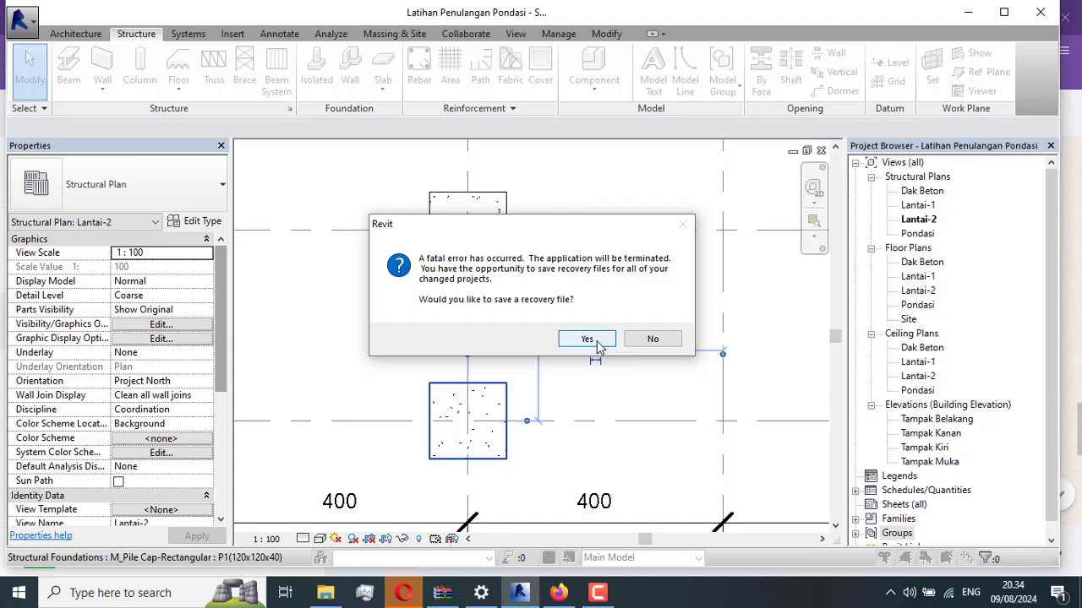
Save the recovery file Latihan Penulangan Pondasi(Recovery).rvt in Documents and dismiss the error report without sending it.
left_click(586, 339)
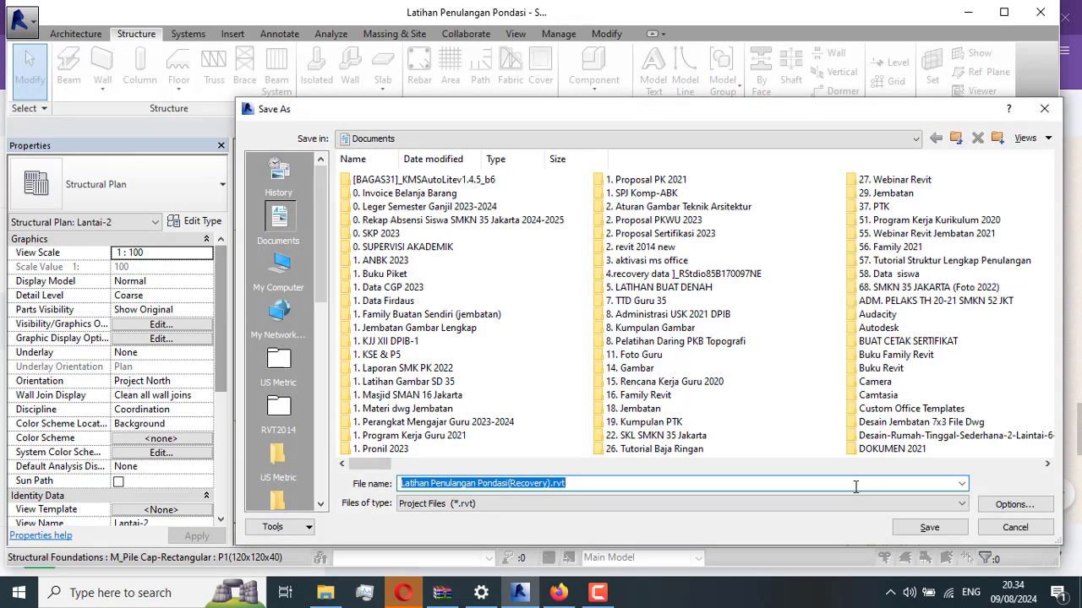
left_click(929, 527)
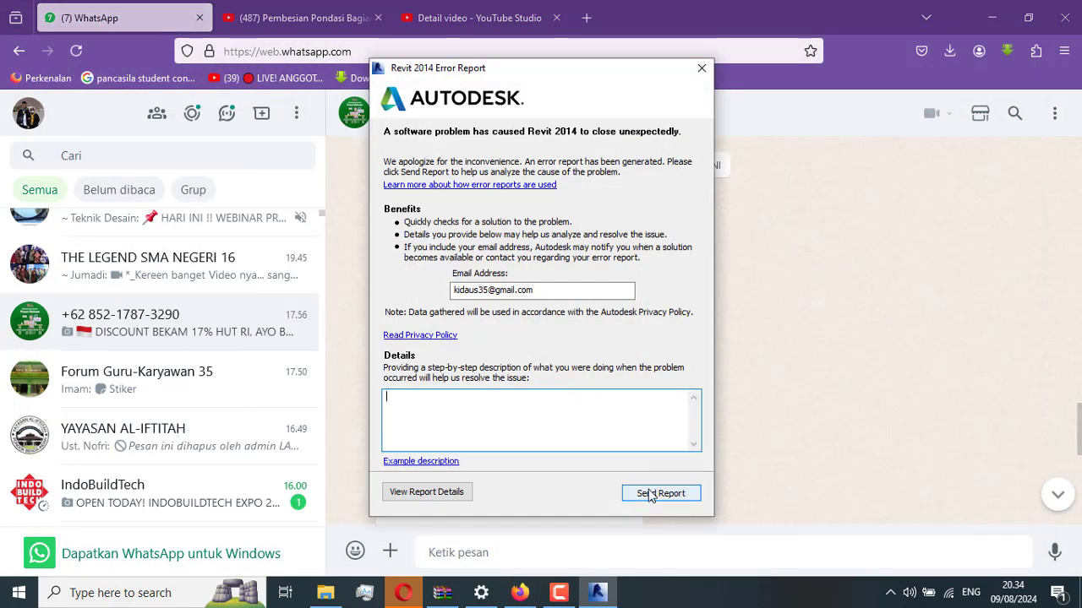
left_click(699, 71)
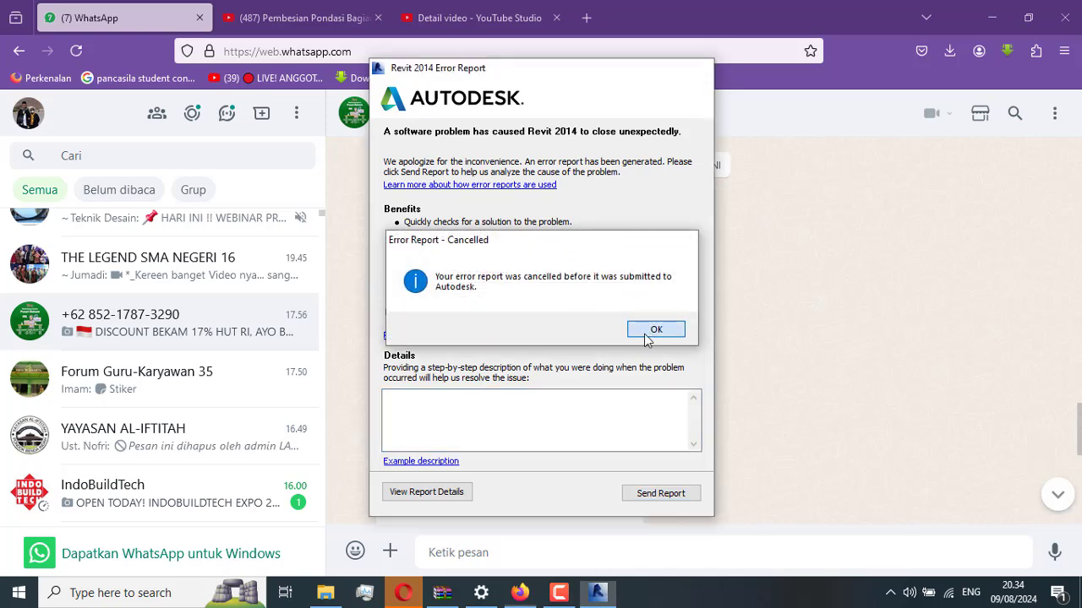
left_click(651, 332)
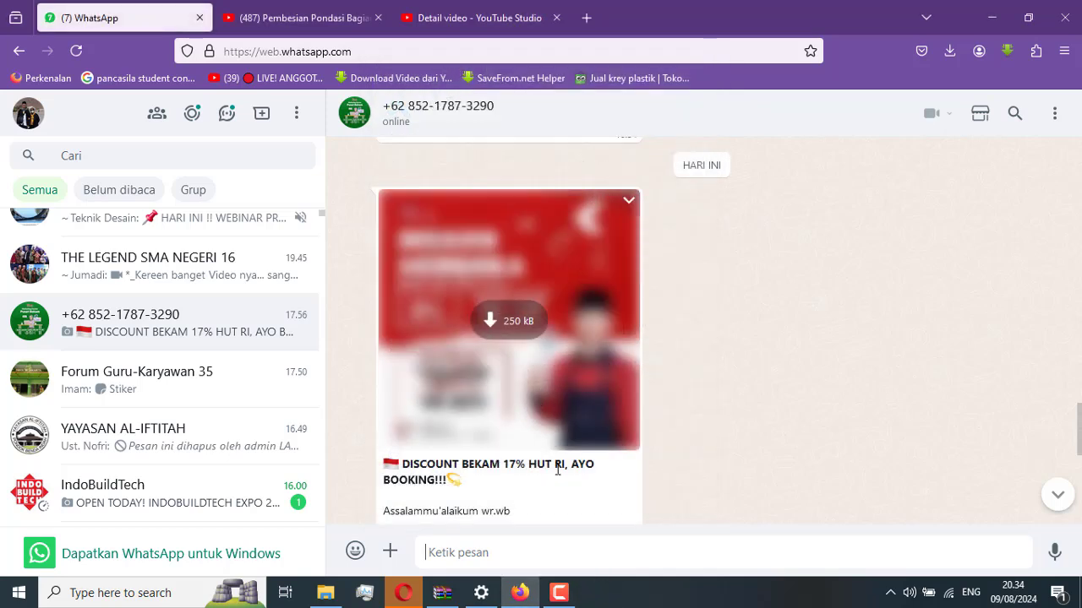
Turn off the computer's Wi-Fi and minimize the browser and Downloads windows to reach the desktop.
left_click(989, 21)
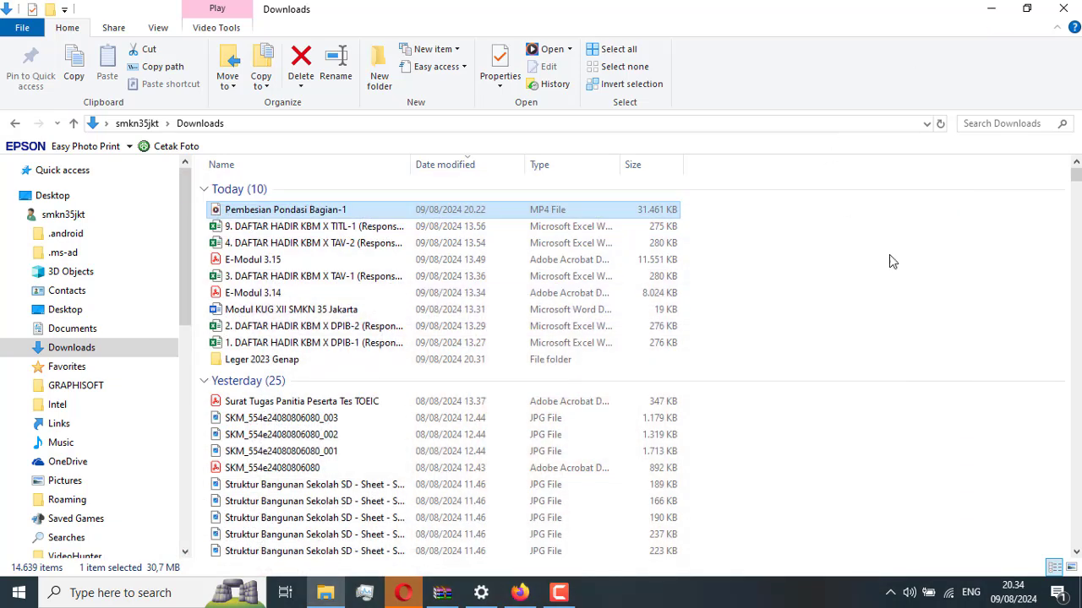
left_click(949, 594)
left_click(833, 547)
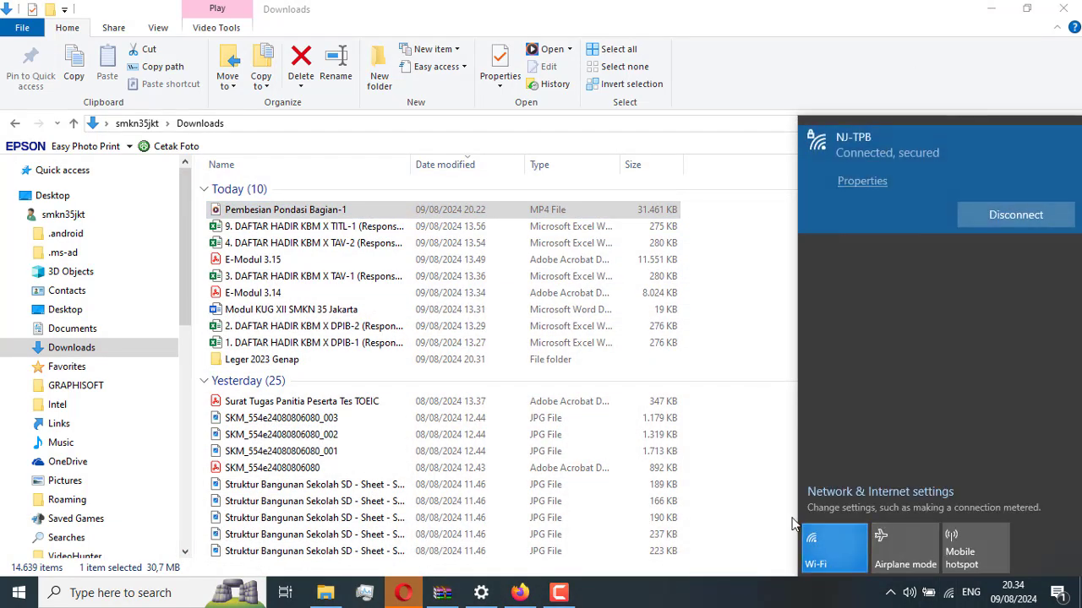
left_click(993, 12)
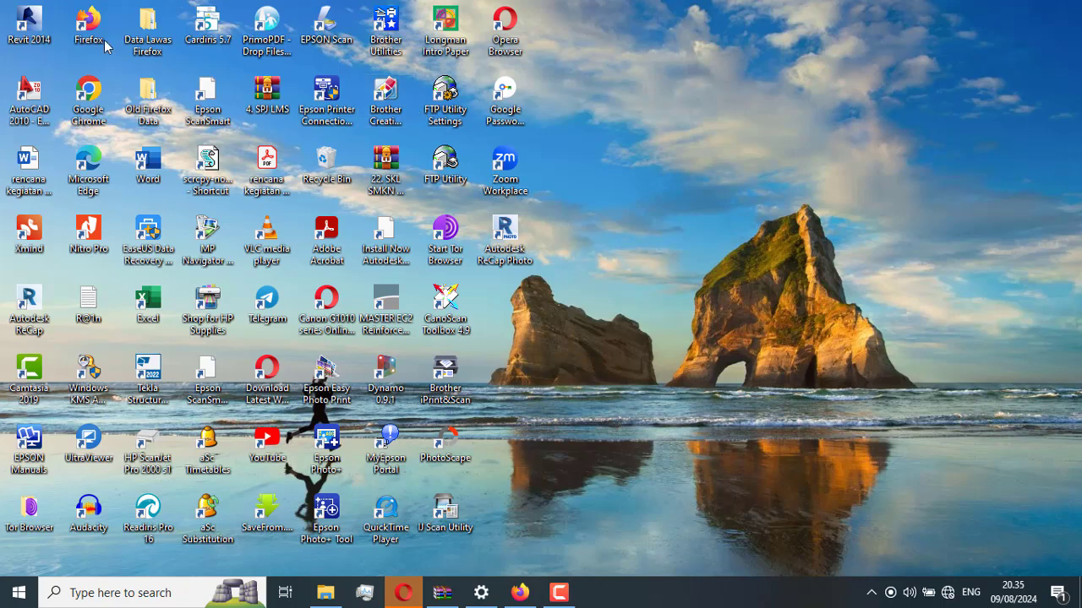
Restart Revit 2014 and open the recent project Latihan Penulangan Pondasi(Recovery).
double_click(43, 28)
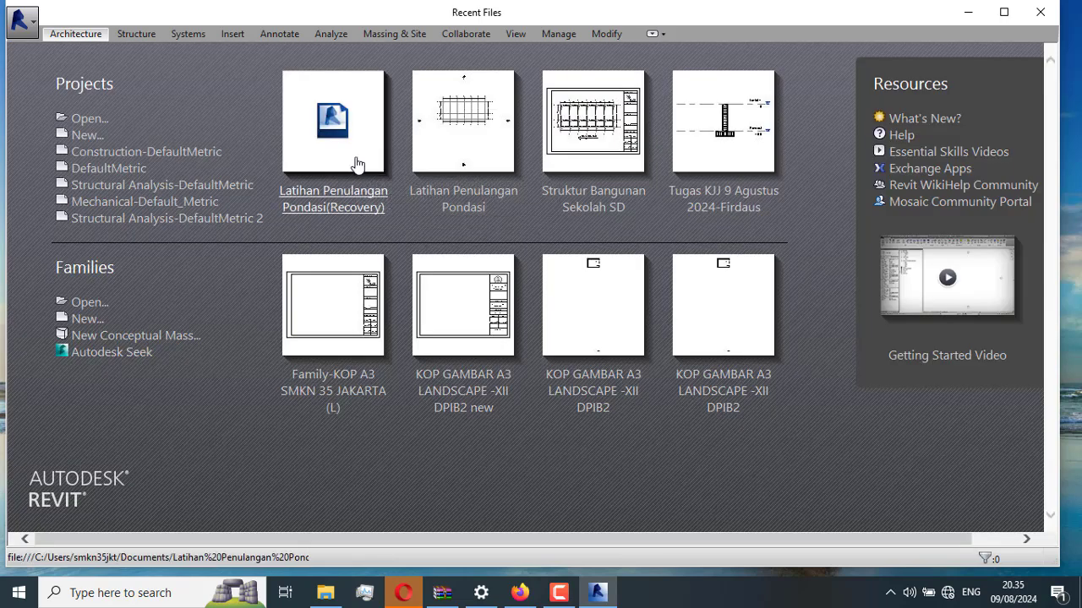
left_click(357, 163)
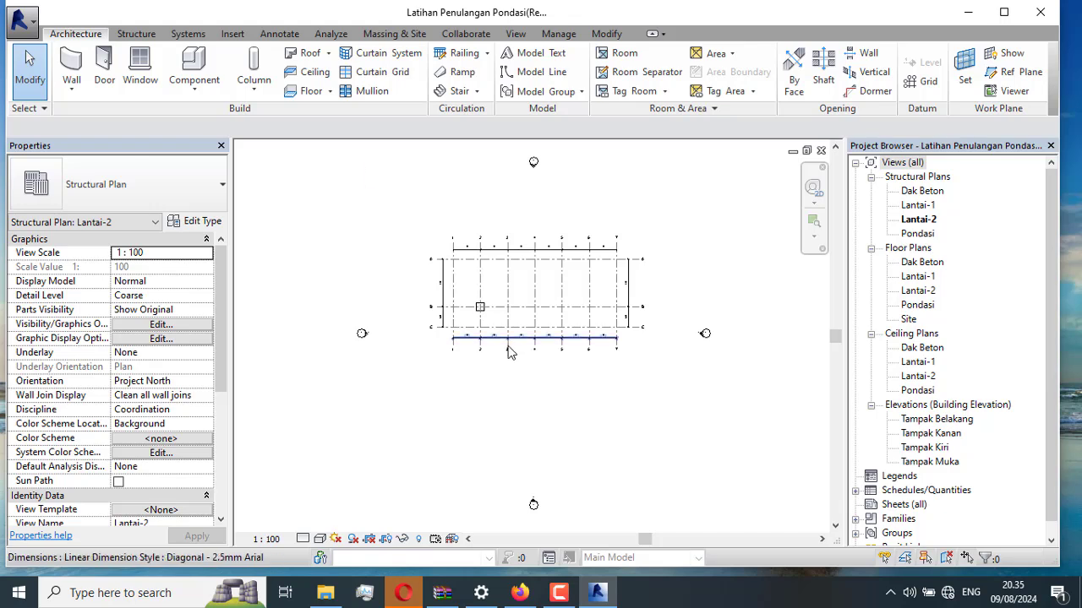
scroll(495, 334, "up", 6)
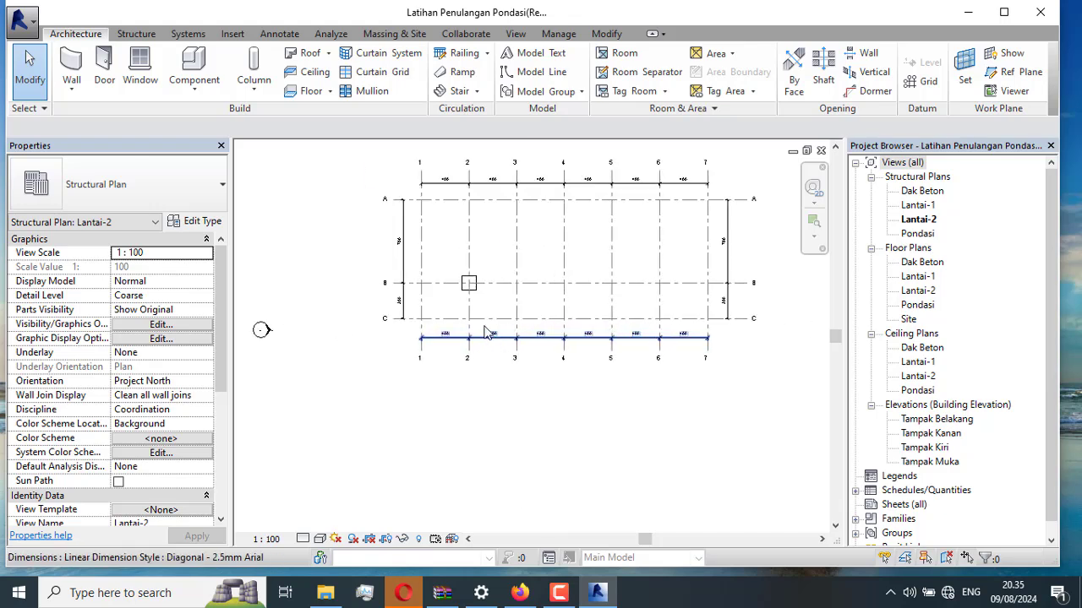
Copy the P1(120x120x40) foundation from the intersection of grids 2 and B to the intersection of grids 2 and C.
left_click(470, 280)
scroll(486, 325, "down", 3)
scroll(507, 283, "up", 2)
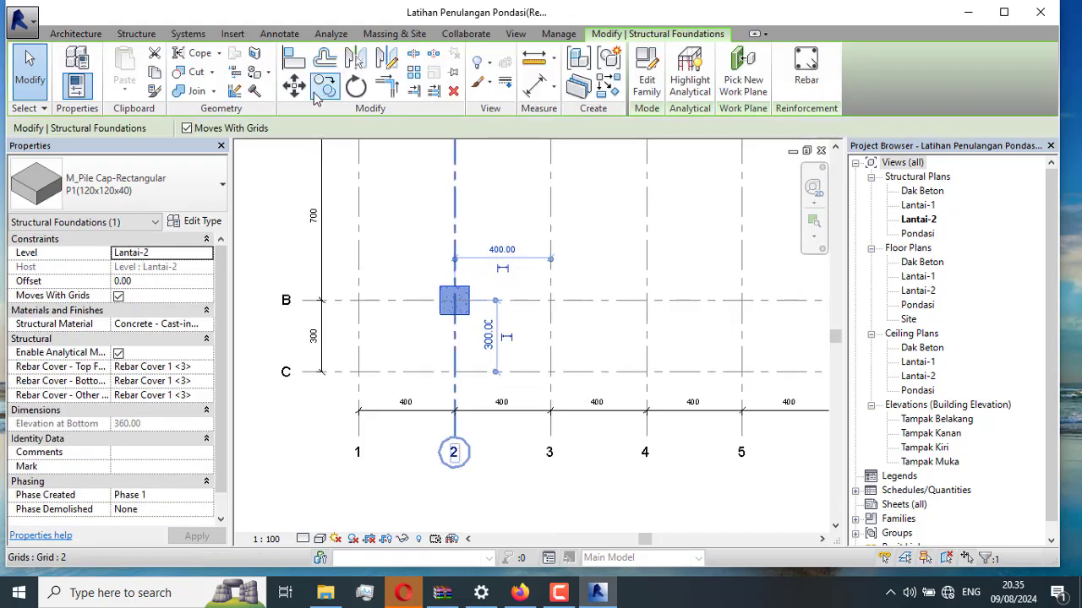
left_click(325, 86)
scroll(469, 313, "up", 1)
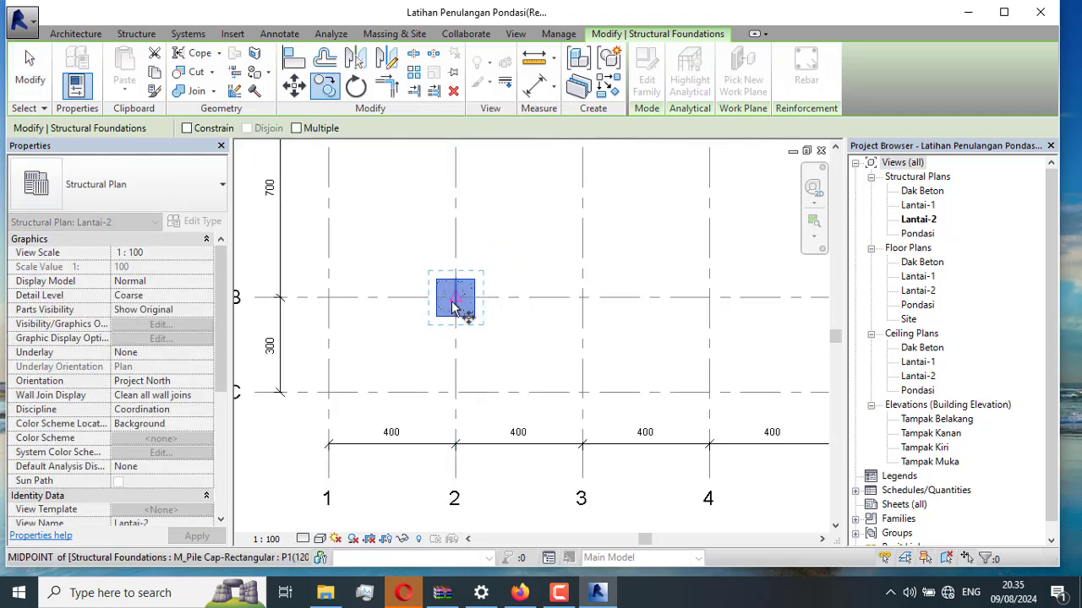
left_click(456, 303)
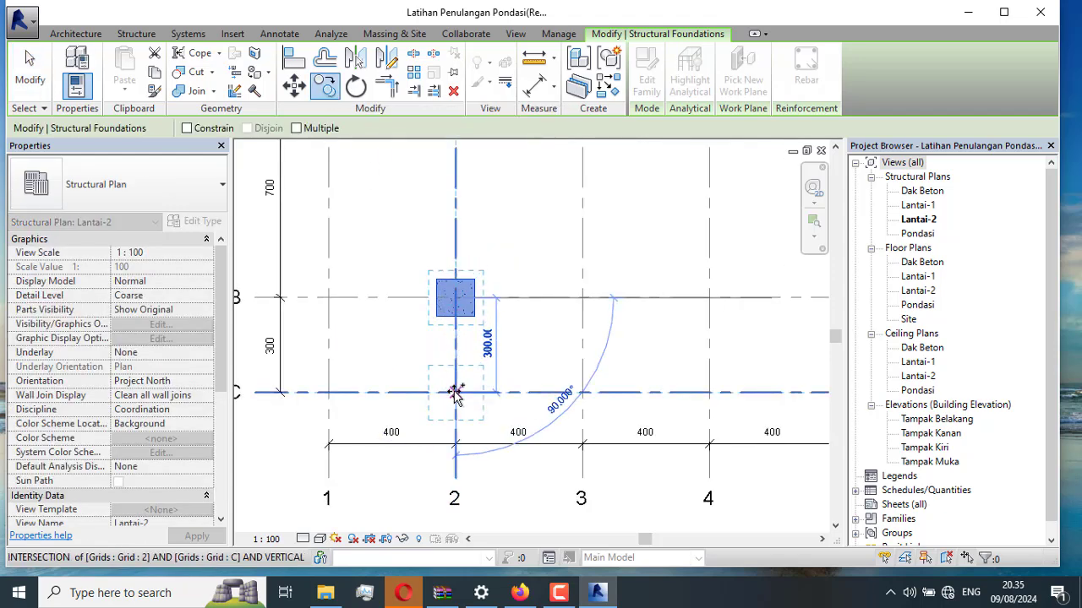
left_click(456, 393)
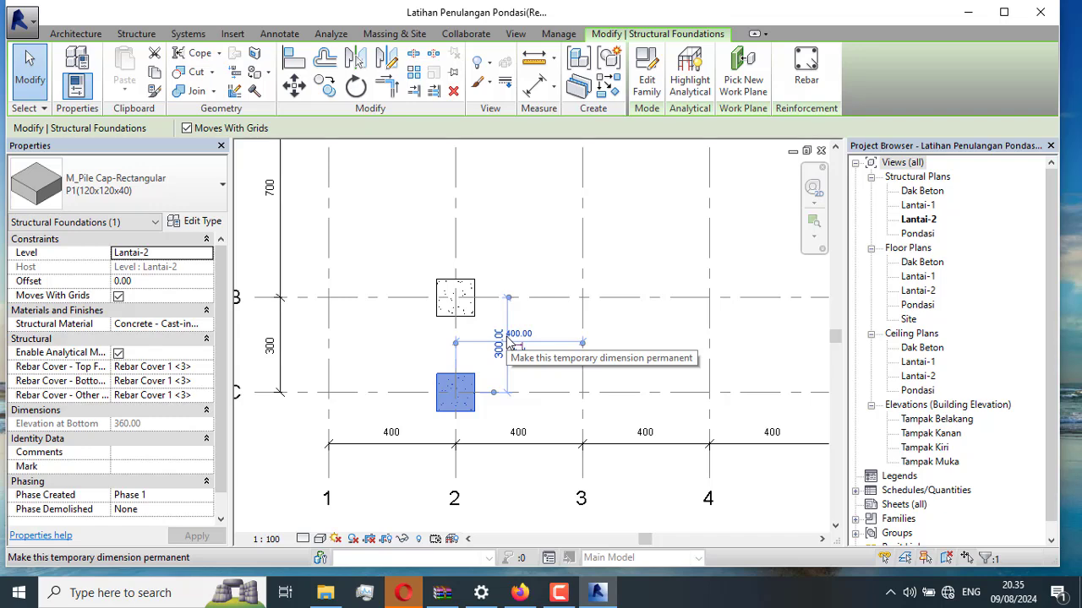
key("Escape")
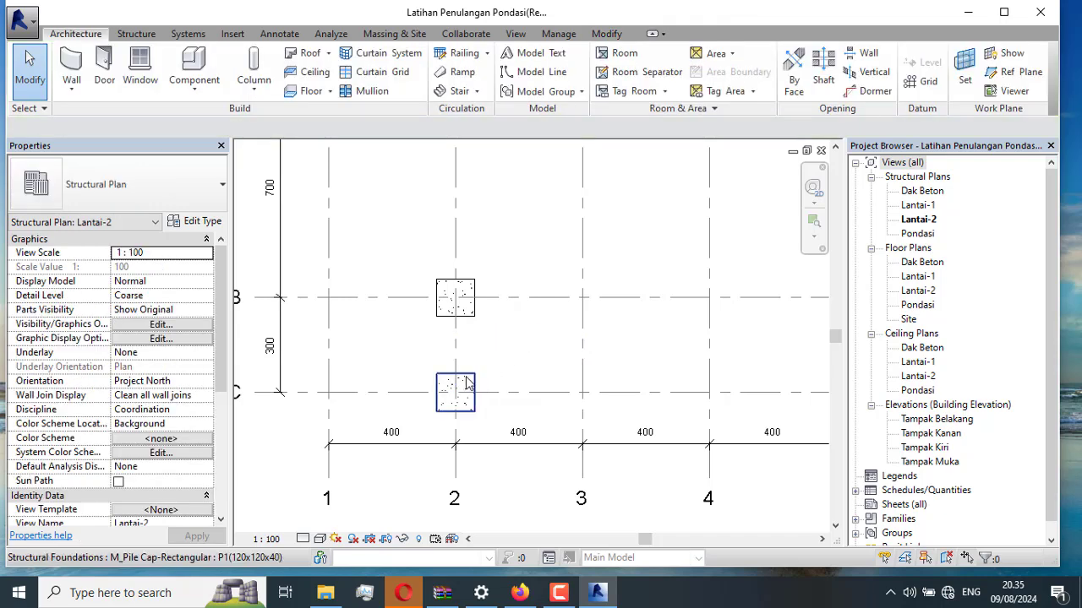
Duplicate the type of the foundation at grids 2 and C as P2(100x100x30).
left_click(469, 384)
left_click(203, 223)
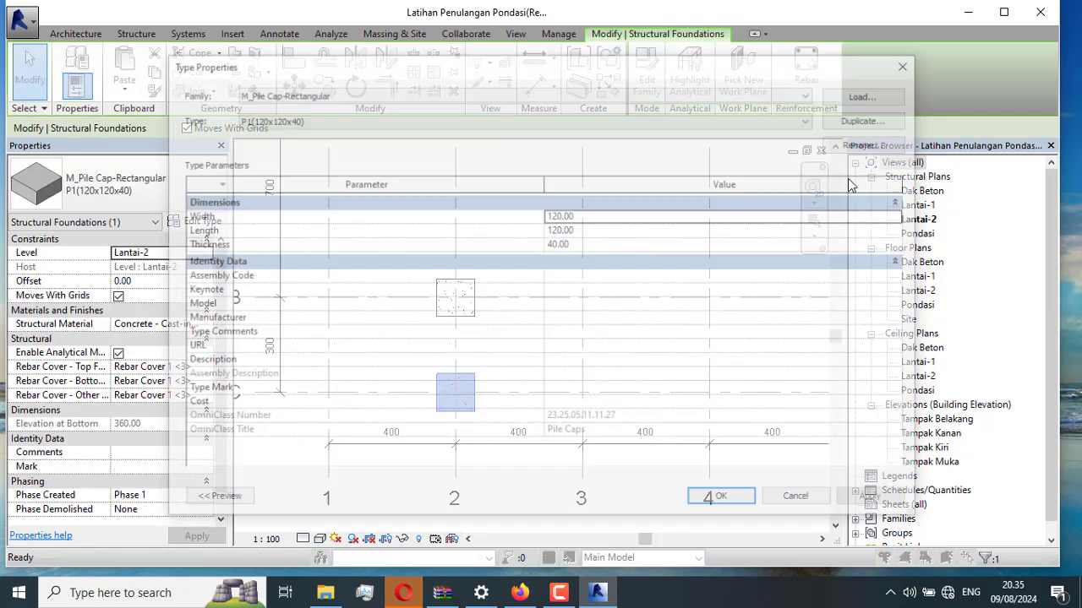
left_click(867, 119)
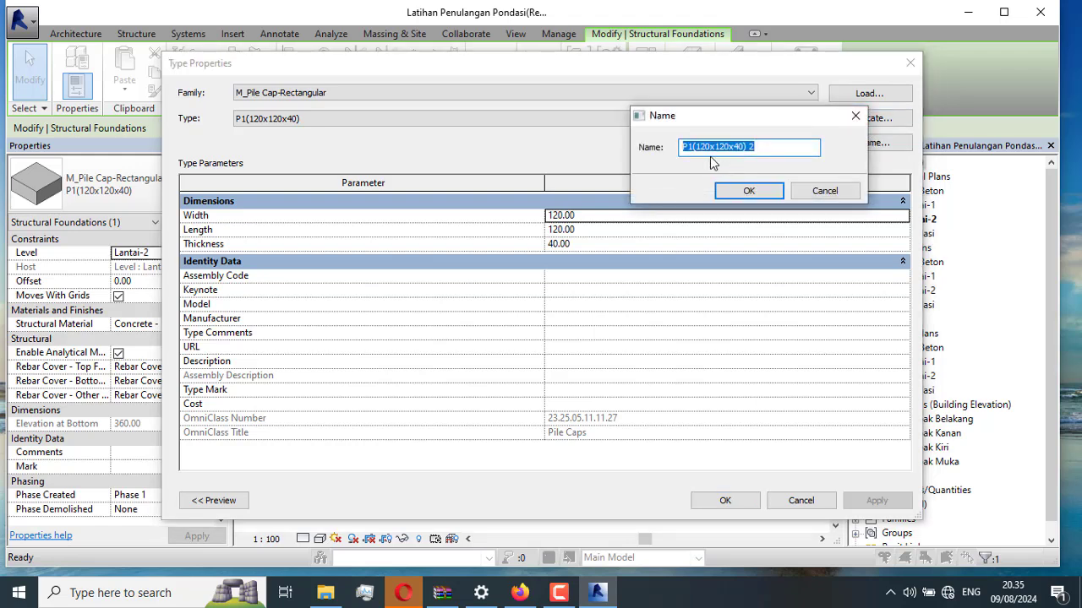
type("P2")
type("(10")
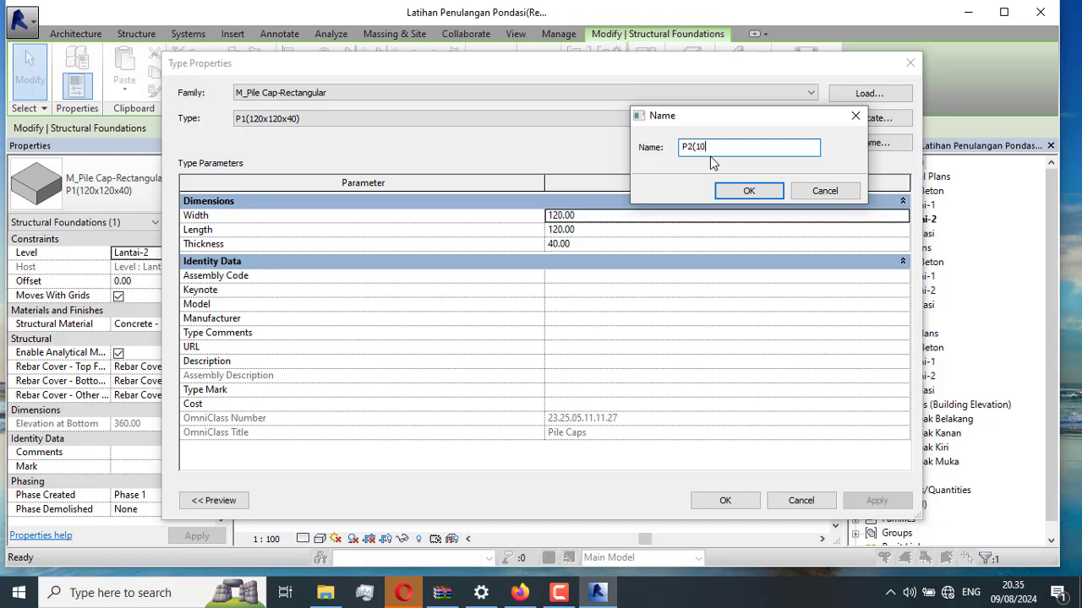
type("0x100x30")
left_click(749, 190)
Set the P2(100x100x30) type's width and length to 100 and its thickness to 30.
left_click(595, 217)
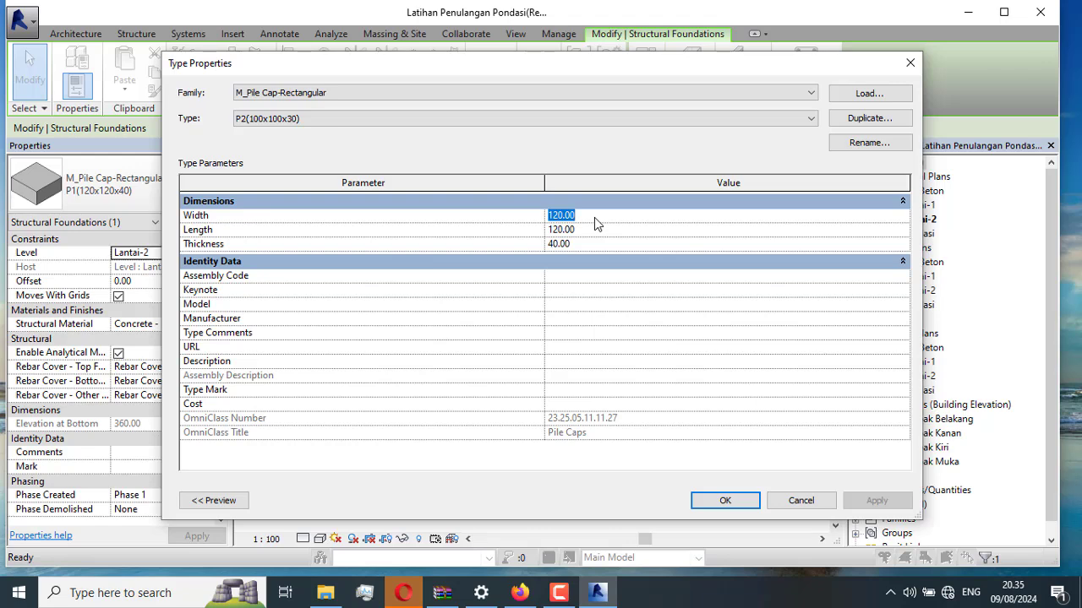
type("100")
left_click(591, 229)
type("100")
left_click(589, 245)
type("30")
left_click(724, 500)
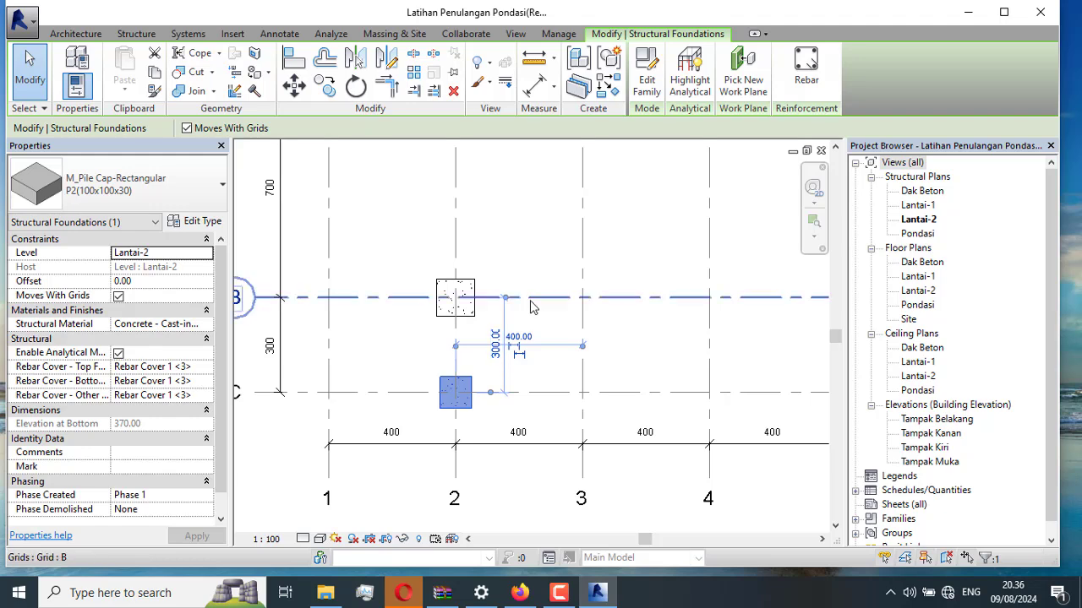
scroll(566, 263, "down", 4)
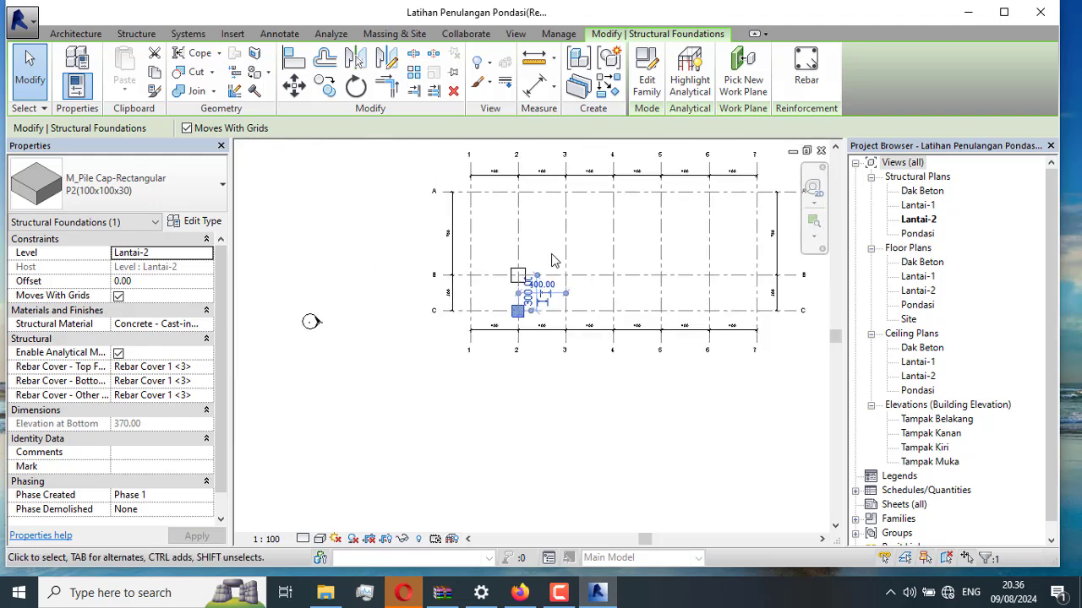
scroll(551, 260, "up", 2)
scroll(551, 260, "up", 2)
scroll(551, 261, "down", 1)
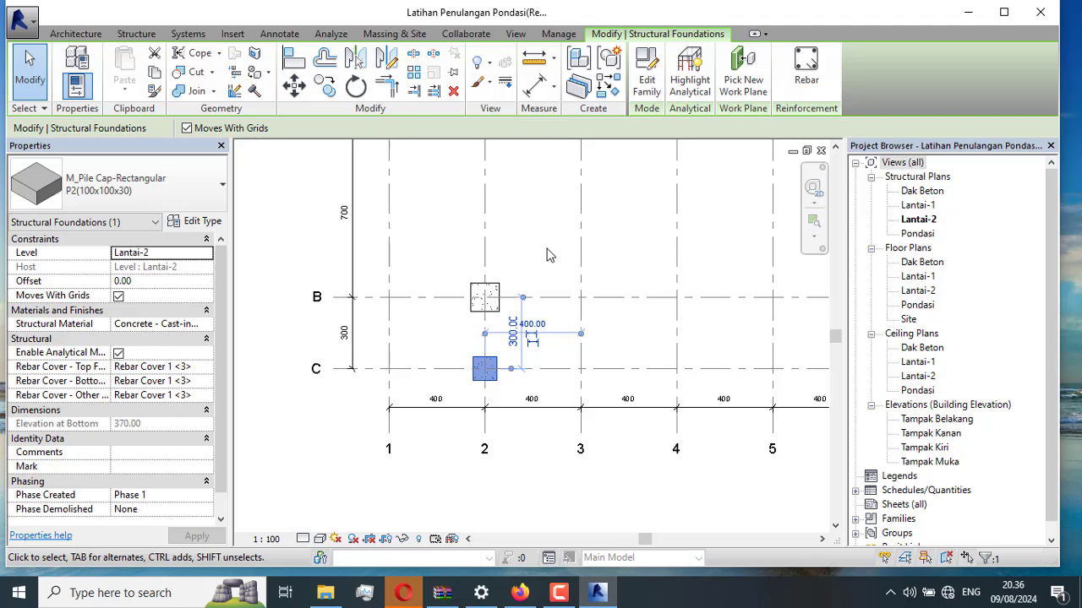
left_click(547, 255)
Create a rectangular callout around the P1 foundation at the intersection of grids 2 and B on Lantai-2.
scroll(547, 255, "up", 1)
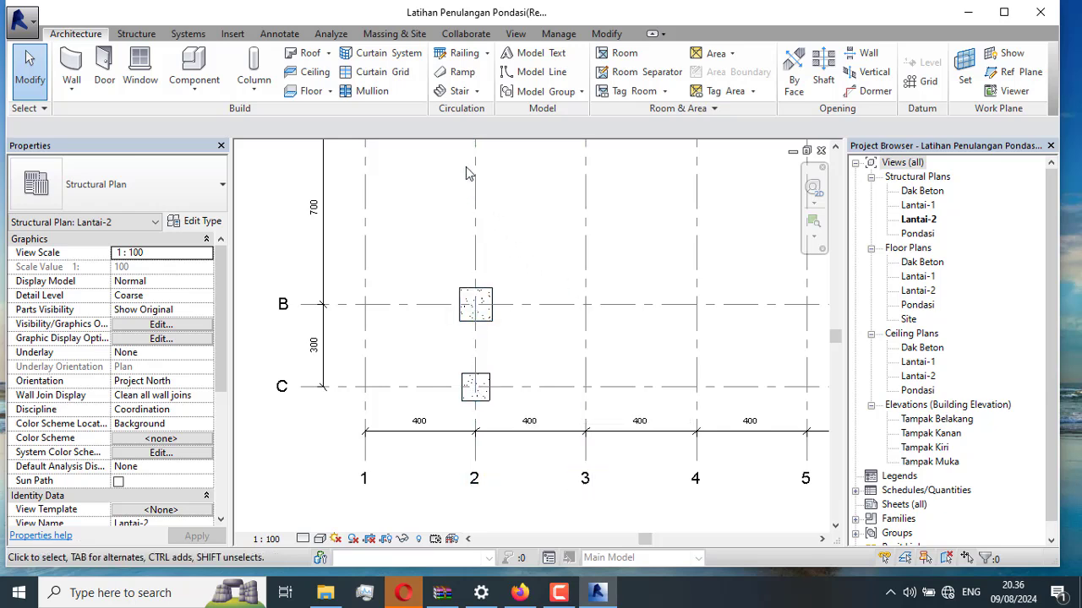
left_click(516, 34)
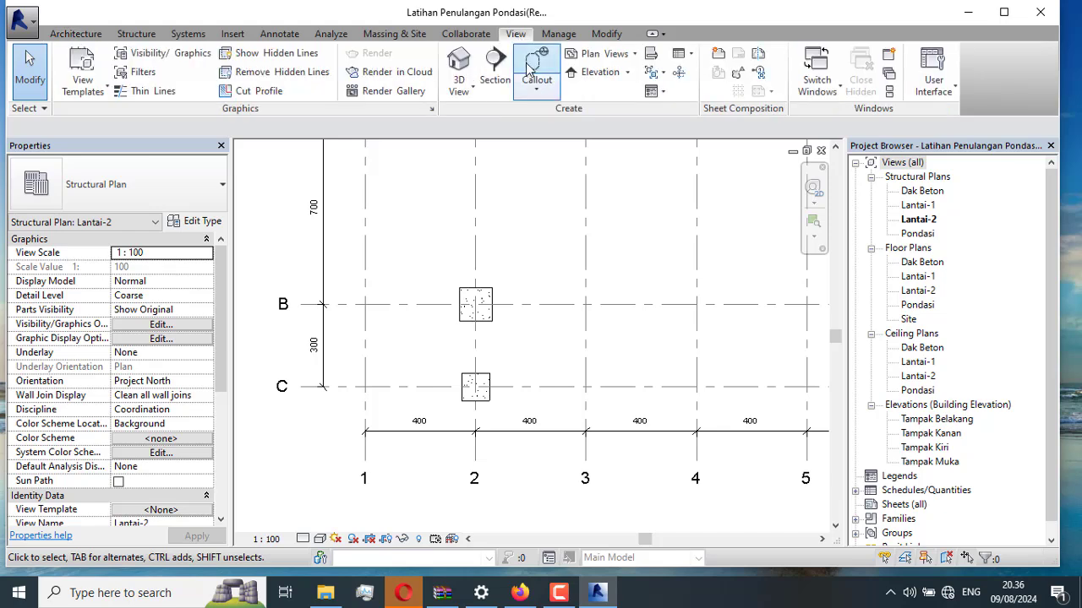
left_click(533, 68)
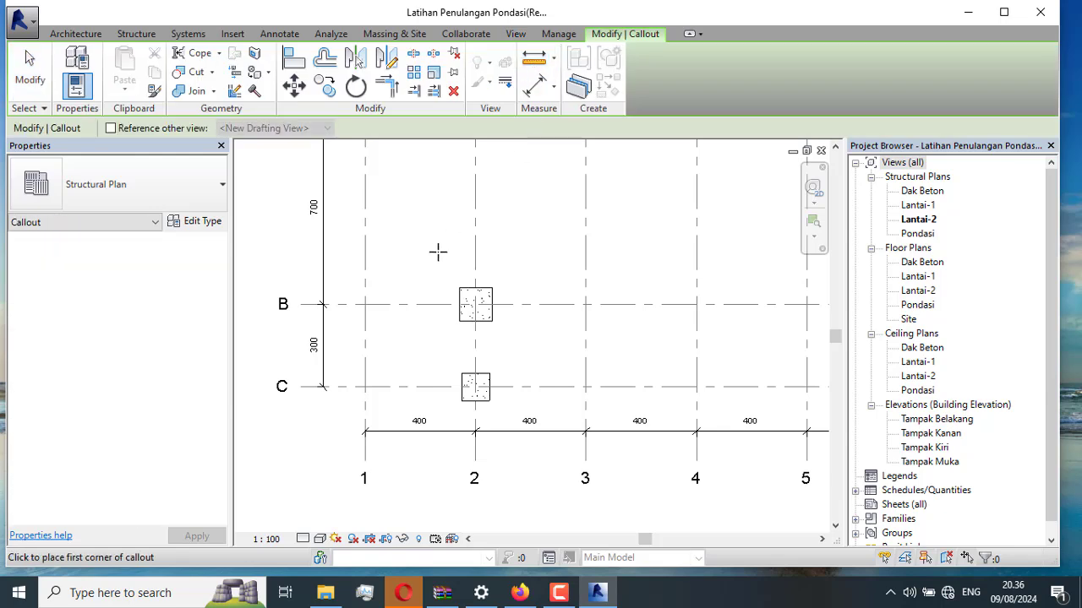
left_click(445, 277)
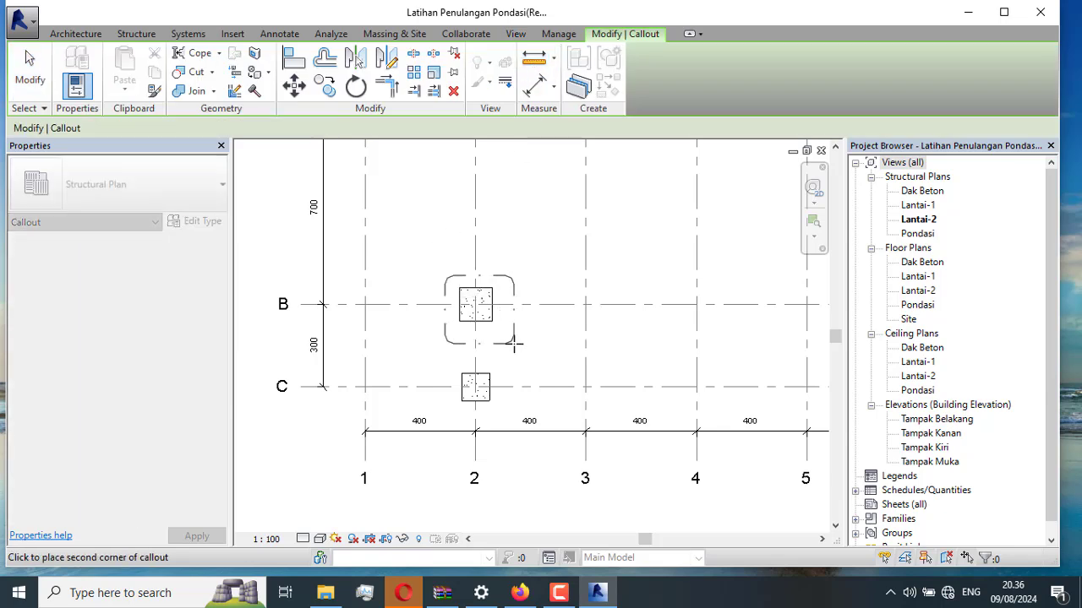
left_click(508, 336)
Override the callout boundary's projection line pattern in this view with Dash.
scroll(507, 340, "up", 2)
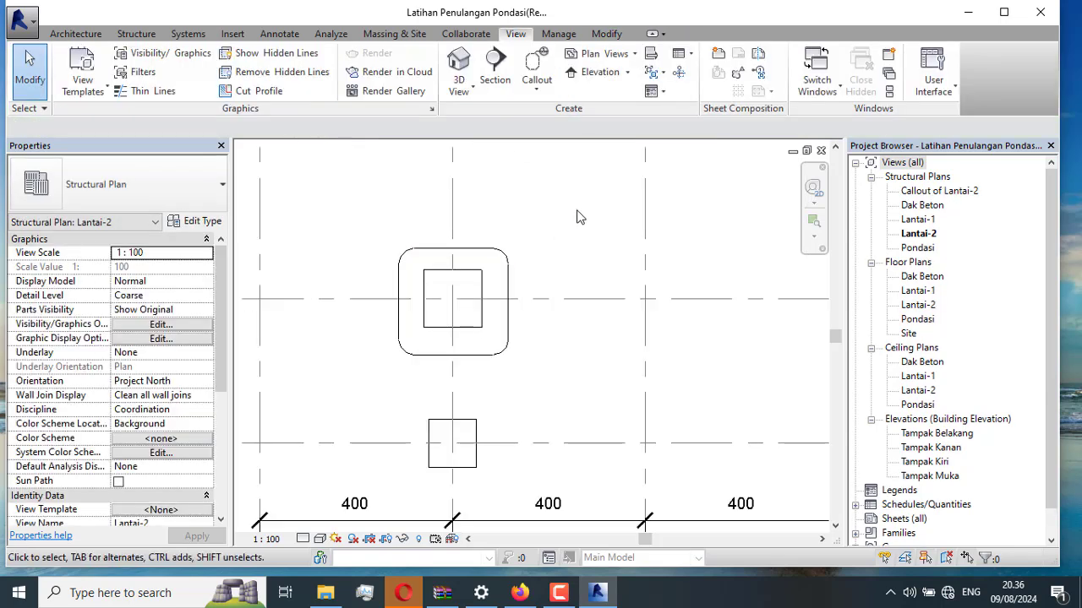
left_click(511, 281)
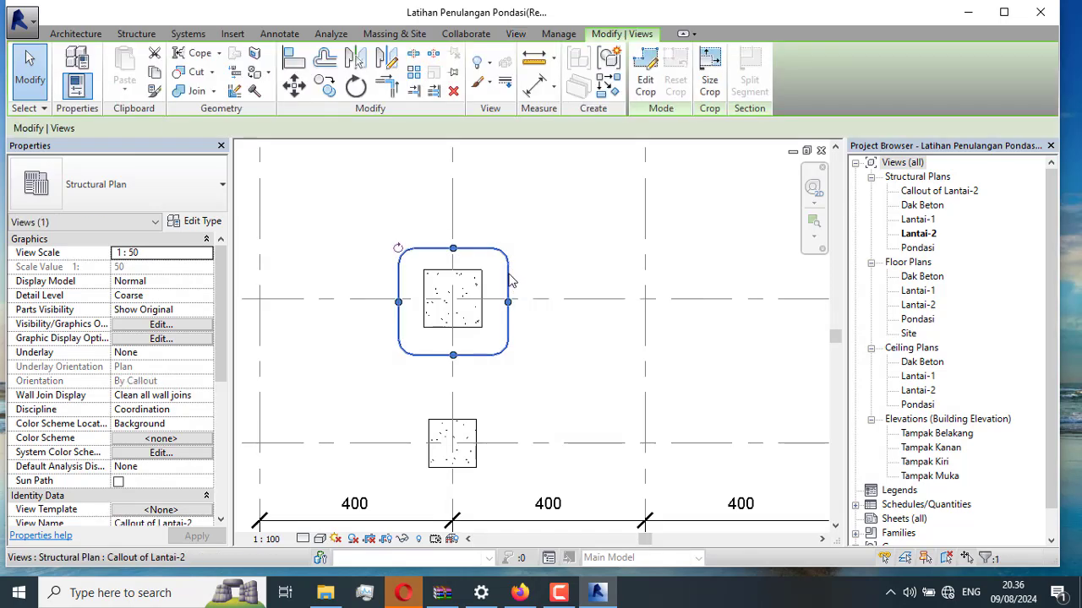
right_click(512, 281)
mouse_move(612, 331)
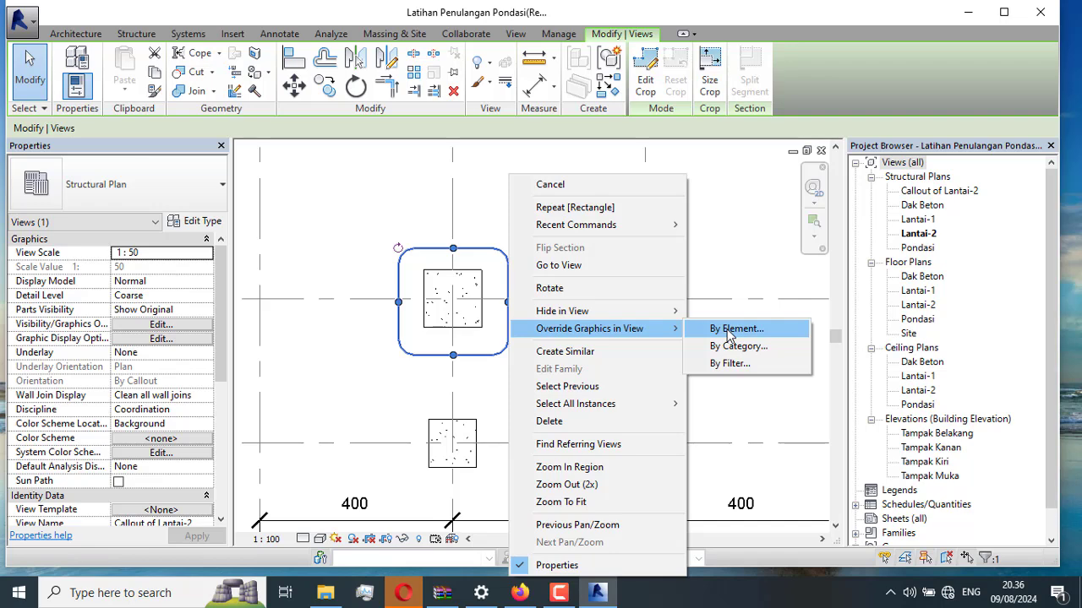
left_click(729, 329)
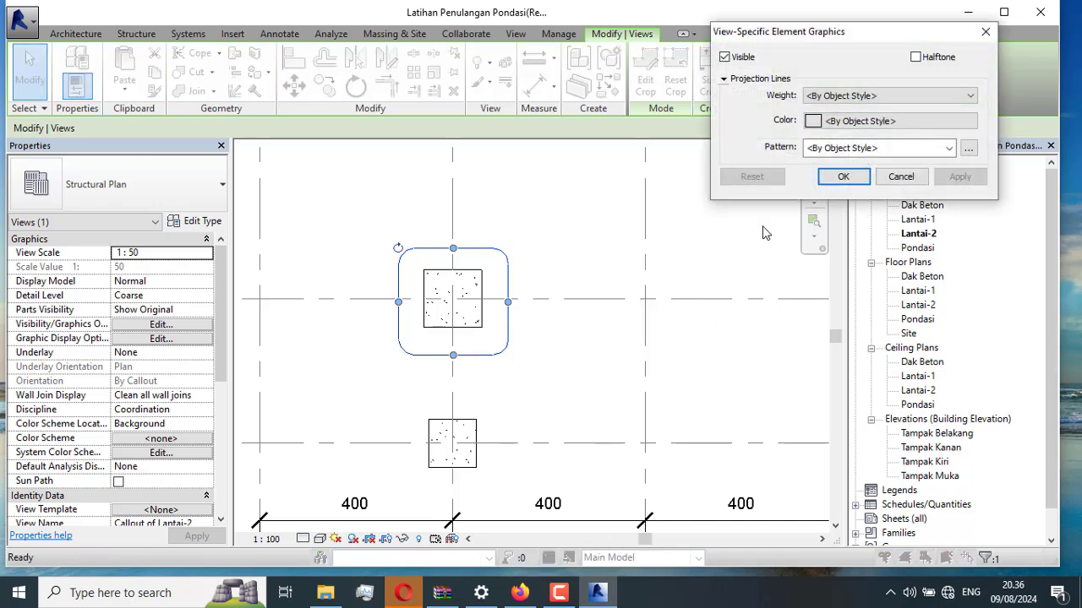
left_click(870, 149)
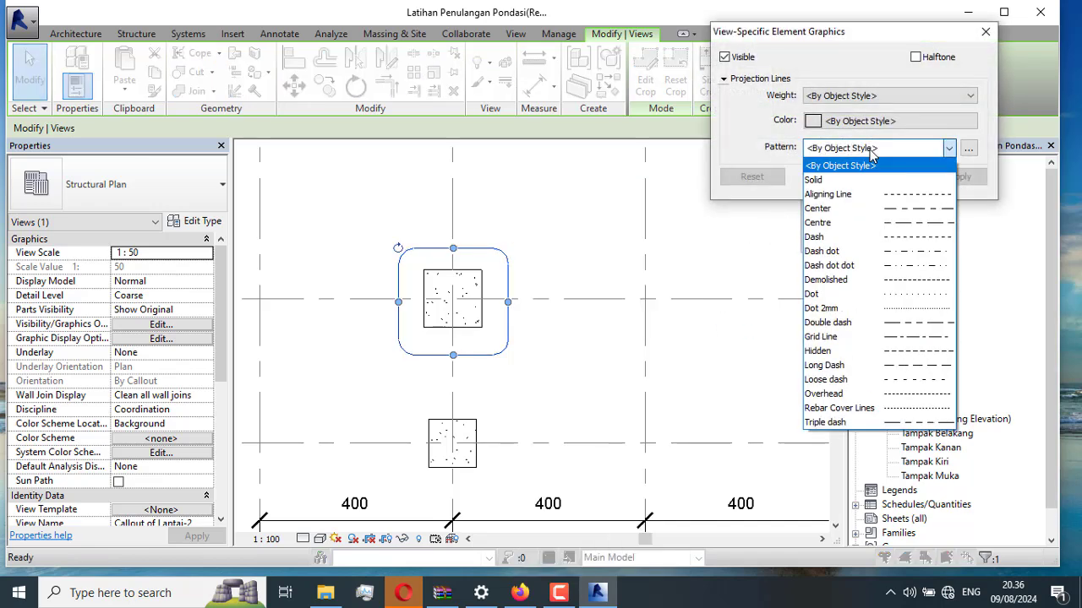
left_click(903, 245)
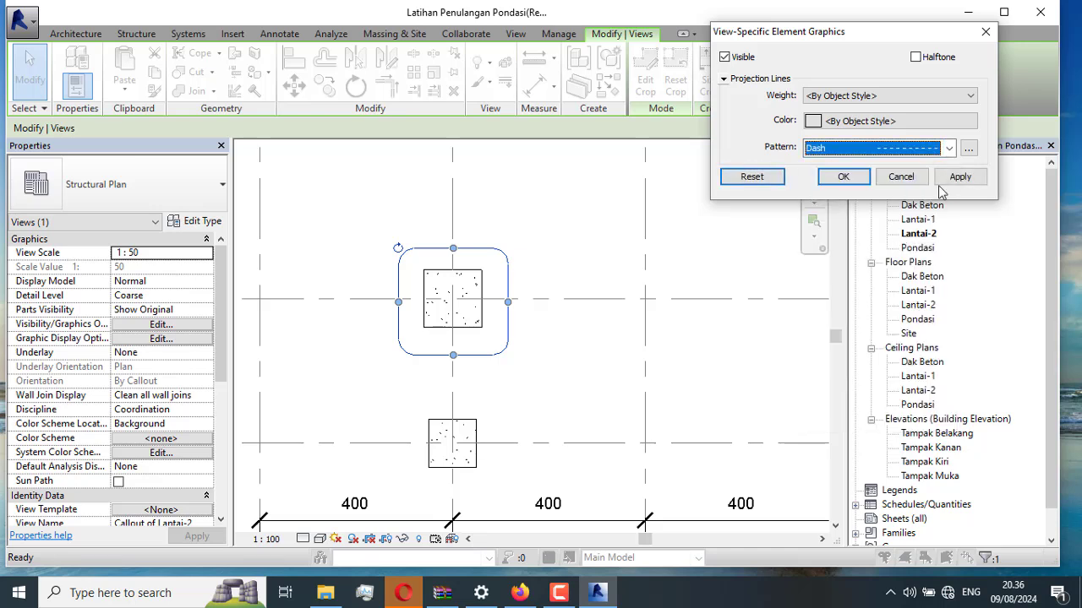
left_click(956, 180)
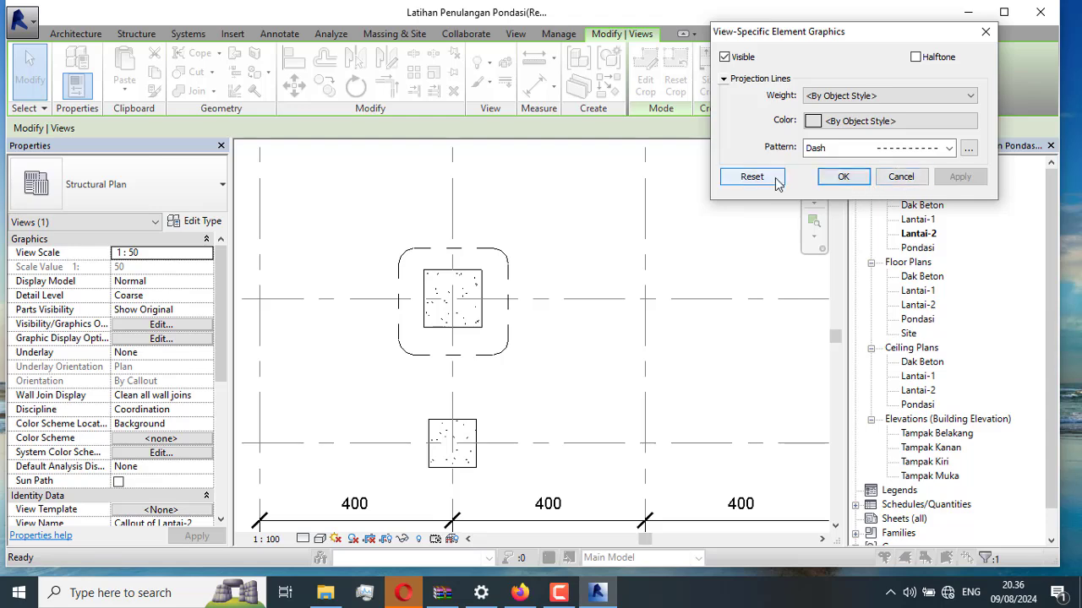
left_click(837, 177)
left_click(558, 259)
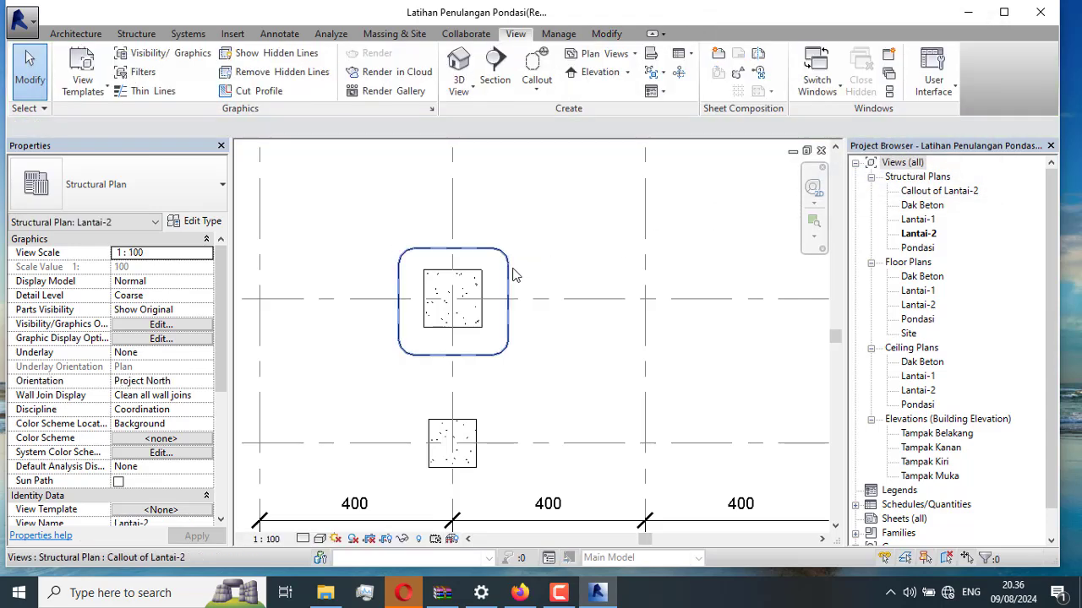
Rename the Callout of Lantai-2 view as Detail P1(1).
left_click(508, 279)
right_click(505, 274)
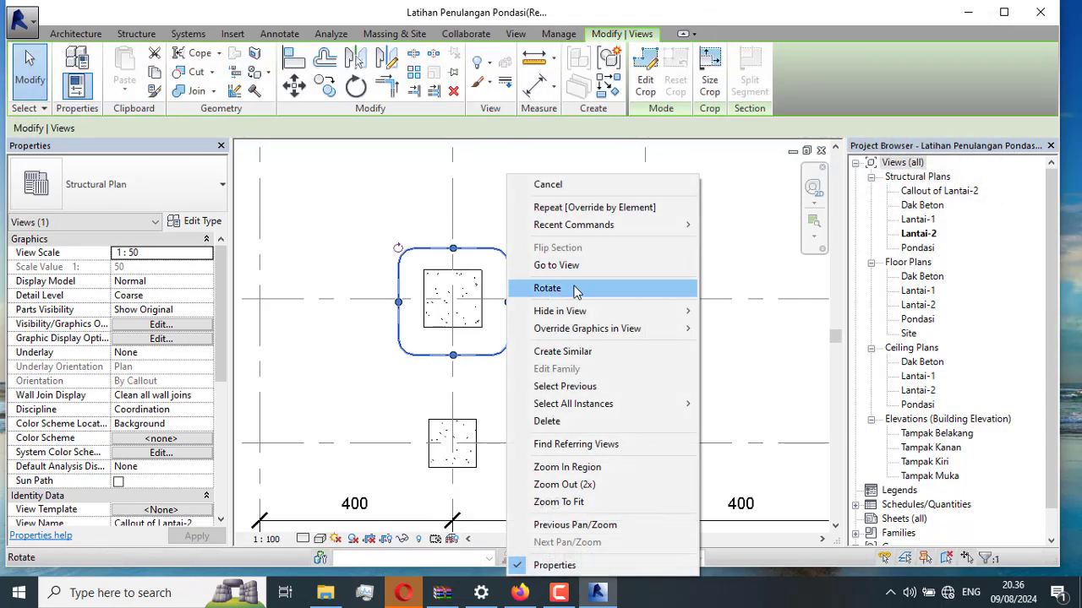
left_click(959, 194)
right_click(961, 201)
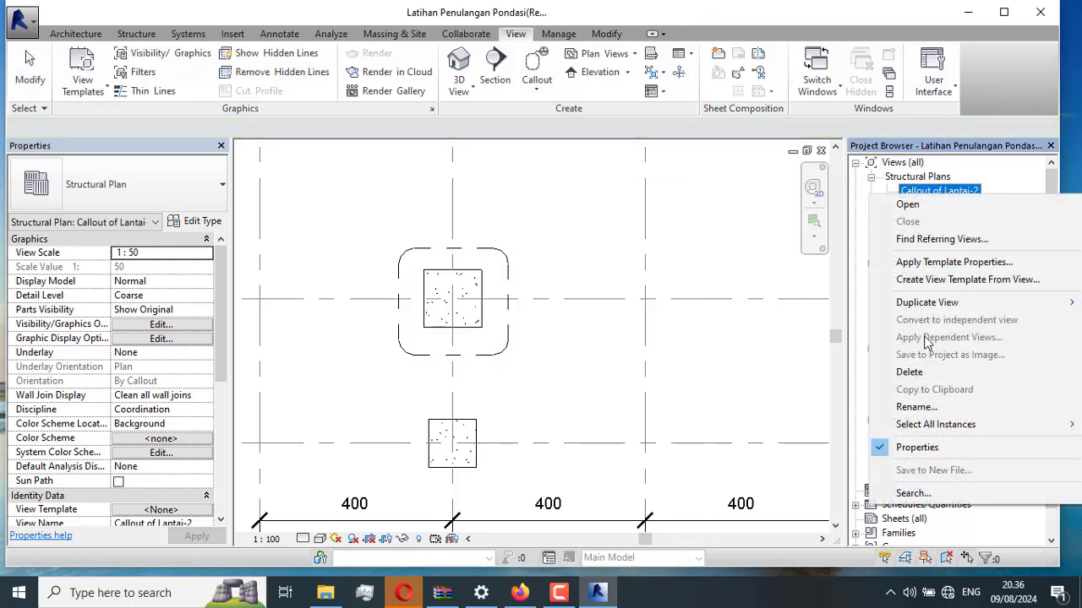
left_click(917, 407)
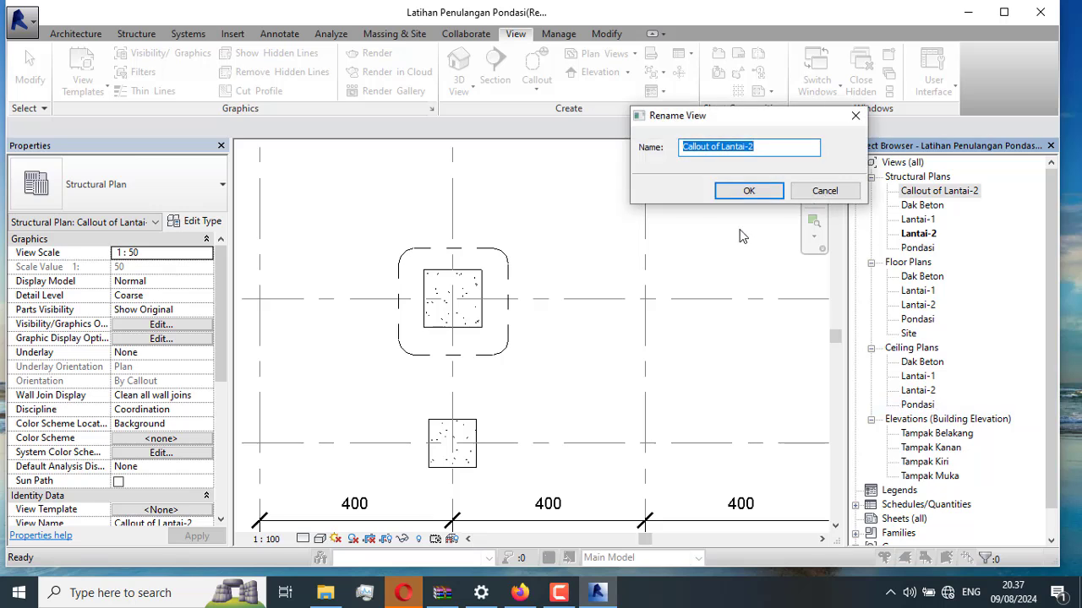
type("Deta")
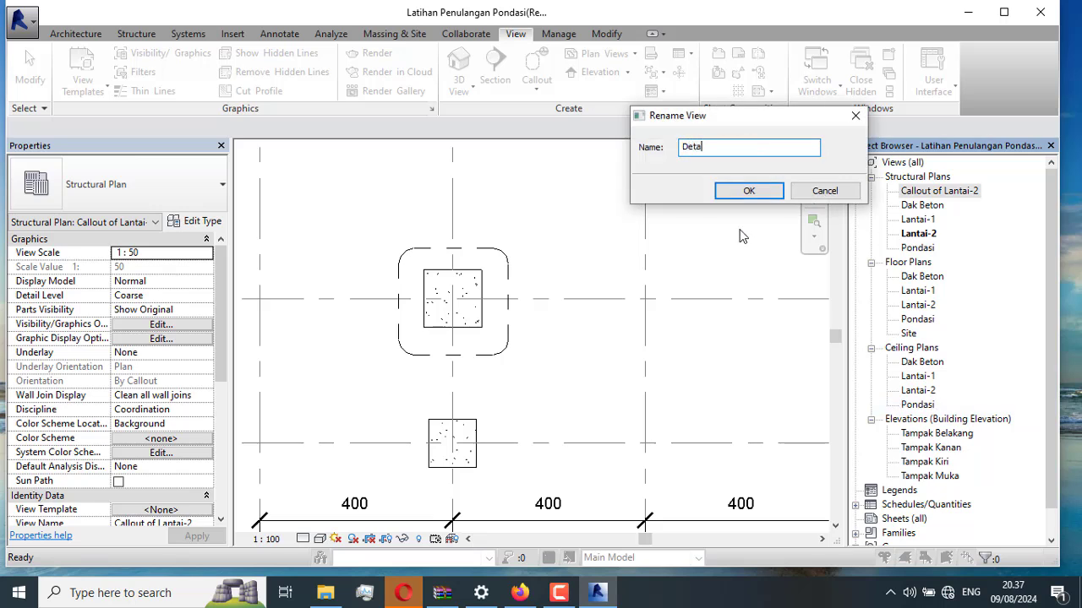
type("il P1(1")
left_click(747, 193)
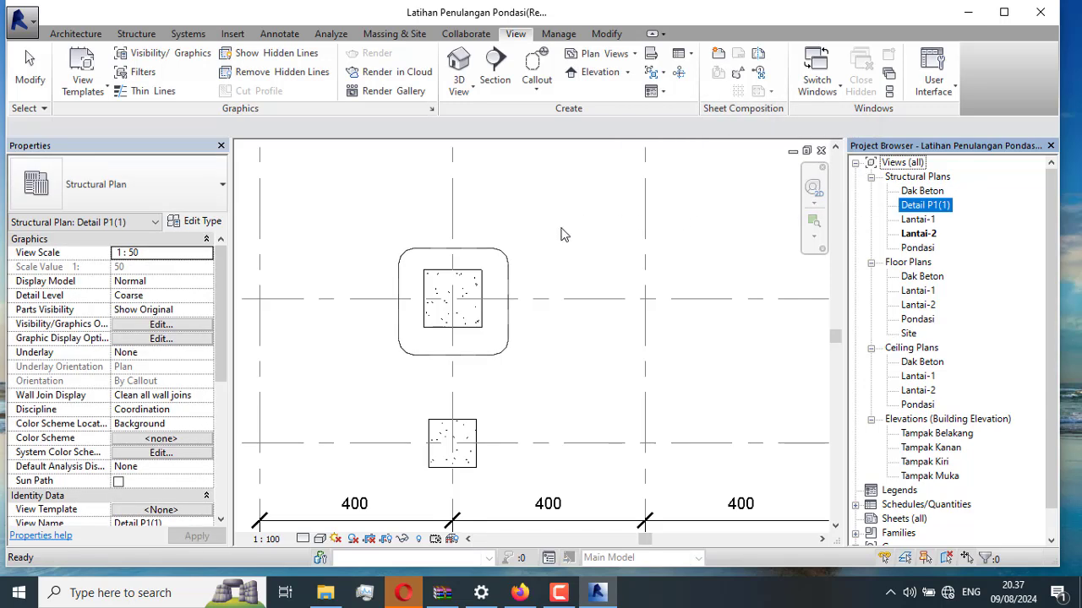
Open the Detail P1(1) view from its callout and hide the crop region.
left_click(509, 272)
right_click(509, 272)
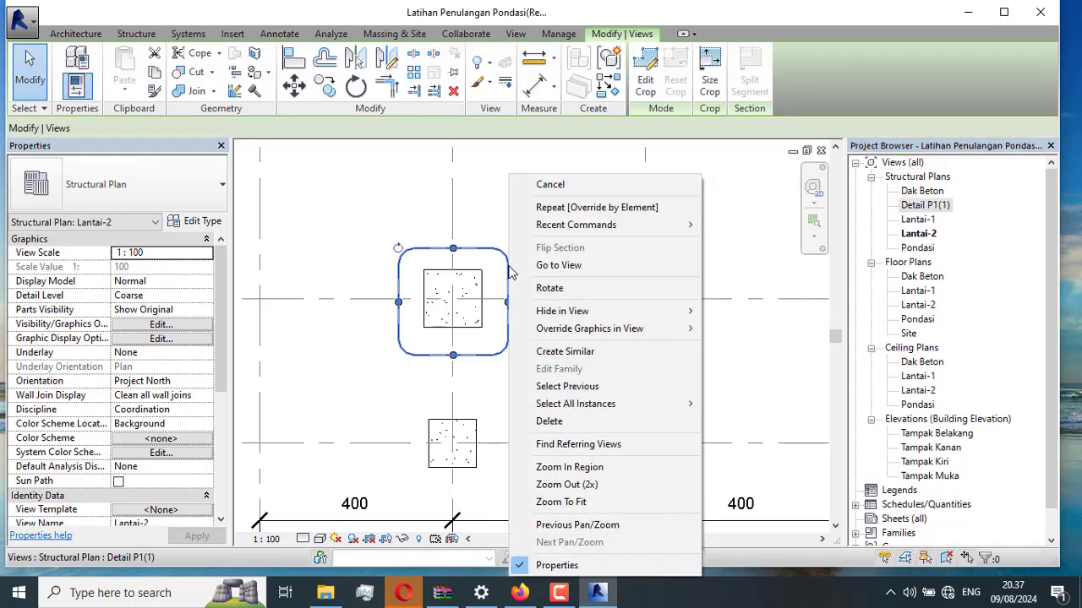
left_click(555, 266)
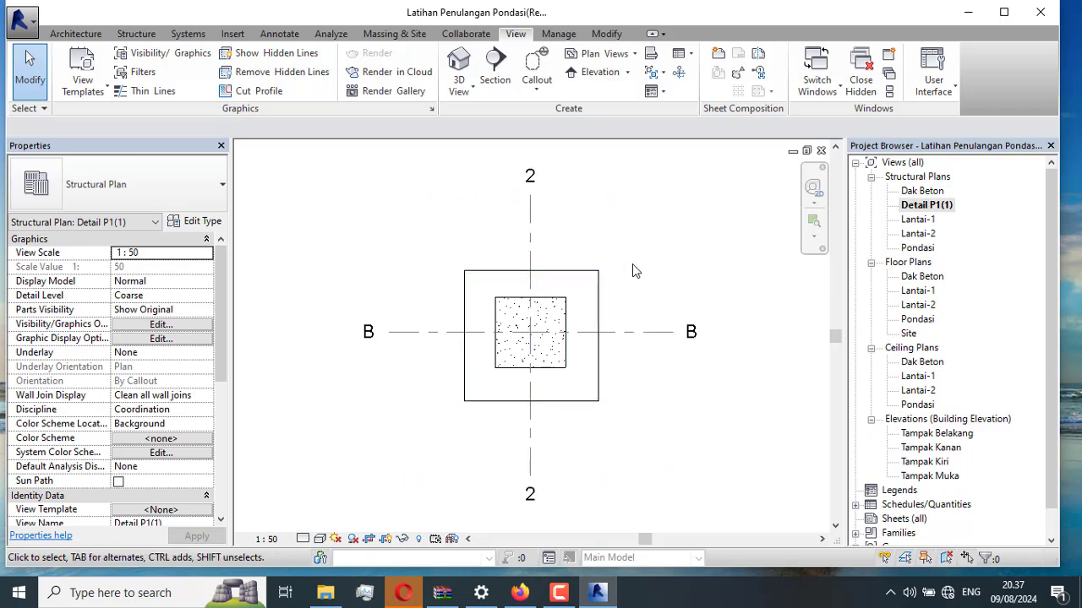
left_click(597, 300)
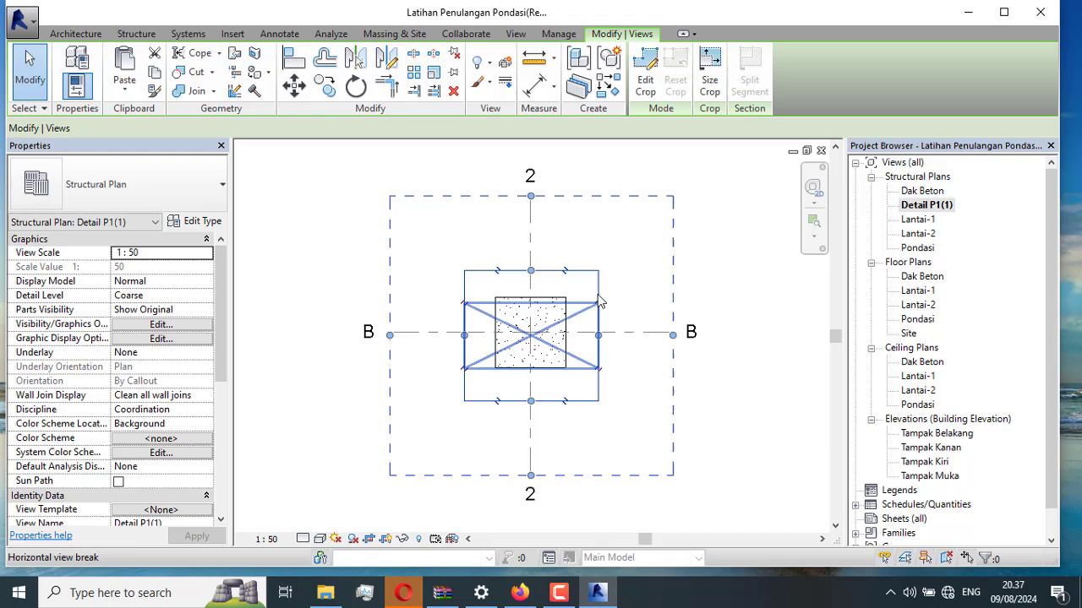
left_click(387, 539)
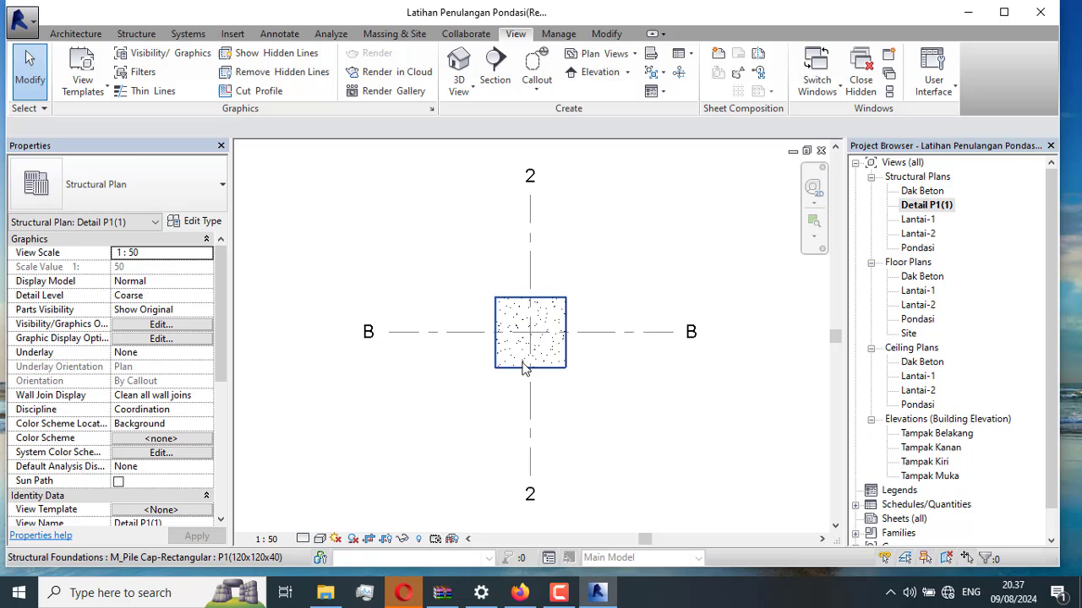
Hide the grid lines 2 and B in the Detail P1(1) view.
left_click(530, 275)
right_click(530, 276)
mouse_move(632, 314)
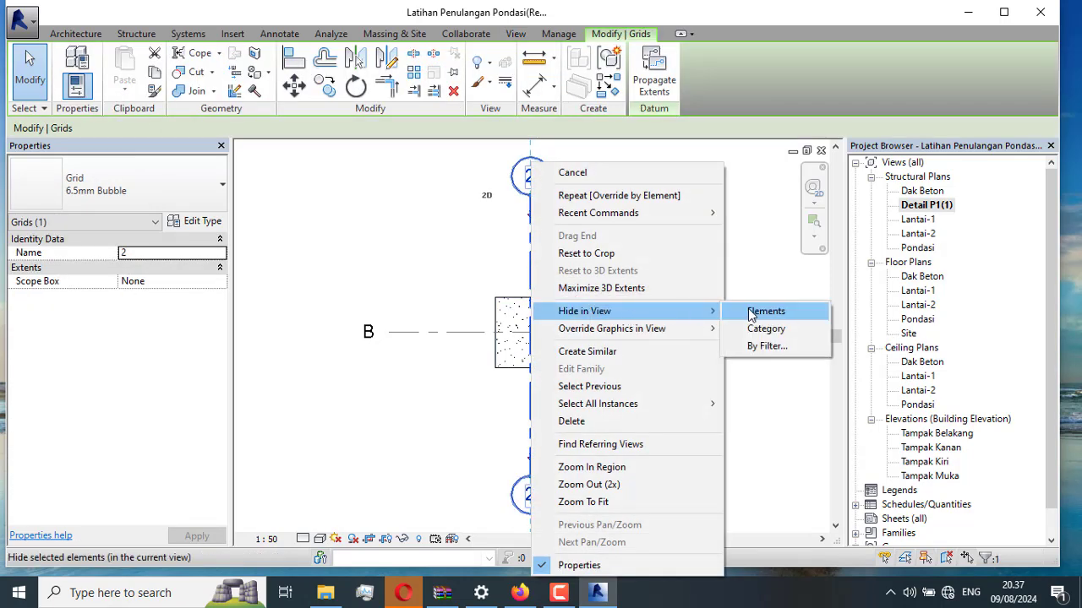
left_click(752, 315)
left_click(632, 330)
right_click(632, 329)
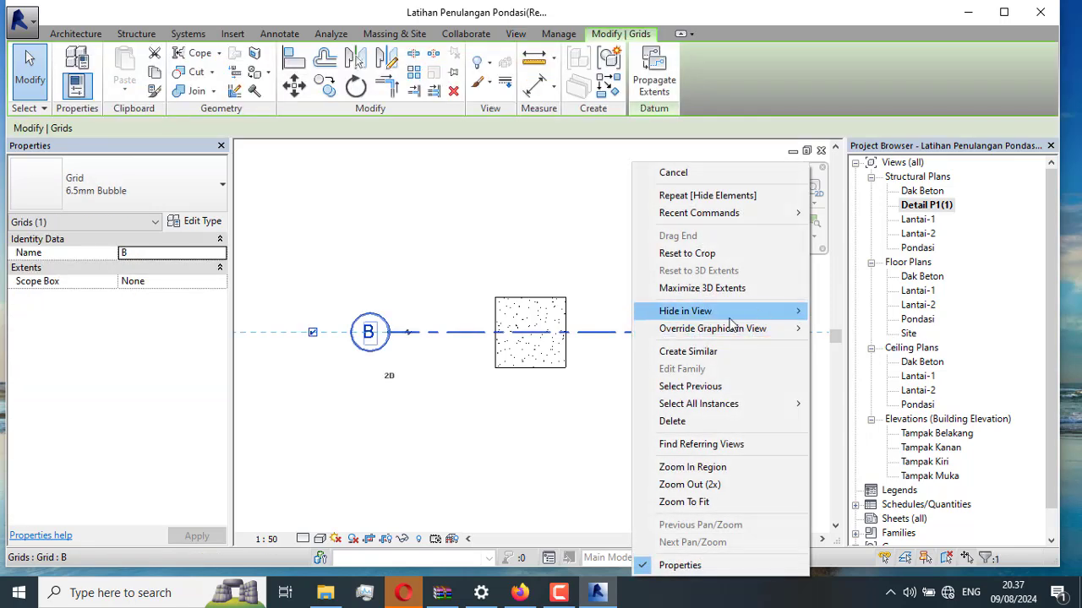
mouse_move(765, 315)
left_click(828, 313)
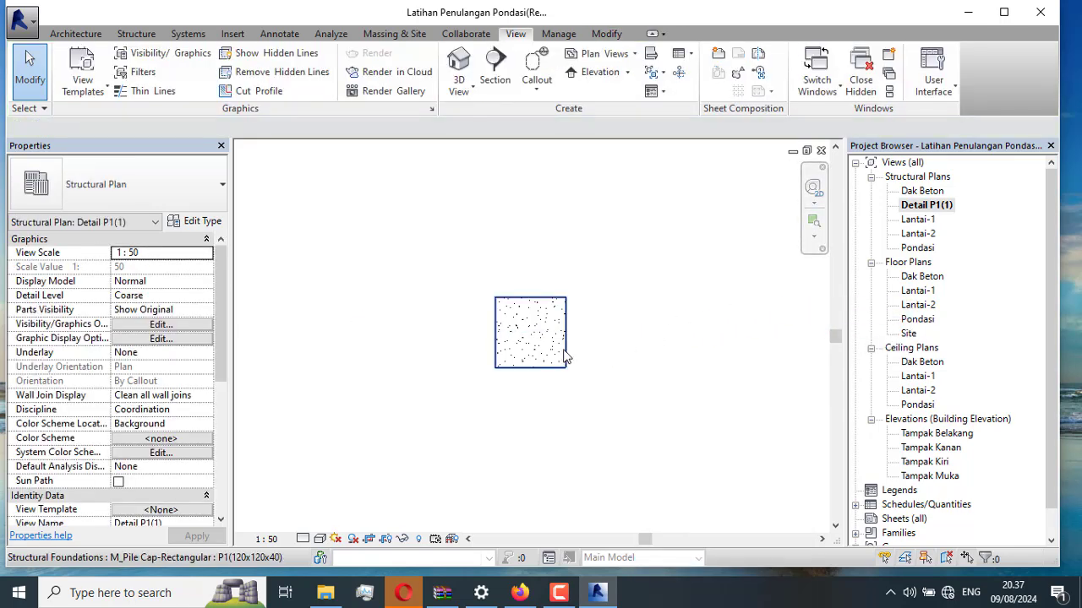
scroll(566, 356, "down", 1)
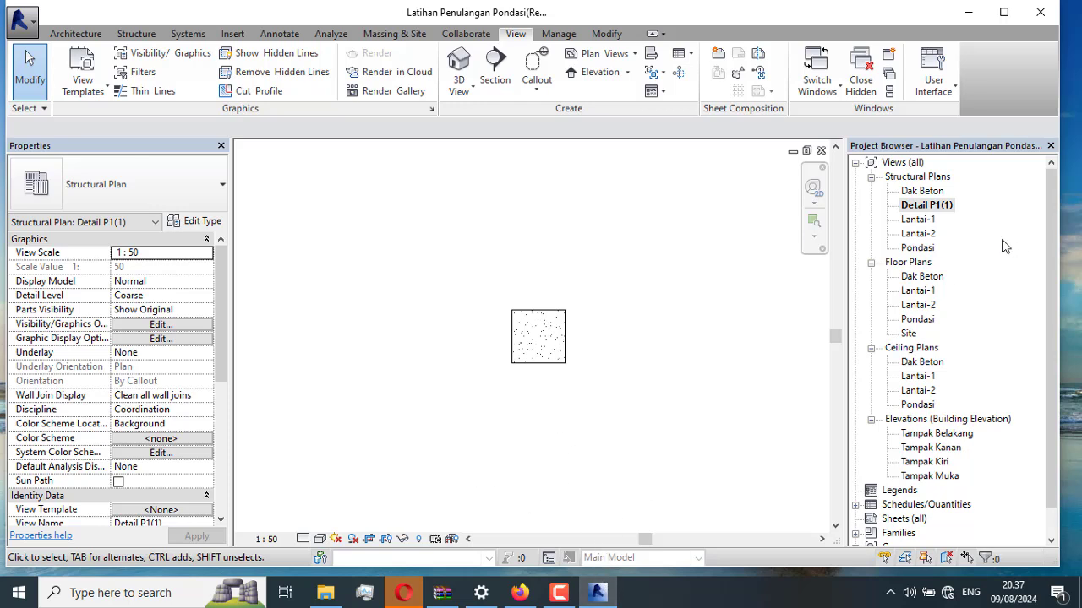
Check the Pondasi, Lantai-1 and Lantai-2 plans to find out which level shows the foundations.
double_click(924, 251)
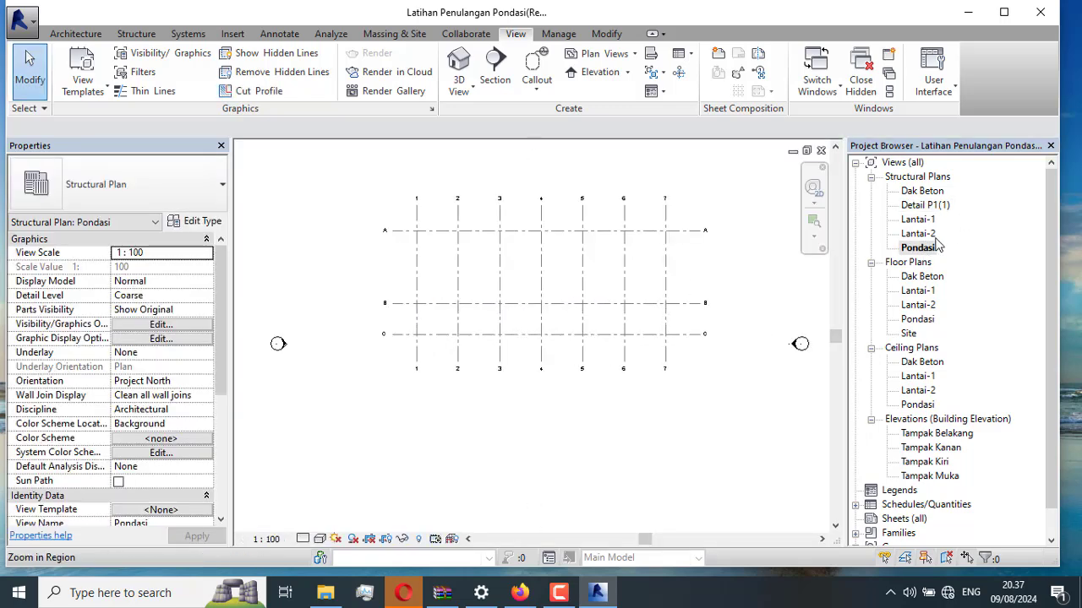
double_click(920, 321)
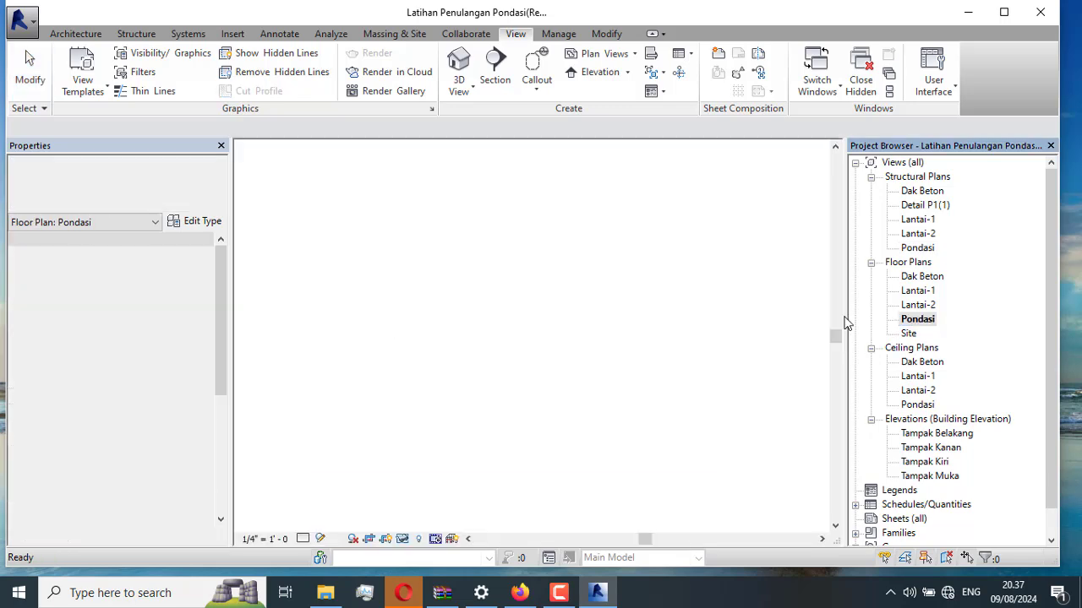
double_click(919, 249)
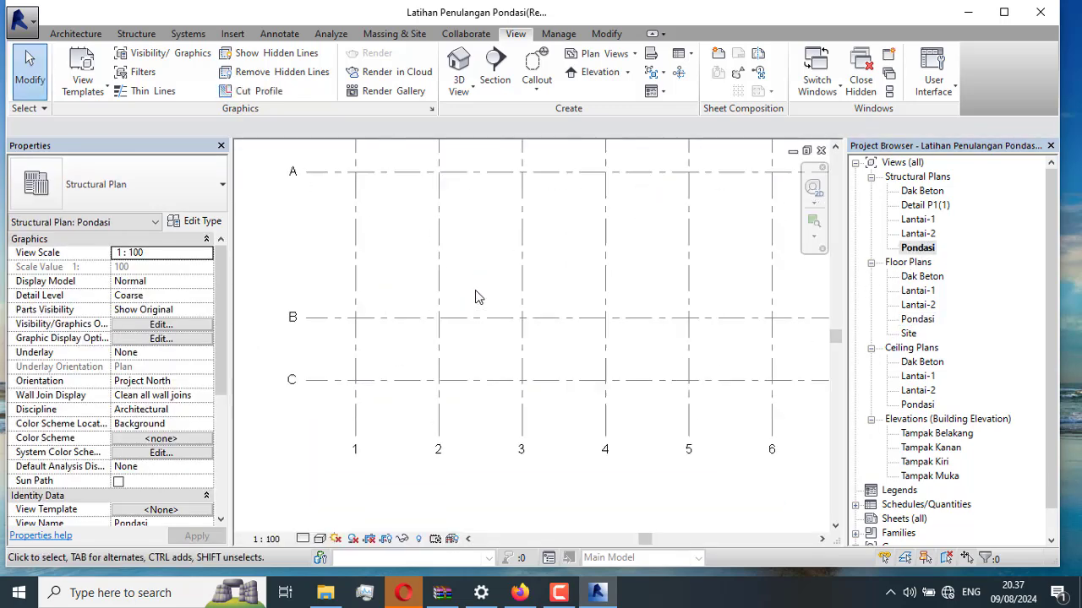
double_click(919, 234)
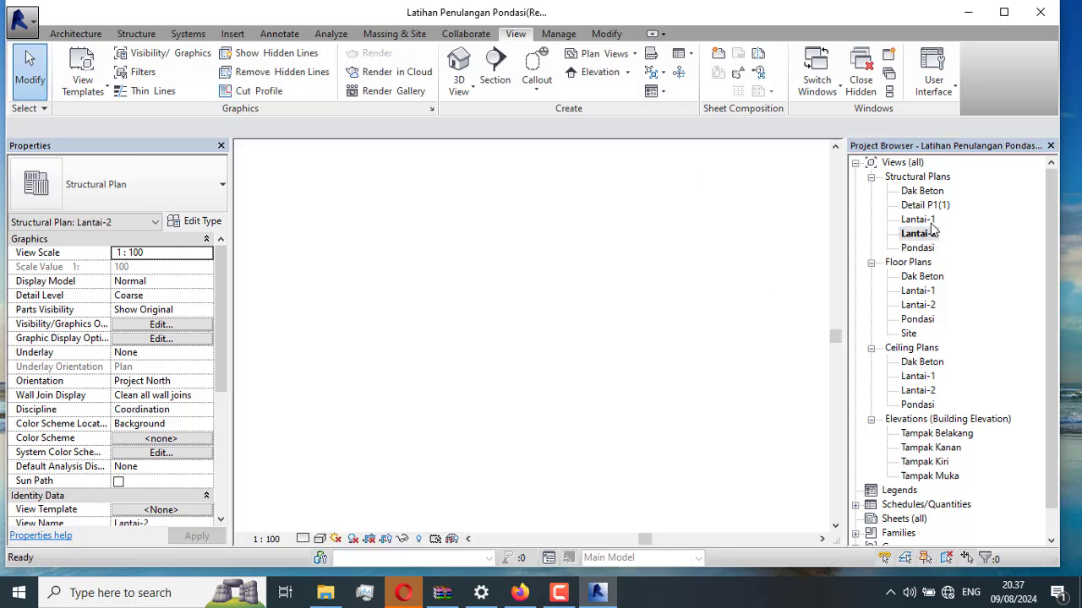
left_click(928, 221)
double_click(930, 222)
left_click(933, 235)
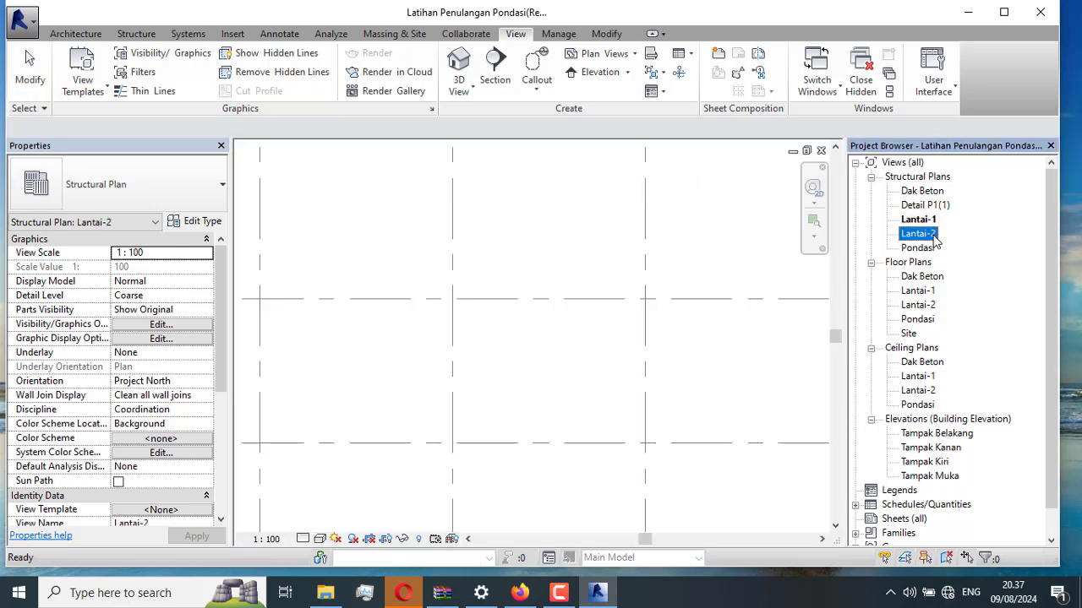
double_click(928, 220)
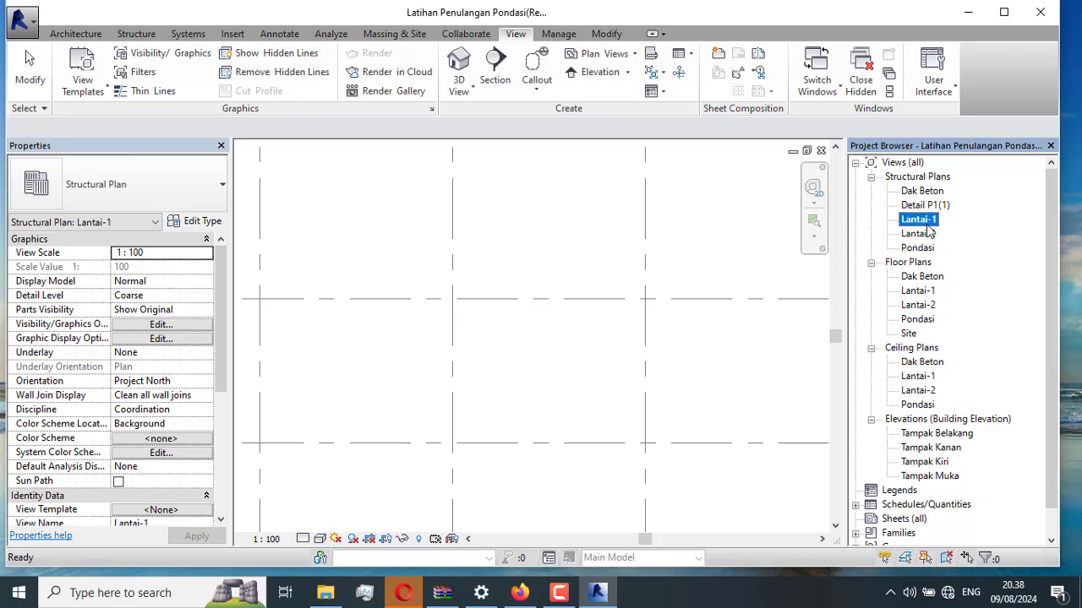
left_click(927, 234)
scroll(760, 300, "down", 2)
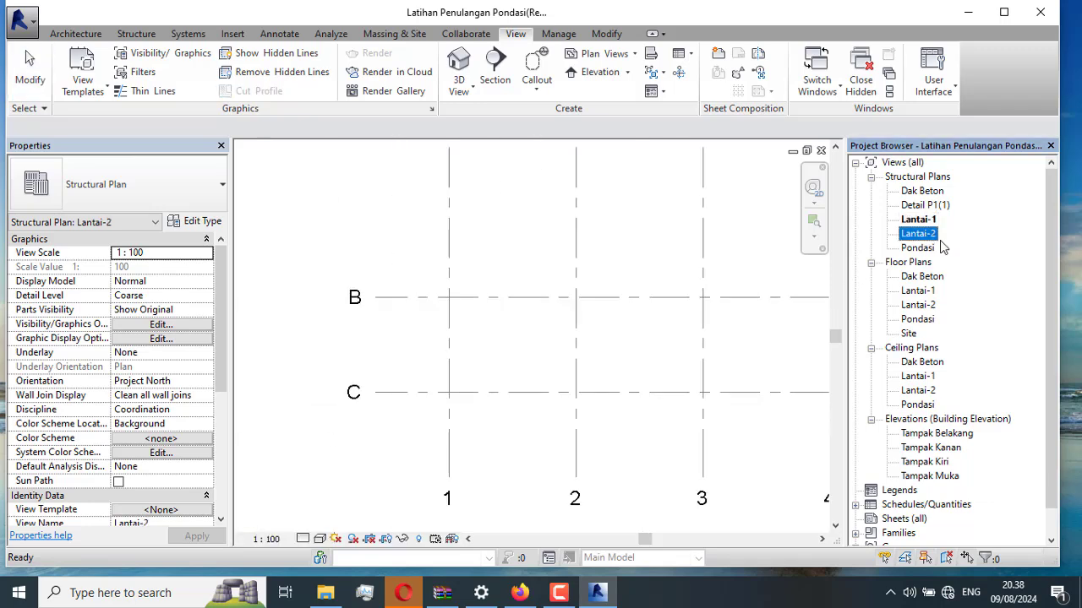
double_click(926, 249)
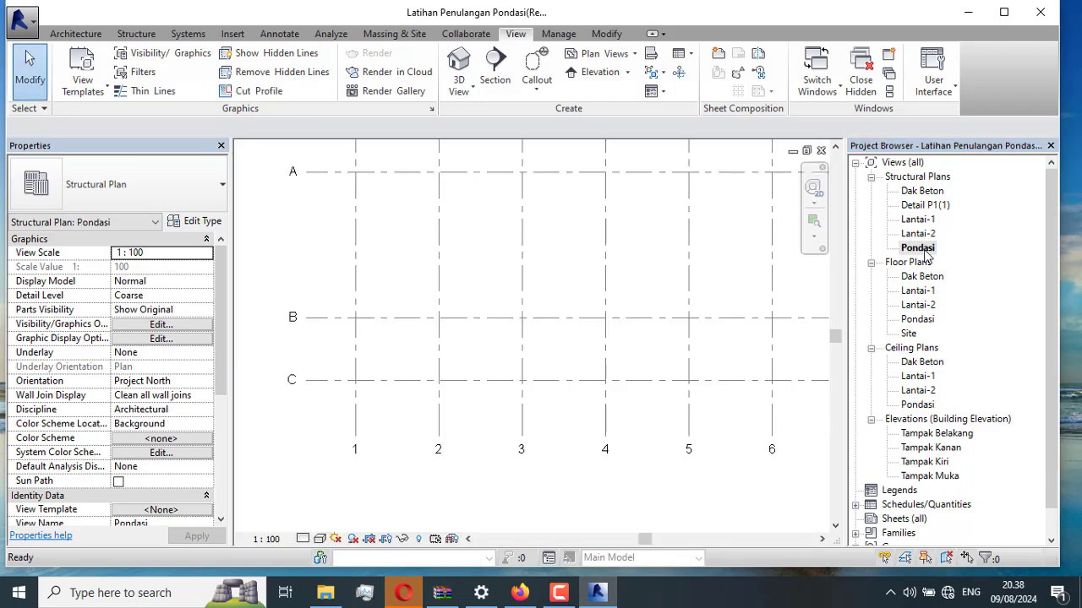
double_click(918, 220)
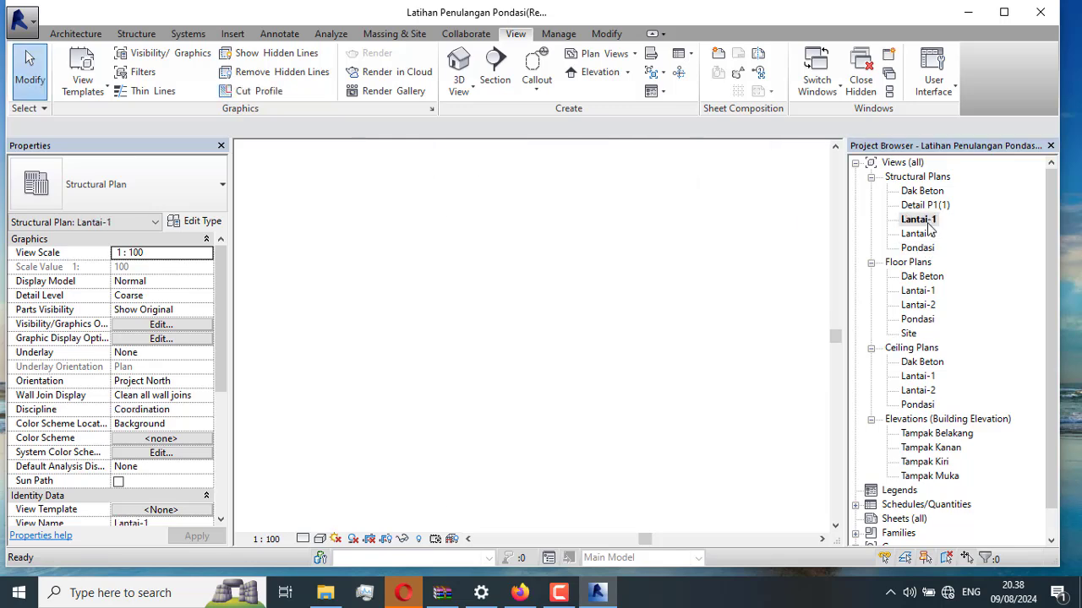
In the Lantai-2 structural plan, set the level of the P1 foundation at grids 2 and B to Pondasi.
double_click(918, 234)
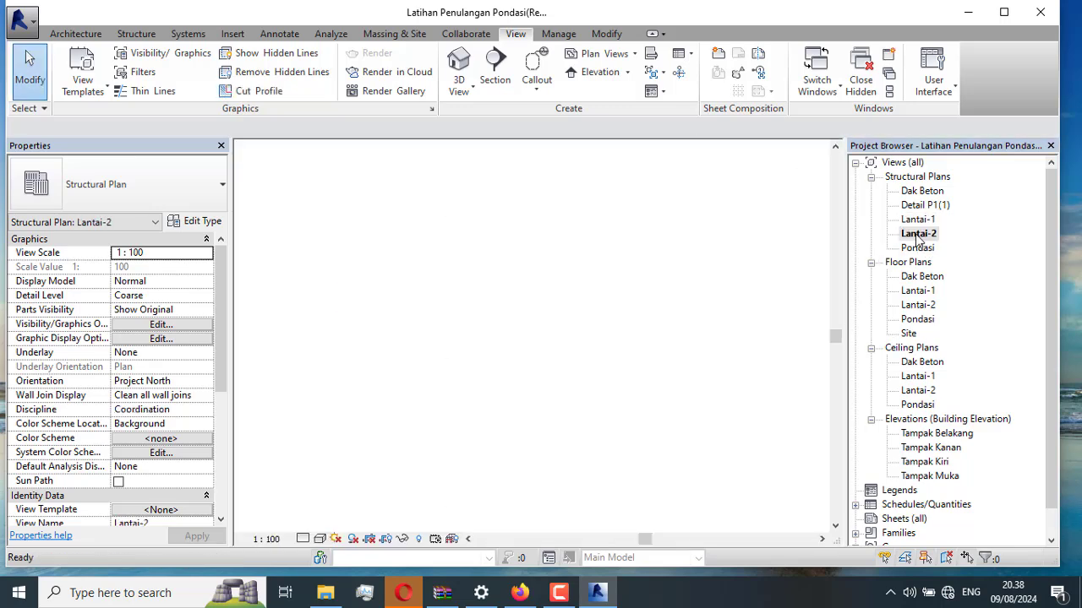
scroll(549, 291, "down", 2)
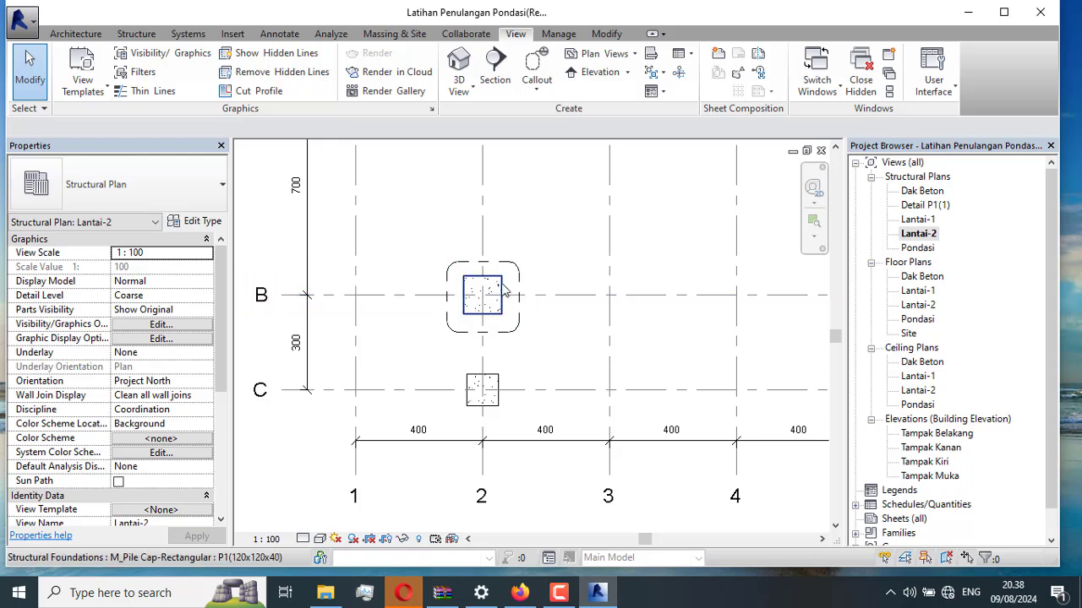
left_click(501, 289)
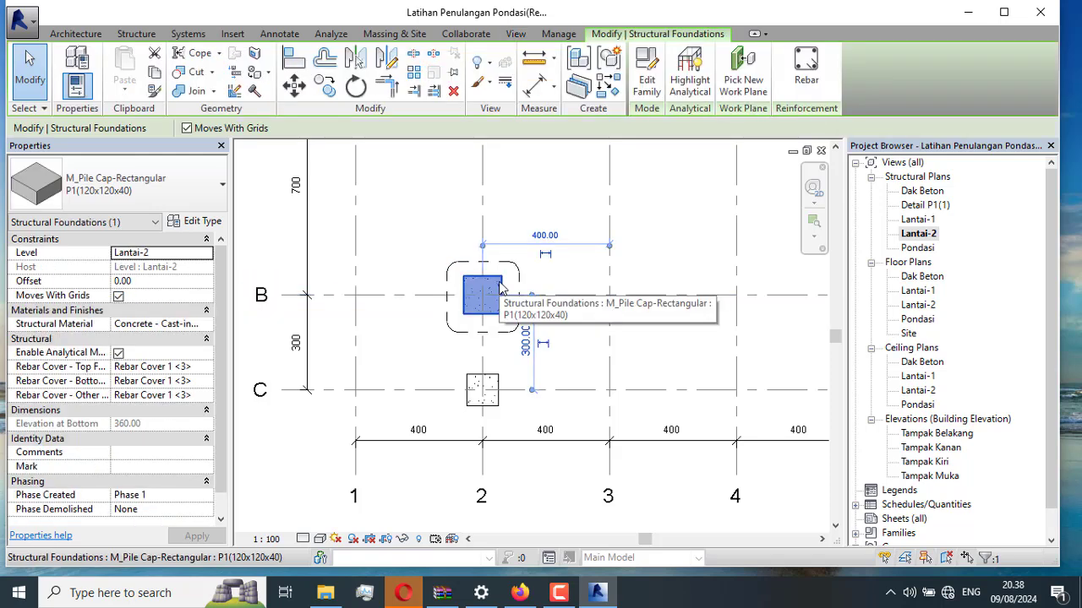
left_click(208, 255)
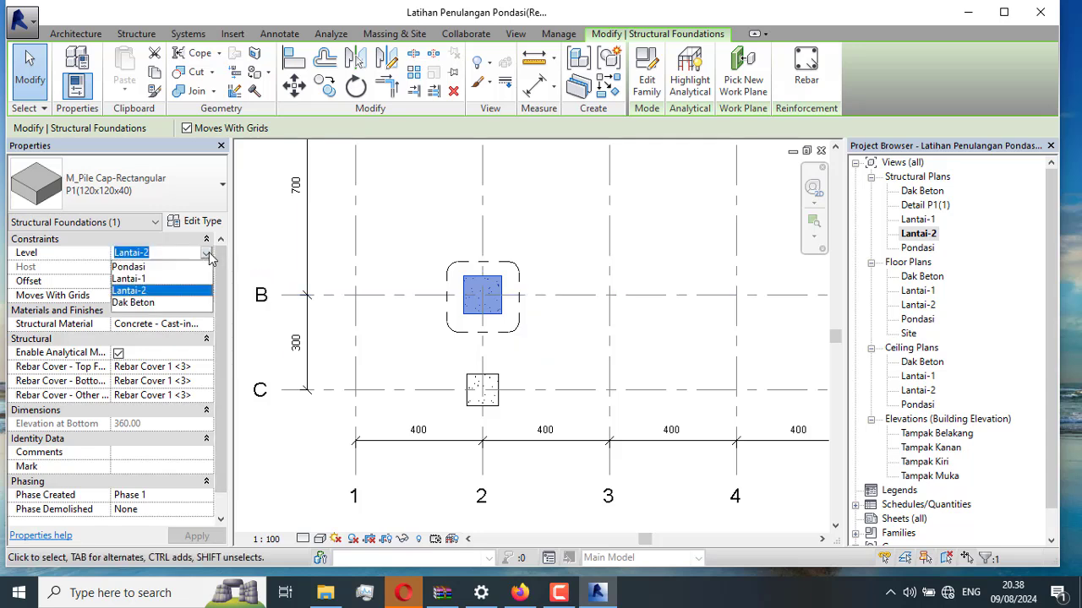
left_click(148, 267)
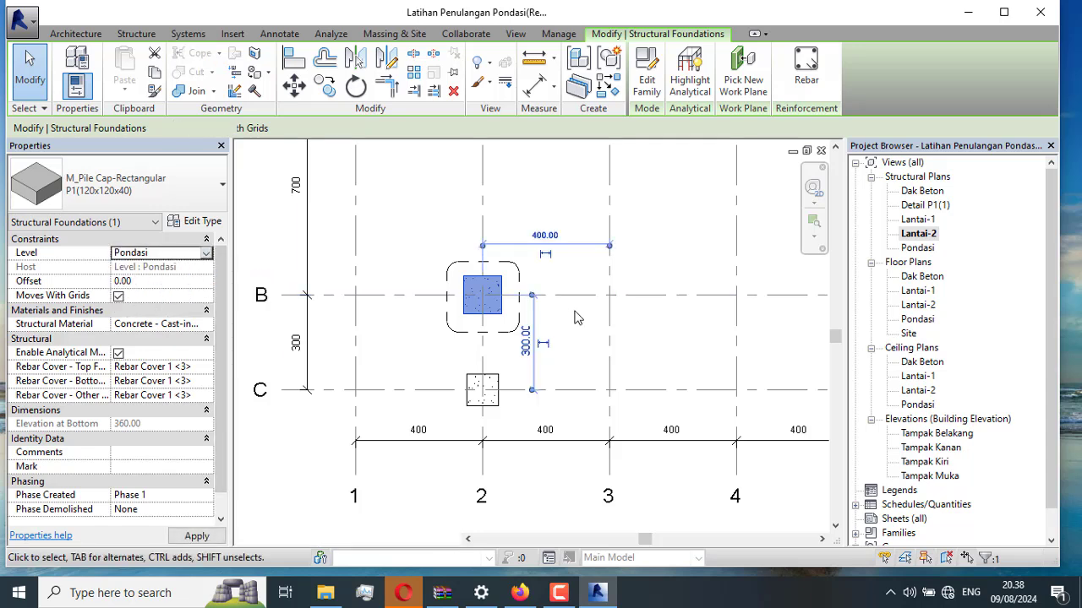
Delete the Detail P1(1) callout around grids 2 and B together with its view.
left_click(519, 329)
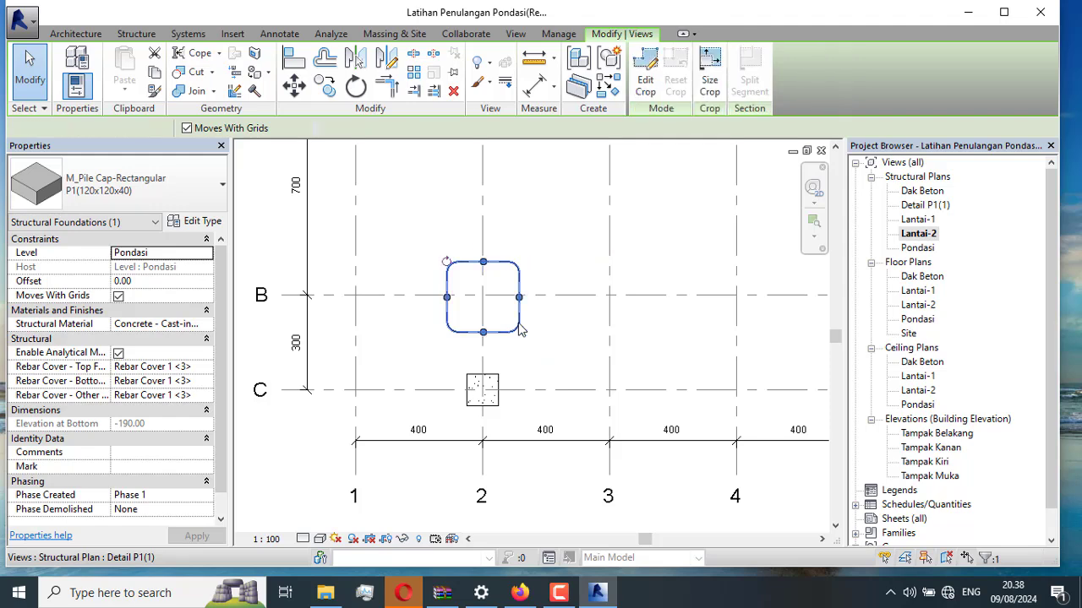
right_click(520, 329)
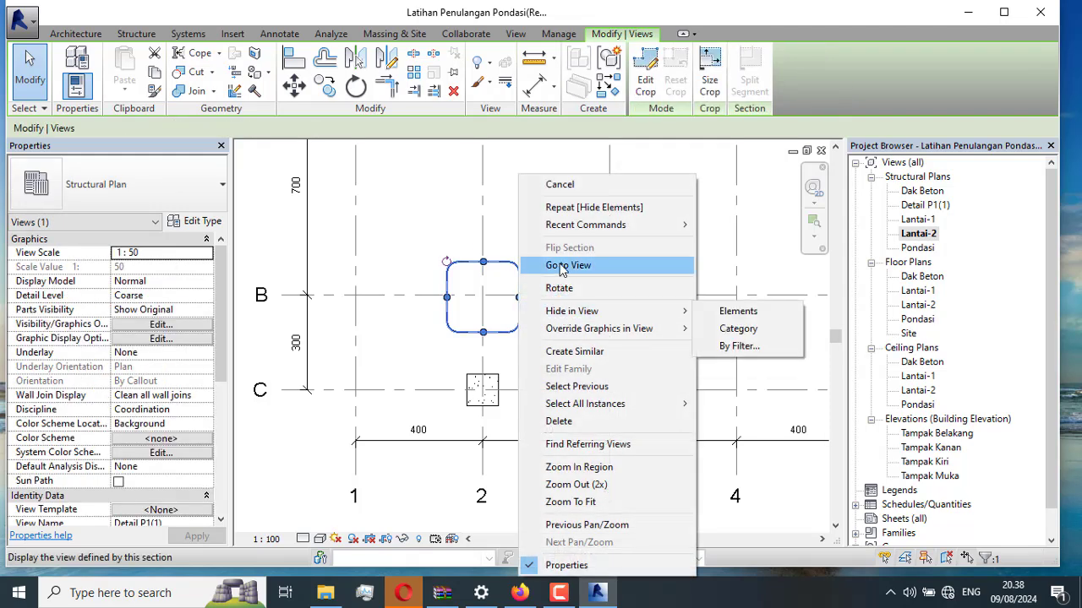
left_click(461, 272)
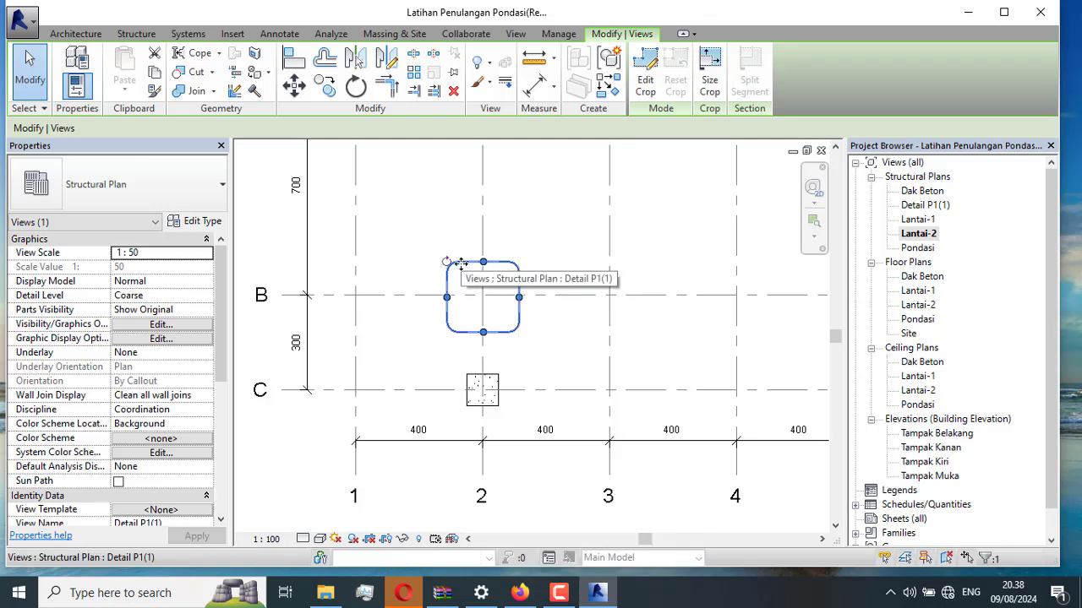
key("Delete")
left_click(586, 345)
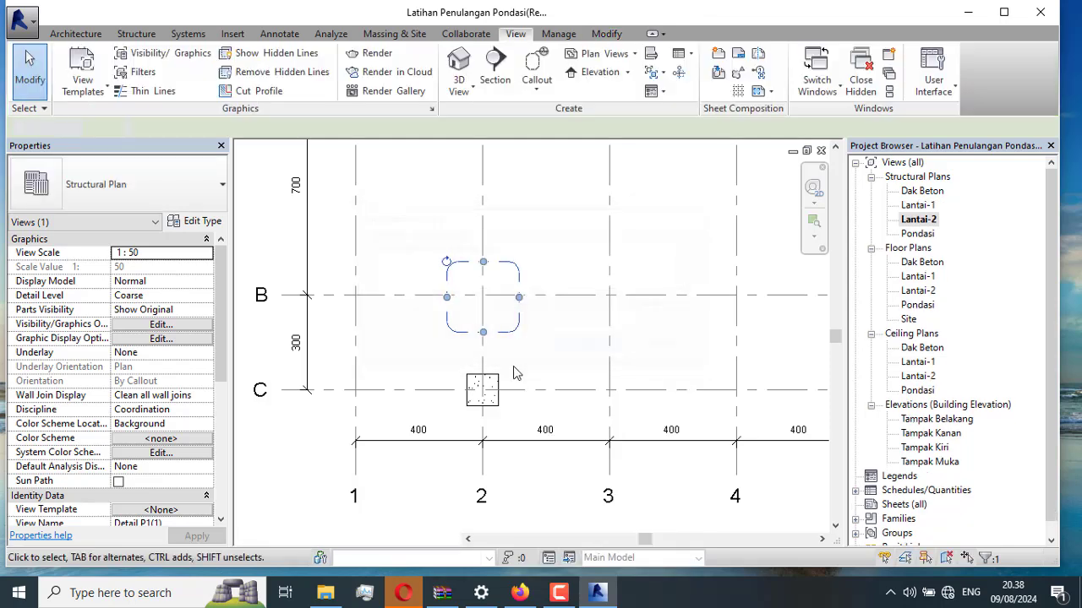
Set the level of the P2 foundation at grids 2 and C to Pondasi.
left_click(494, 382)
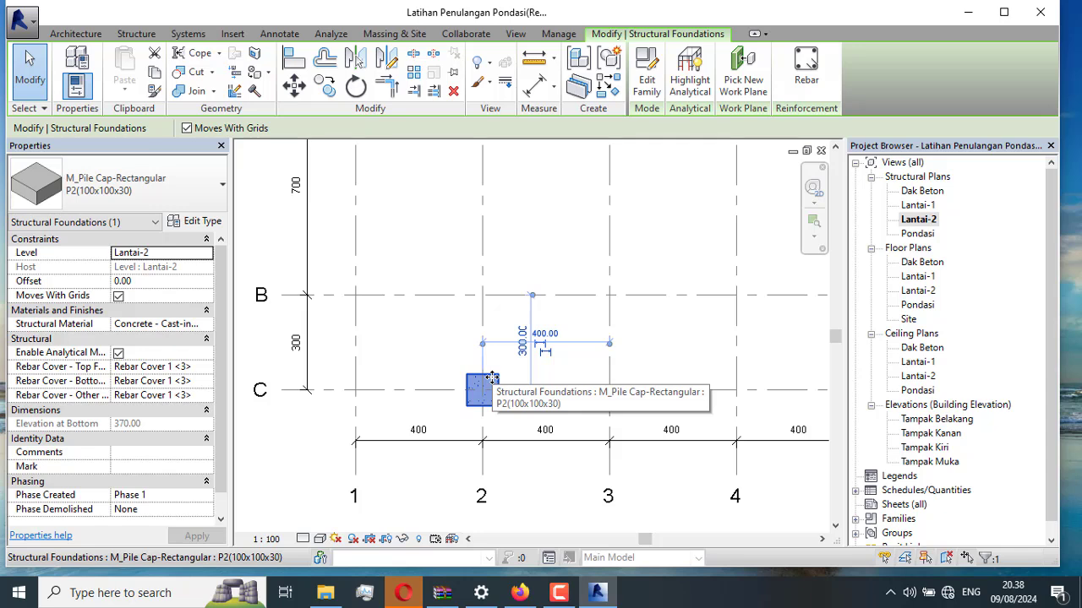
left_click(208, 258)
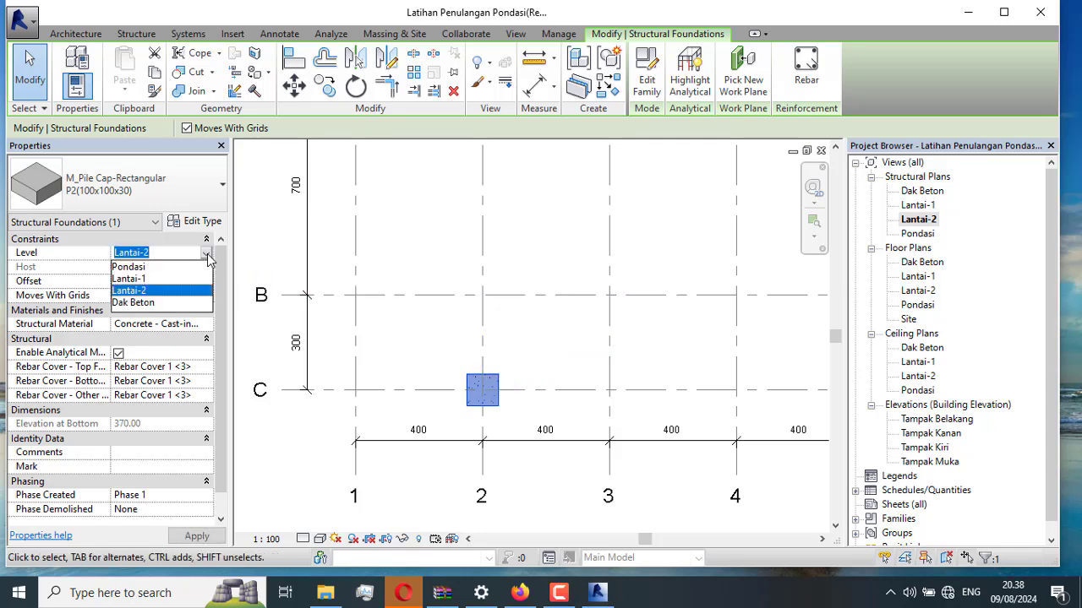
left_click(143, 267)
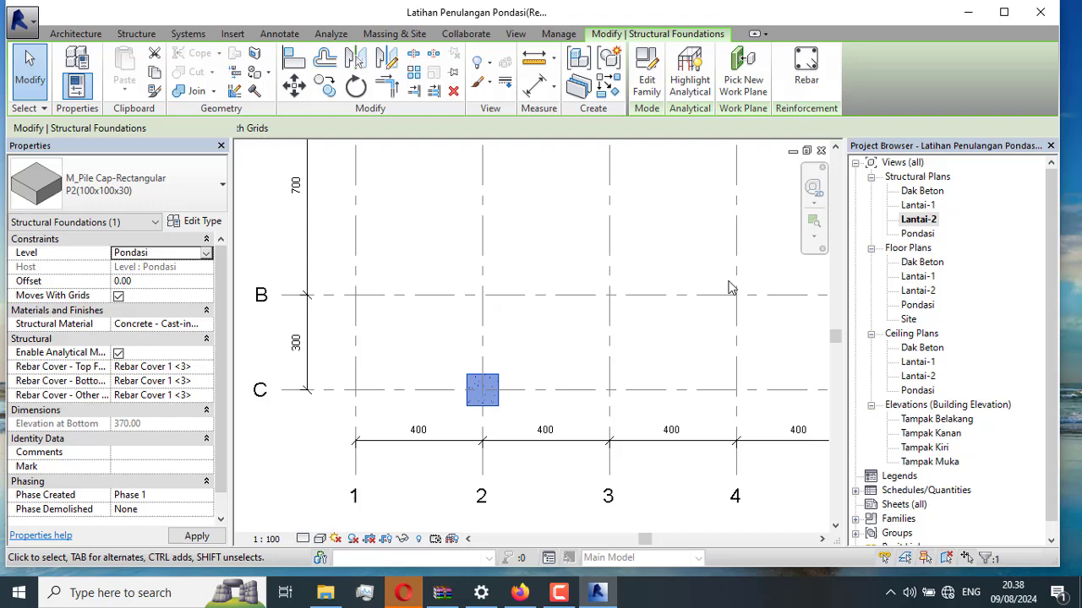
In the Pondasi structural plan, create a rectangular callout around the P1 foundation at grids 2 and B.
double_click(924, 237)
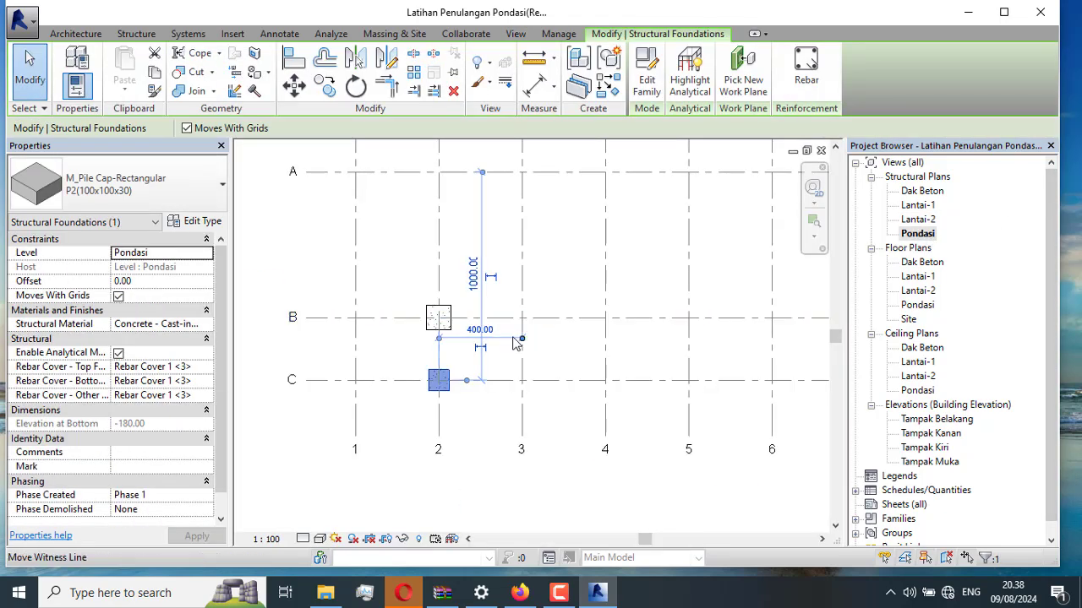
left_click(439, 296)
scroll(393, 343, "up", 3)
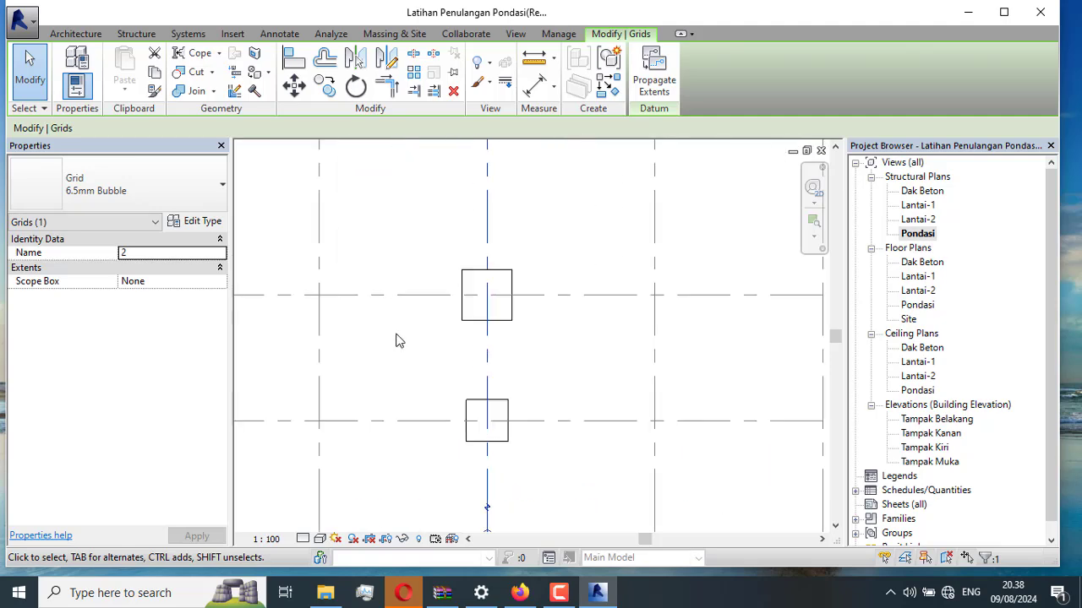
left_click(617, 328)
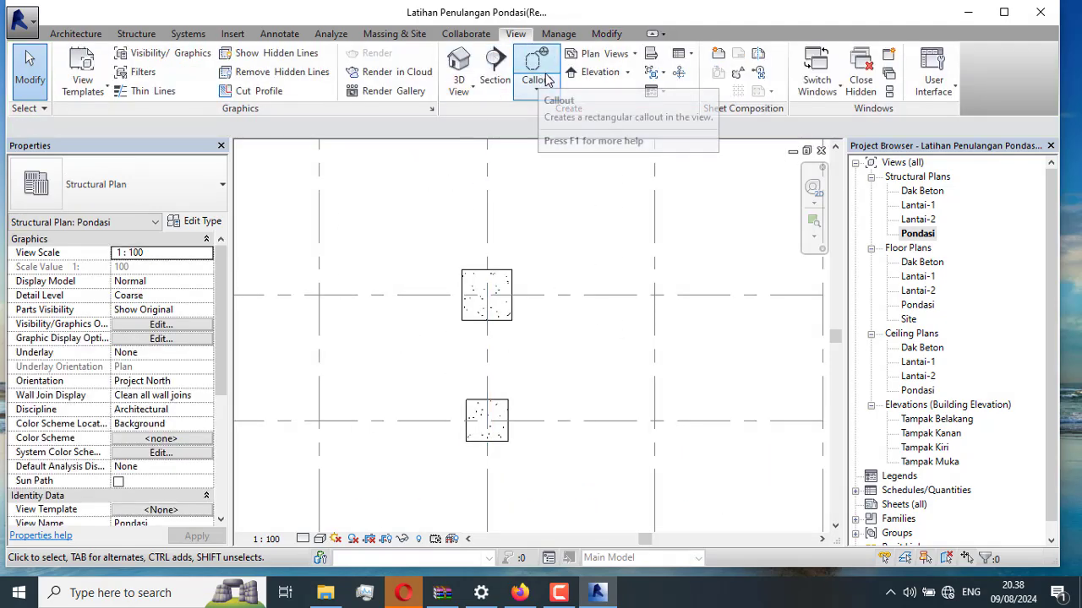
left_click(539, 68)
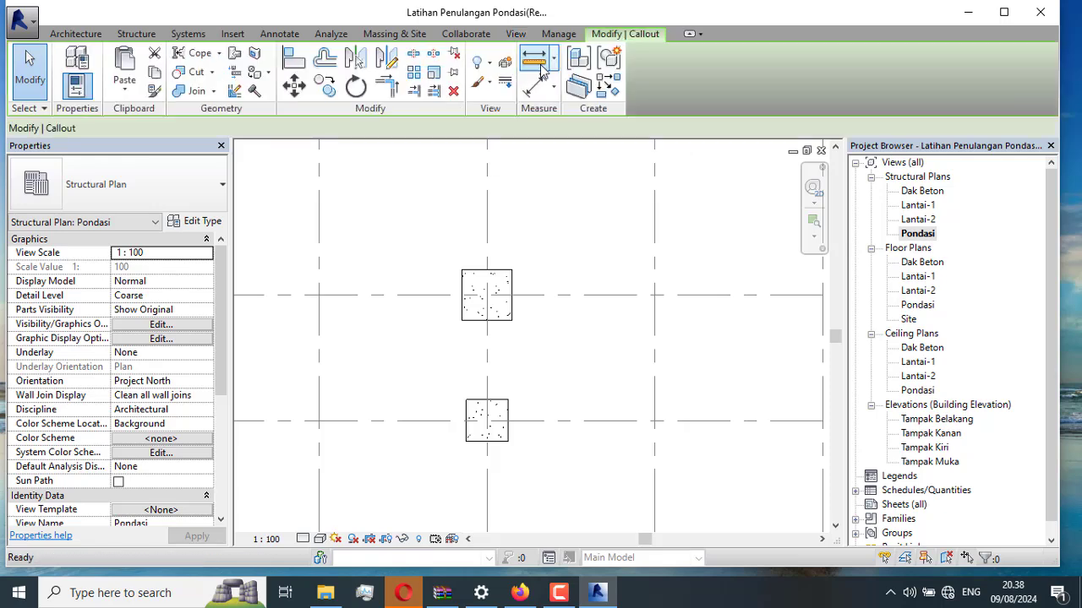
left_click(437, 250)
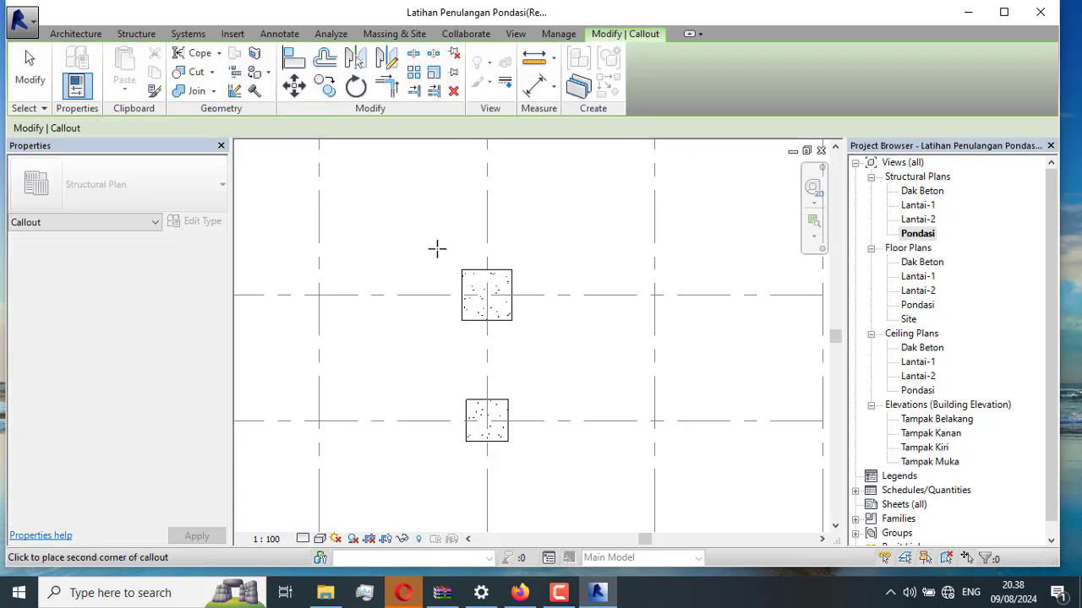
left_click(539, 337)
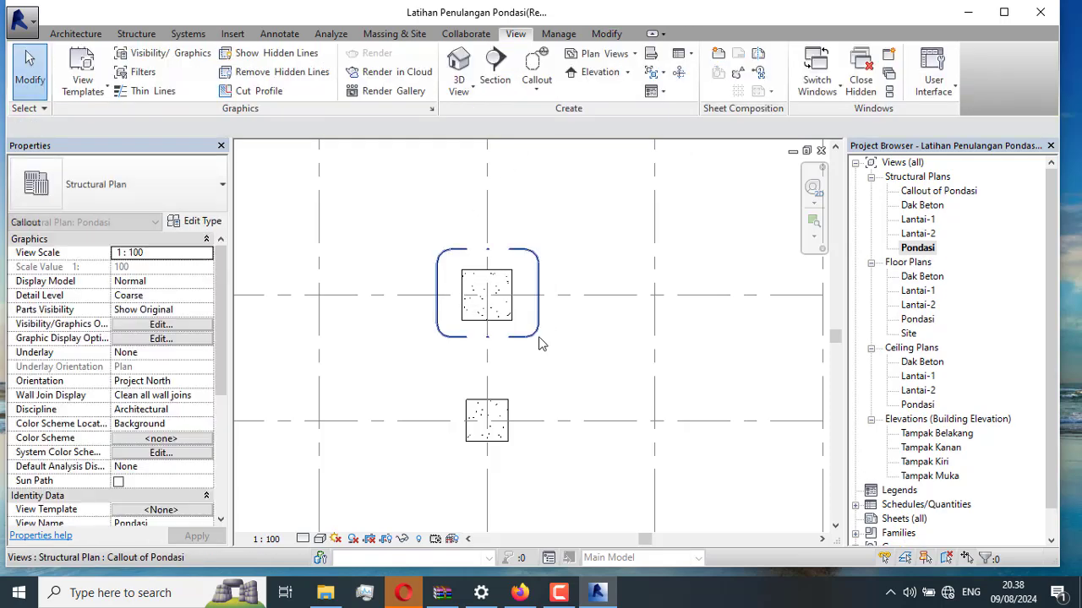
Override the projection line pattern of the callout around the P1 foundation in this view, trying Dash dot before applying Aligning Line.
left_click(538, 287)
right_click(539, 289)
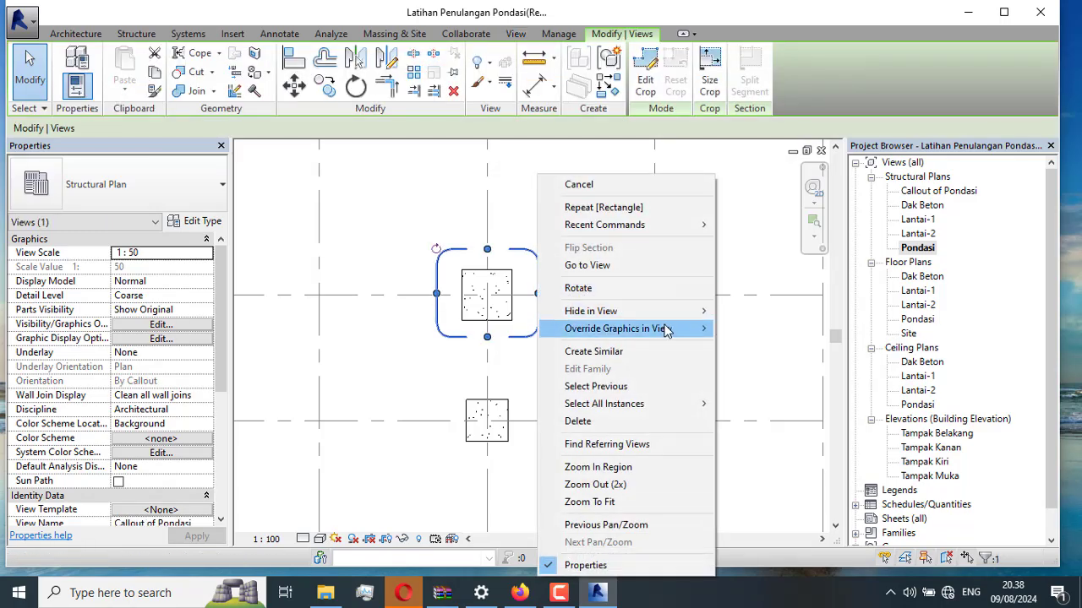
mouse_move(676, 329)
left_click(747, 330)
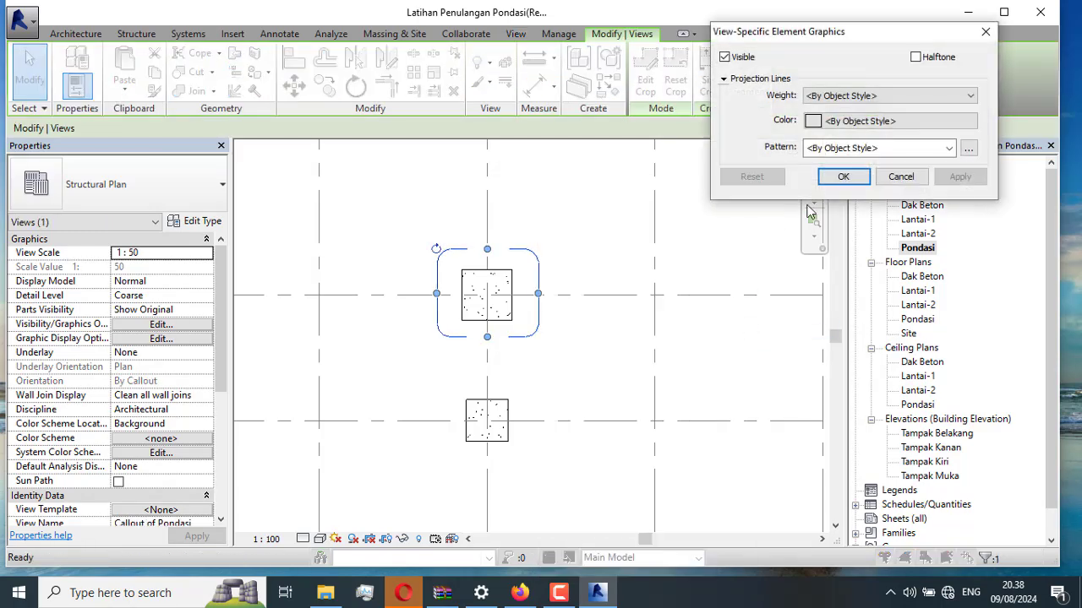
left_click(857, 152)
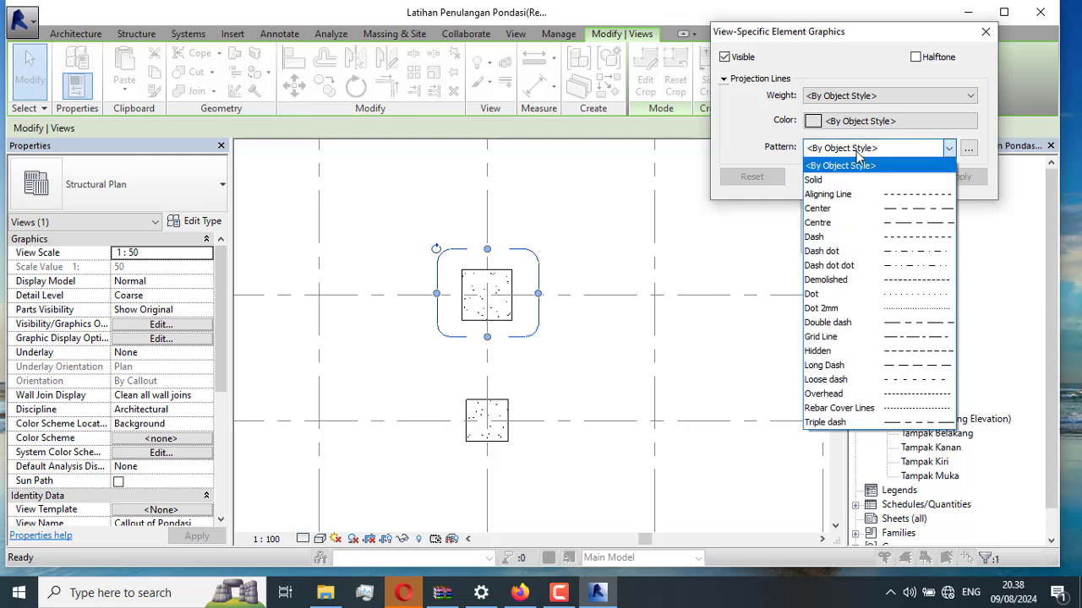
left_click(899, 252)
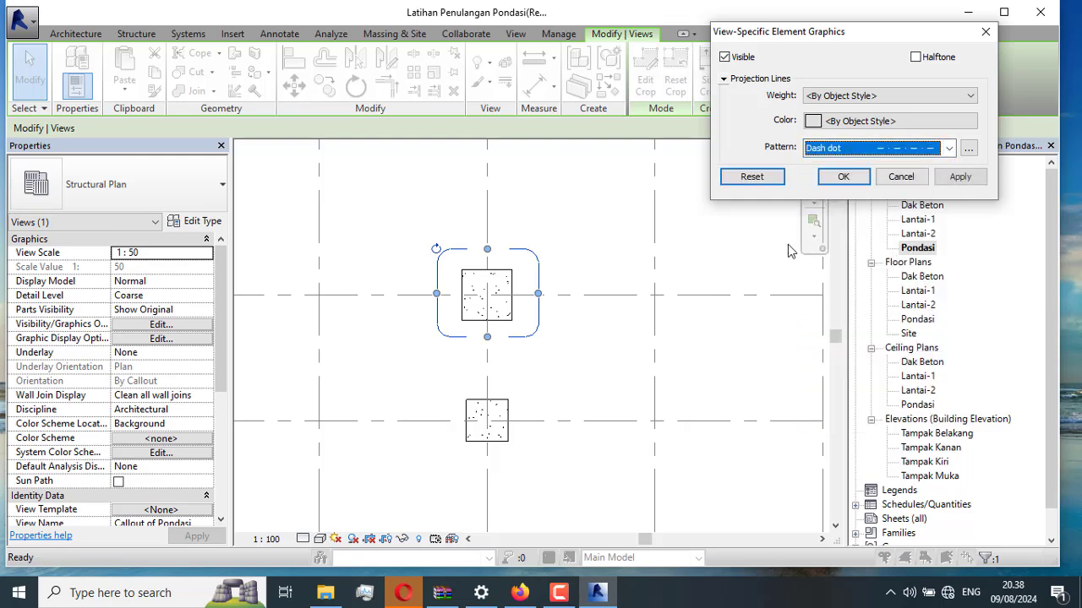
left_click(959, 179)
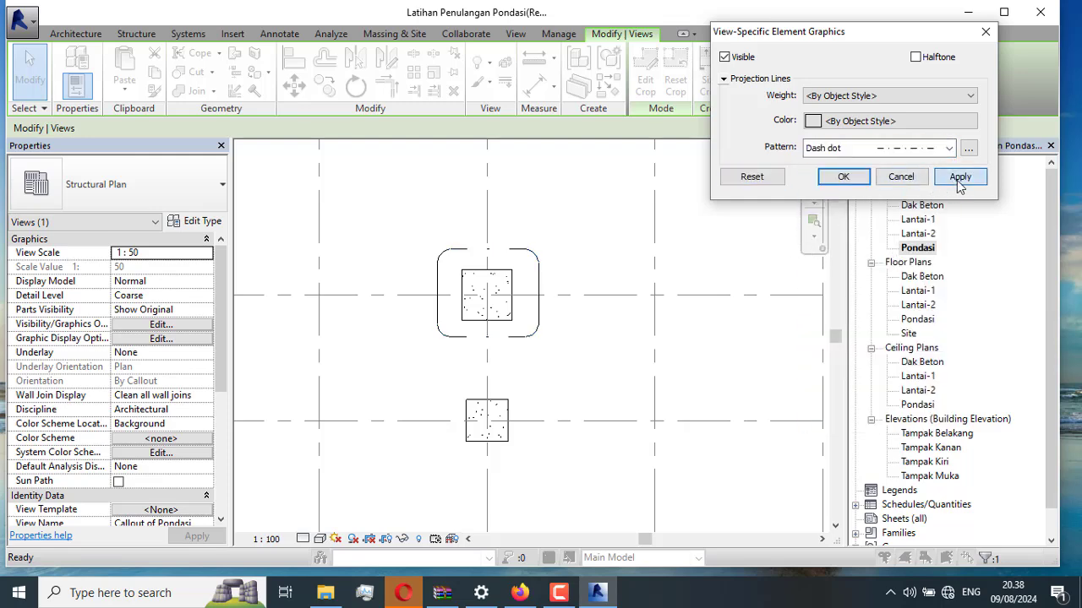
left_click(922, 148)
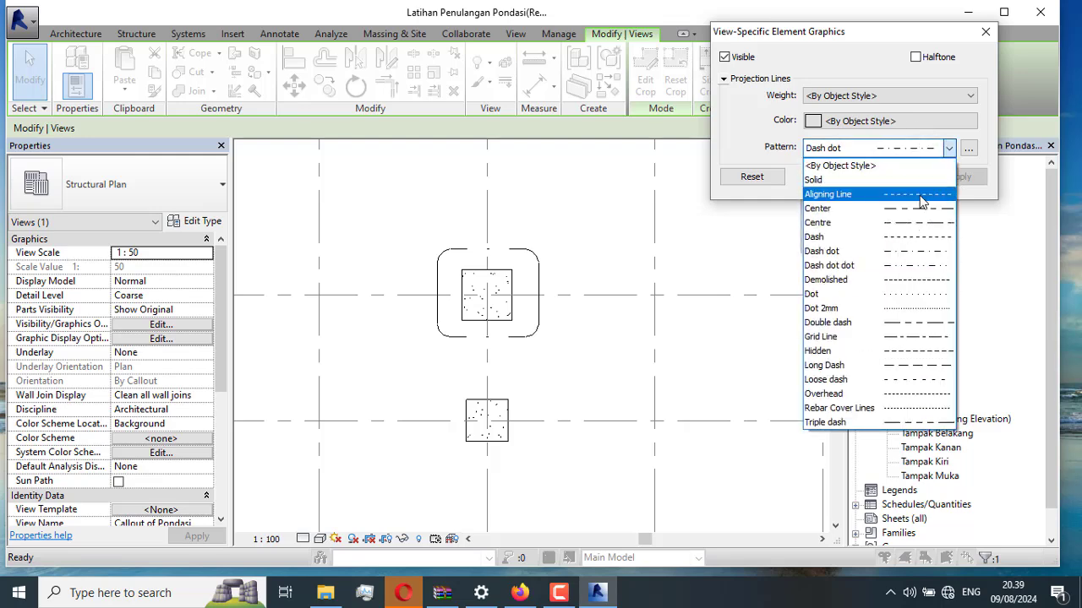
left_click(922, 196)
left_click(960, 177)
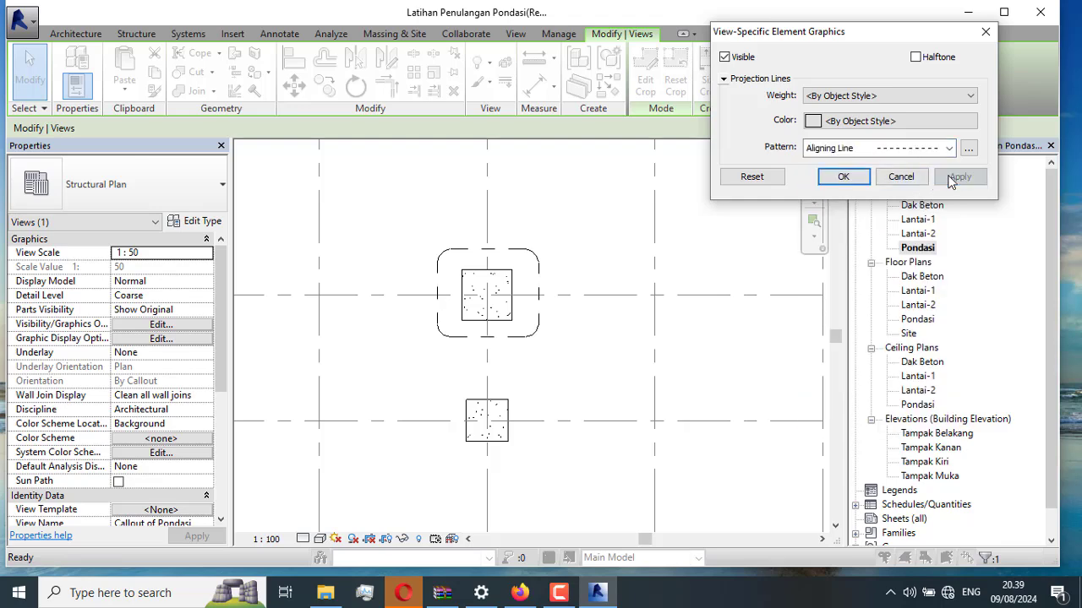
left_click(861, 186)
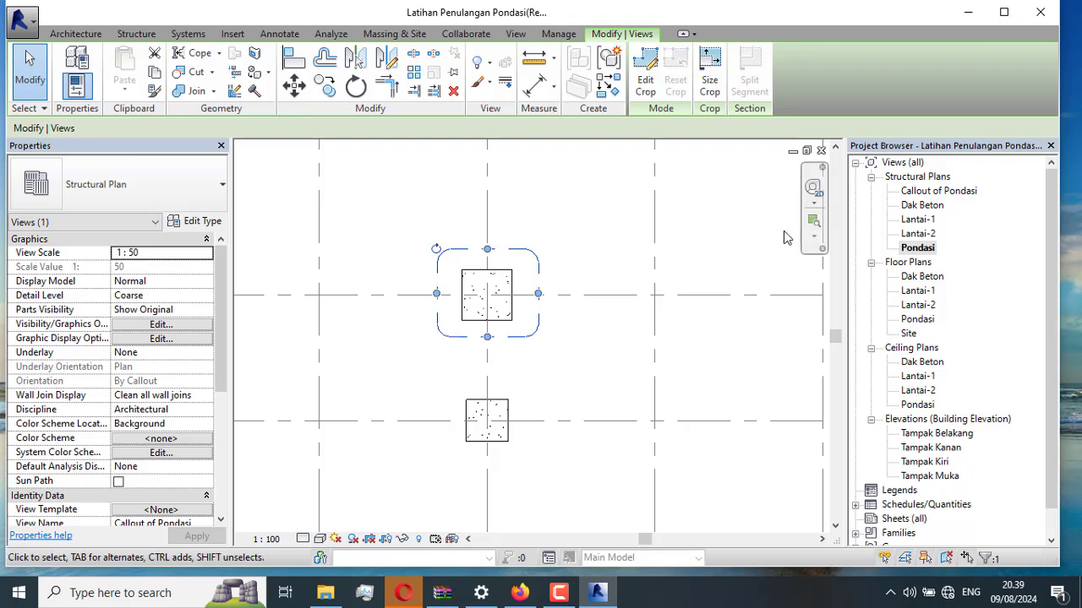
Rename the Callout of Pondasi structural plan view as Detail P1(1).
right_click(934, 193)
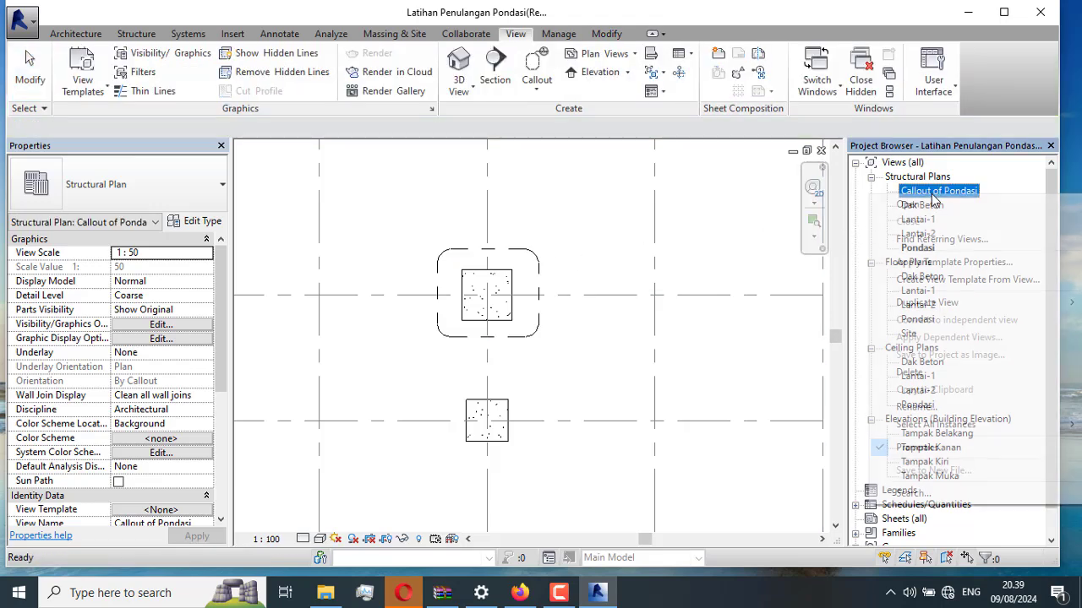
left_click(922, 406)
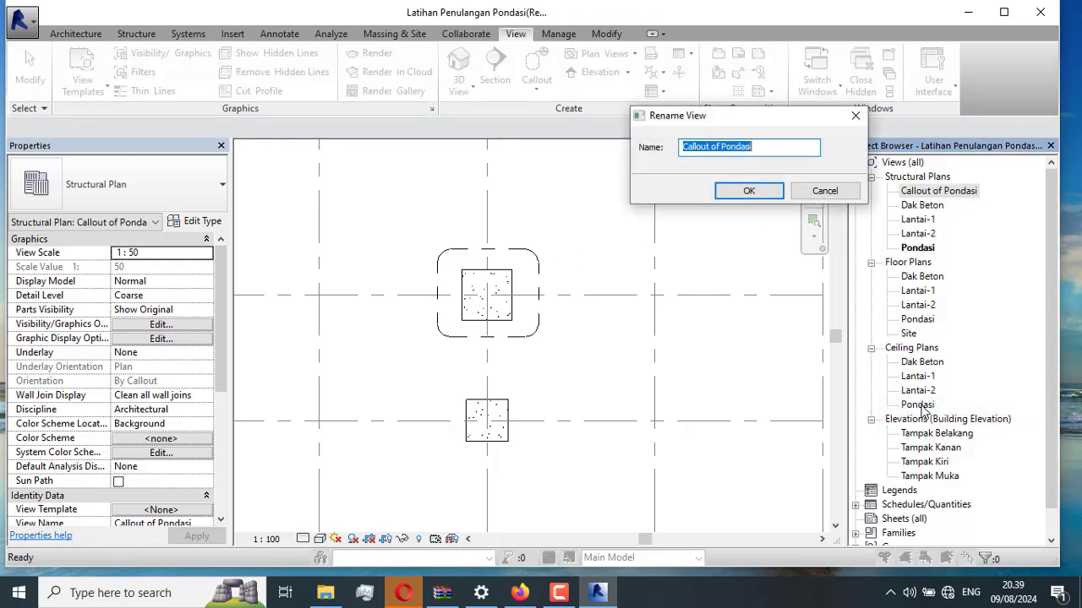
type("Detail P1(1")
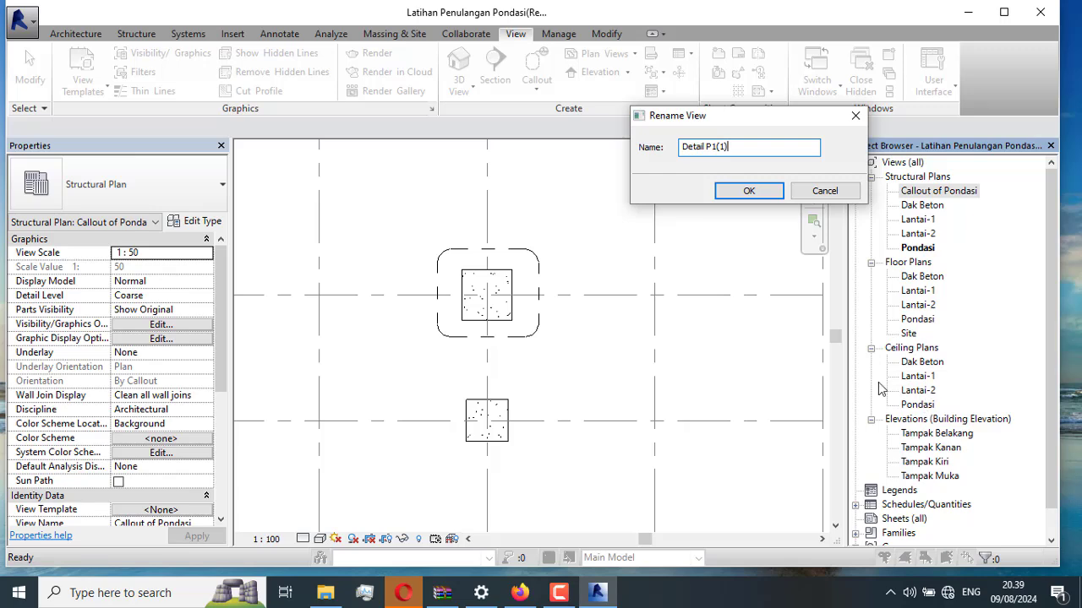
left_click(743, 191)
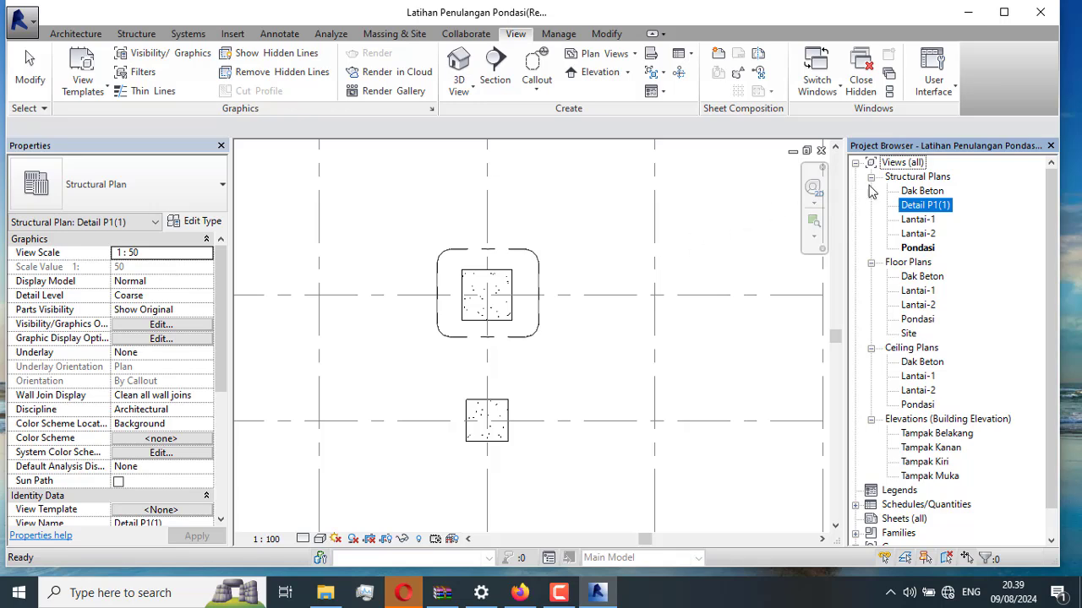
Open the Detail P1(1) view and hide its crop region.
double_click(913, 205)
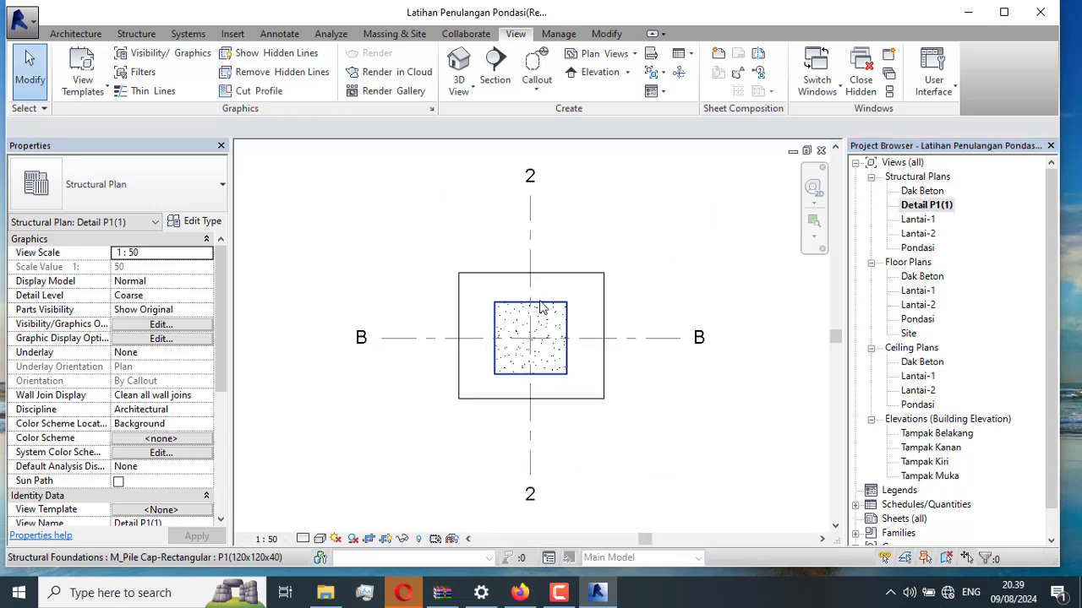
left_click(591, 274)
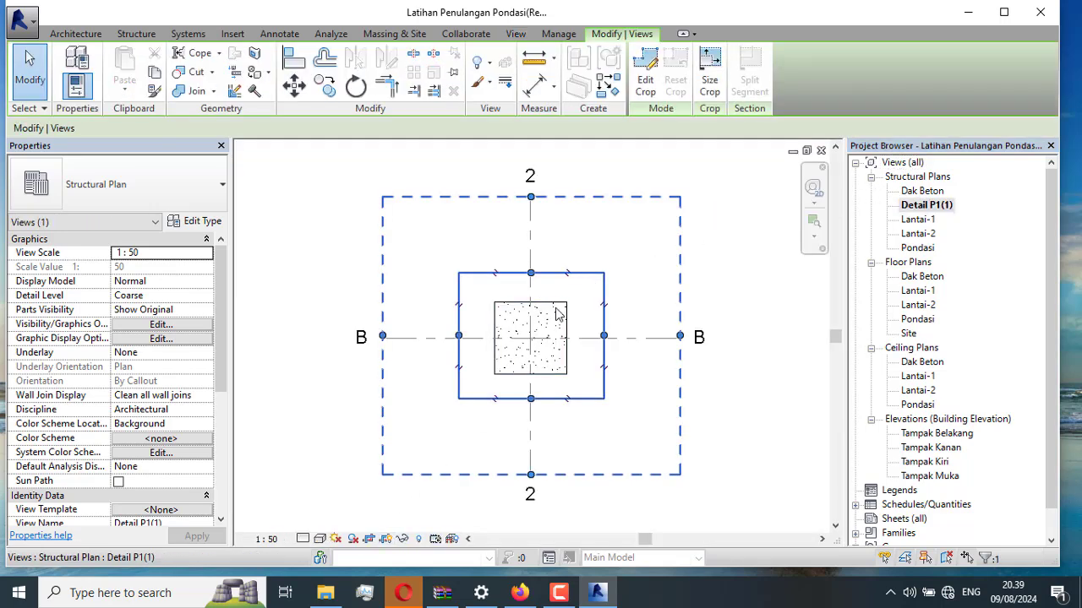
left_click(384, 539)
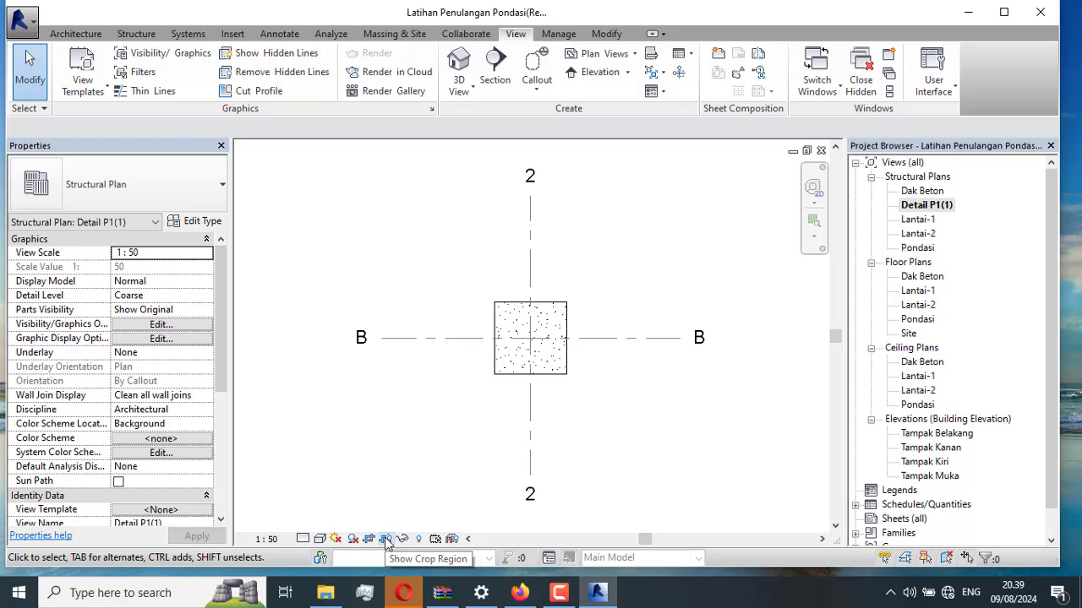
Hide grid lines B and 2 as elements in the Detail P1(1) view.
right_click(627, 340)
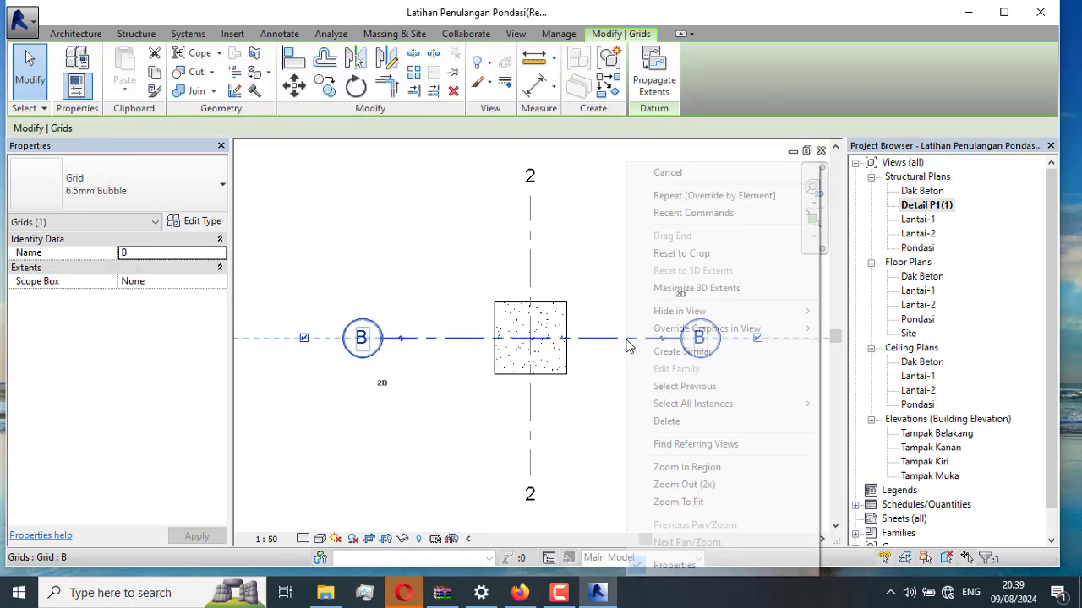
mouse_move(684, 311)
left_click(857, 312)
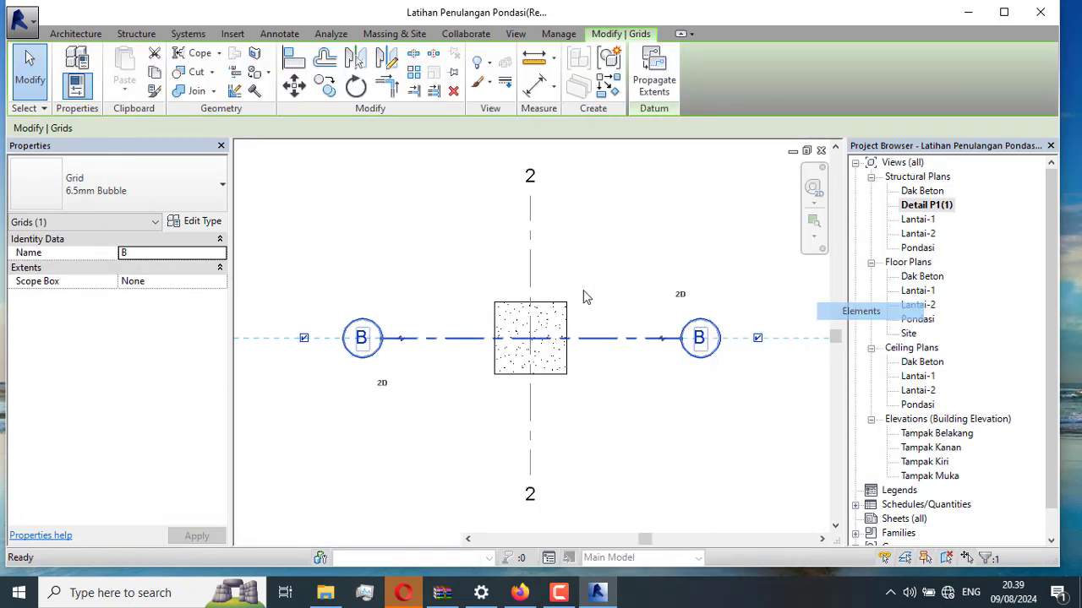
right_click(534, 272)
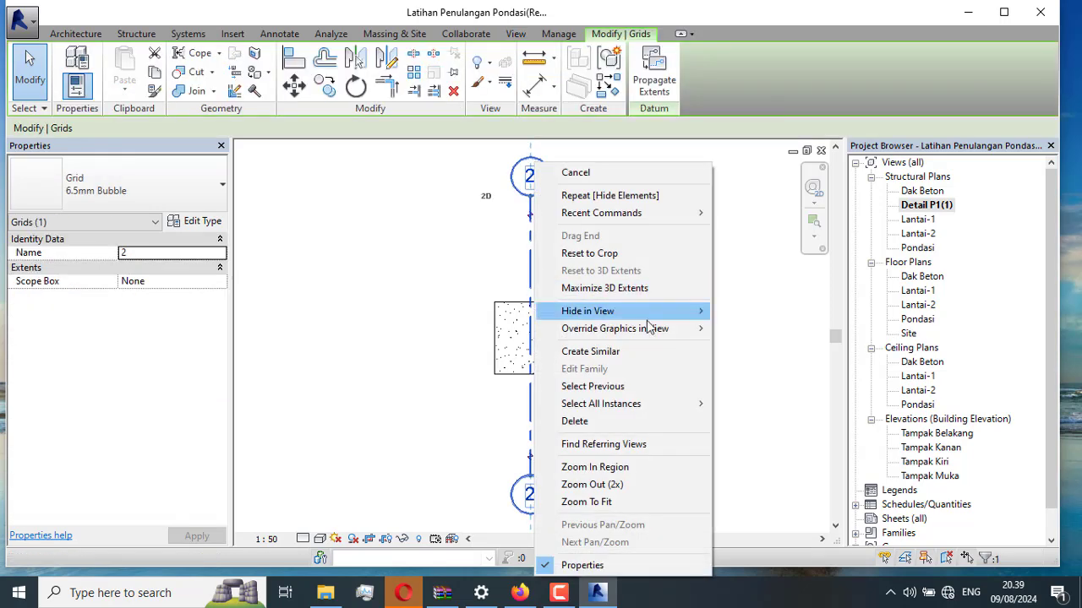
mouse_move(679, 320)
left_click(749, 311)
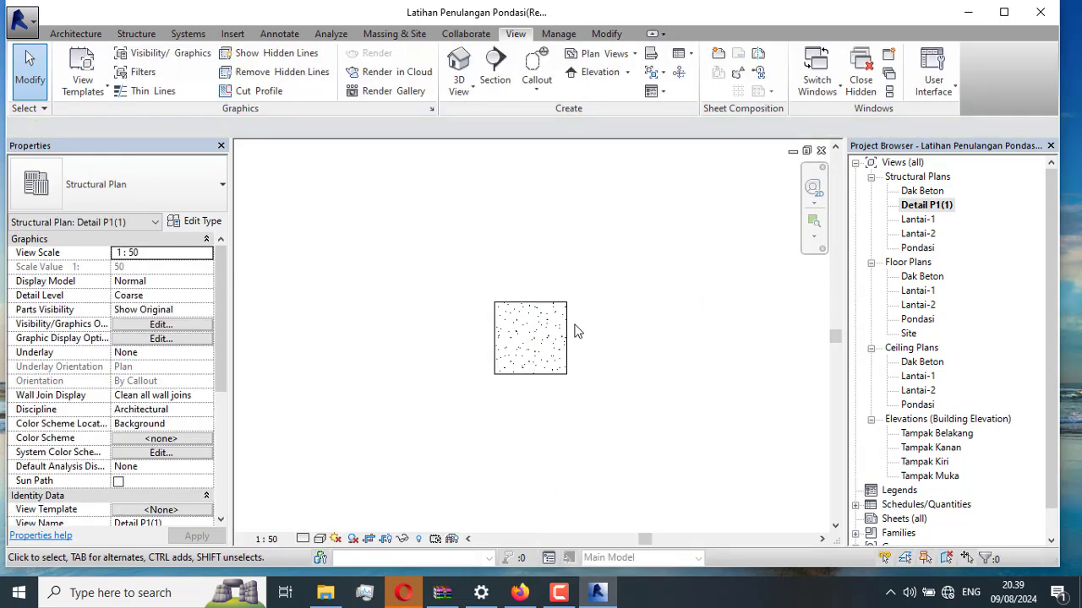
Return to the Pondasi structural plan and start placing a structural column.
double_click(929, 252)
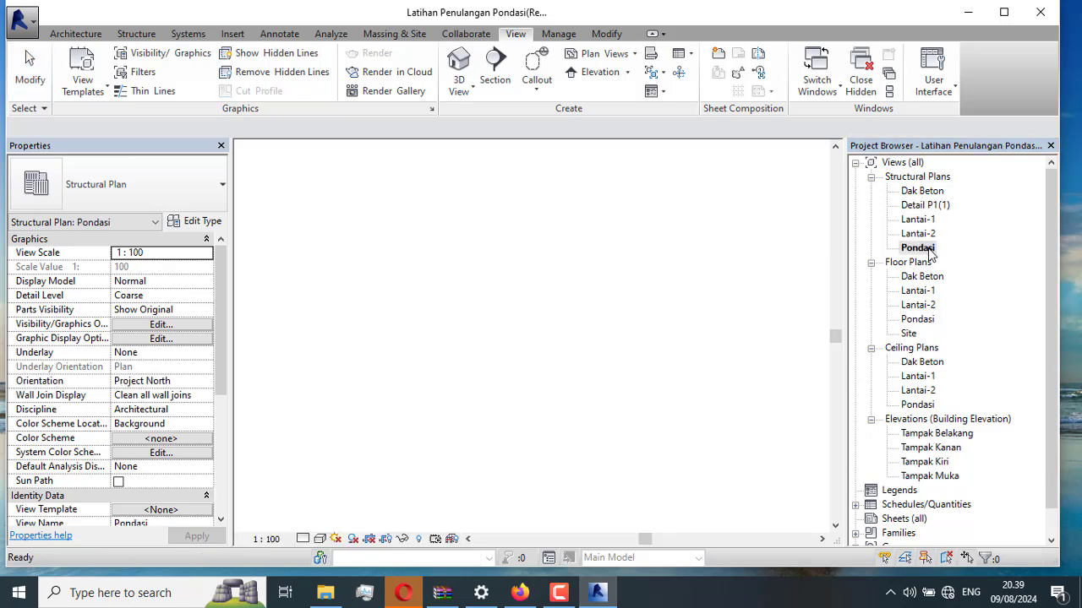
scroll(547, 326, "down", 2)
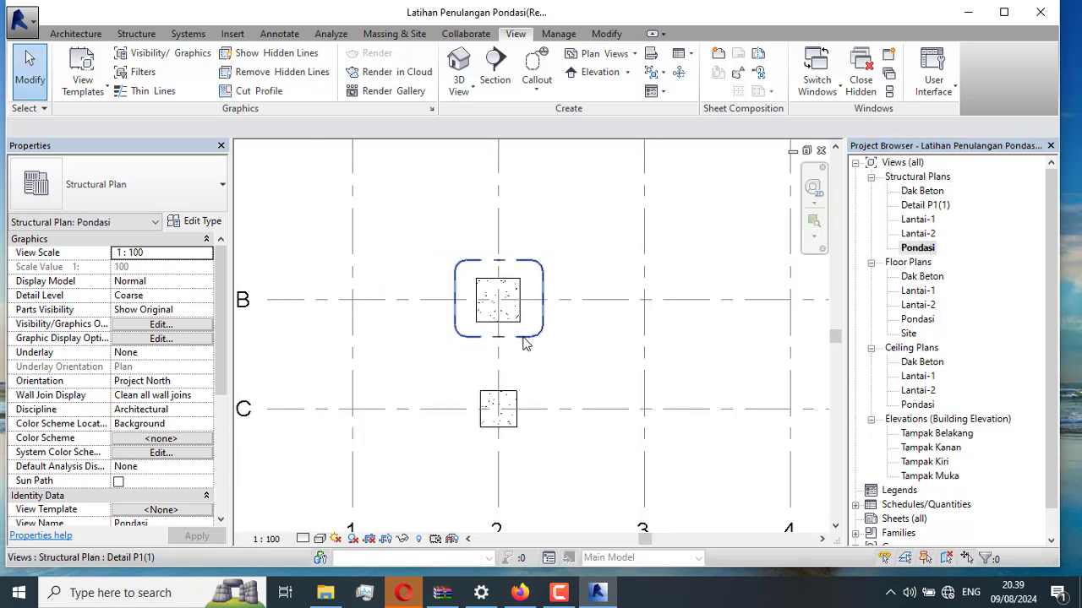
scroll(513, 319, "up", 2)
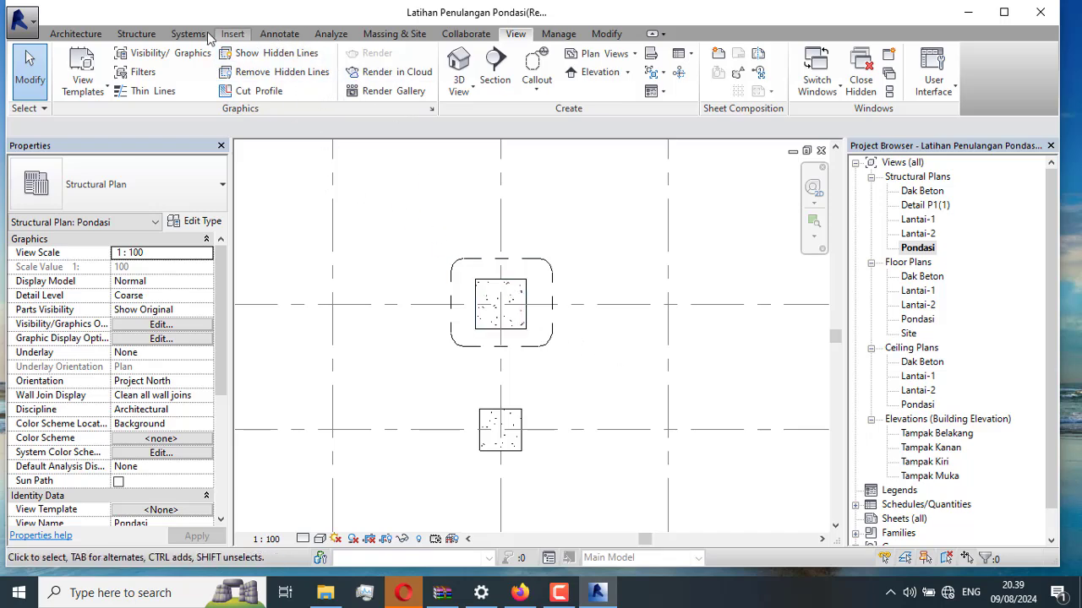
left_click(146, 35)
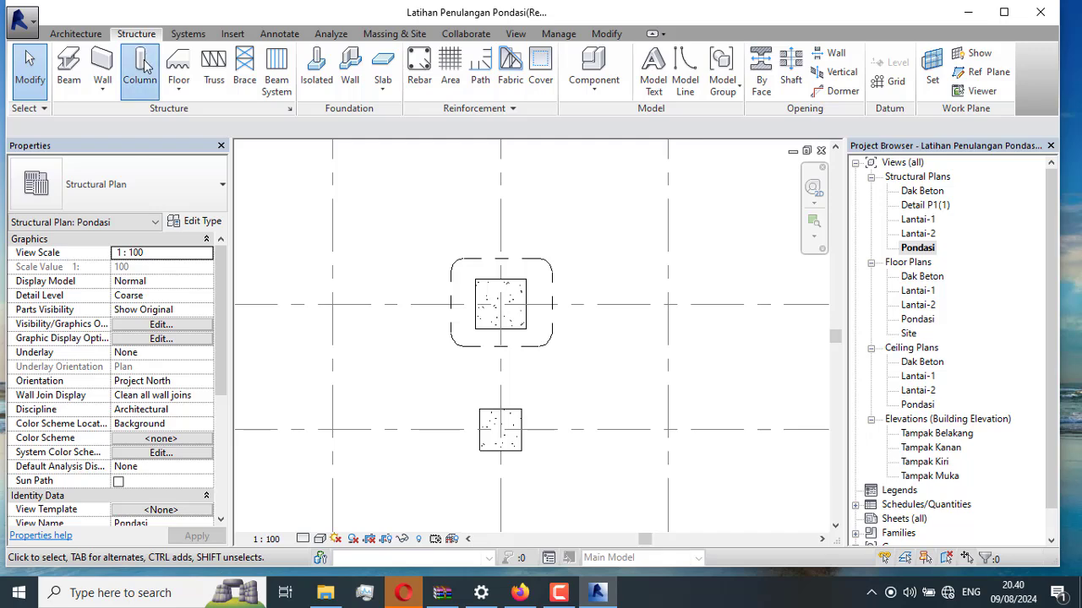
left_click(139, 67)
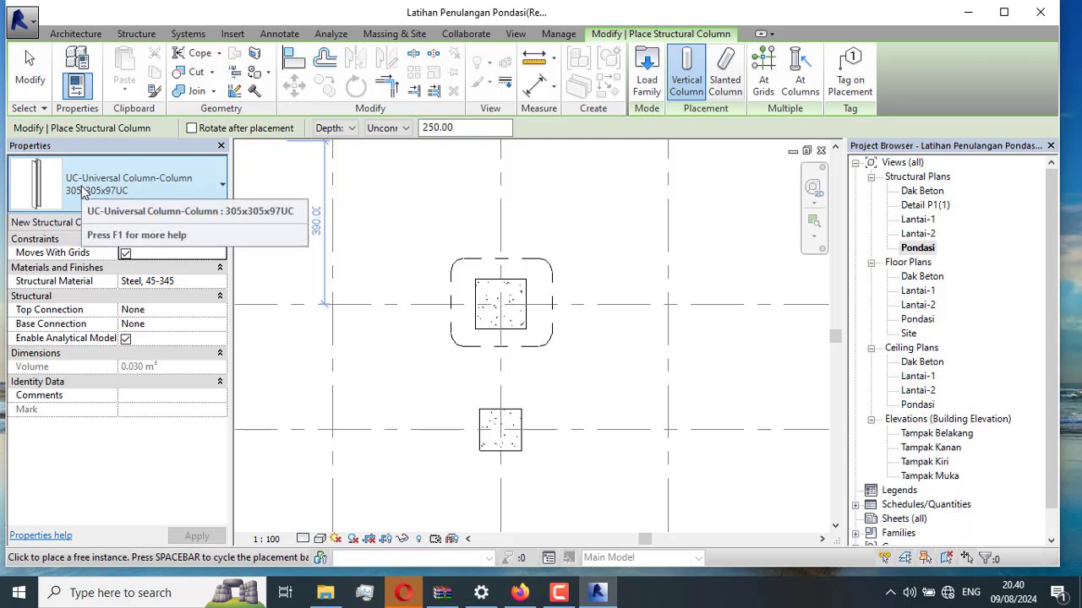
Load the M_Concrete-Square-Column family from the Concrete subfolder of Structural Columns in the US Metric library.
left_click(645, 74)
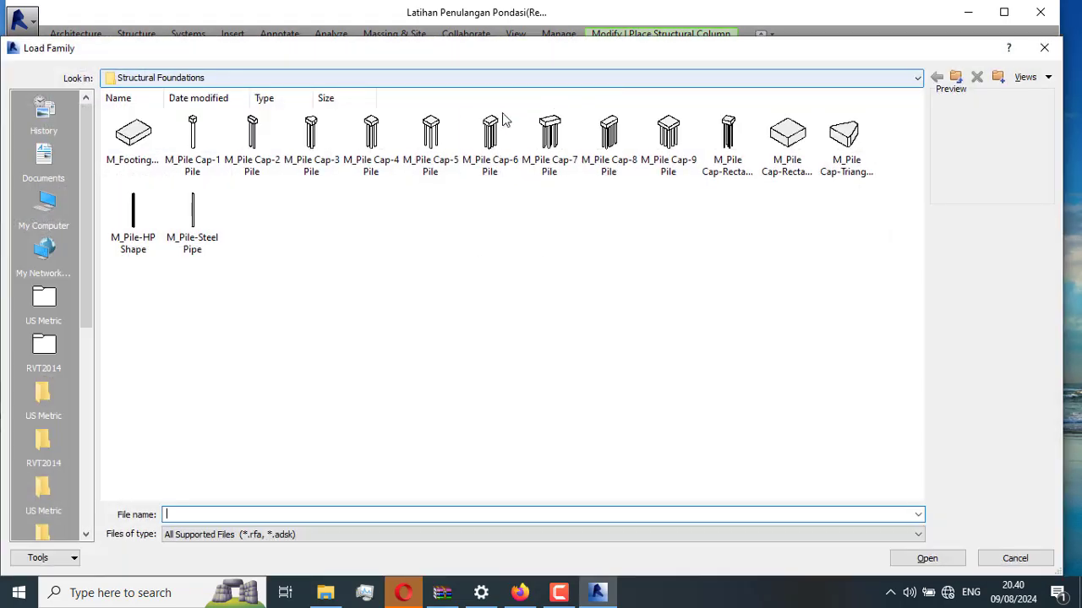
left_click(316, 77)
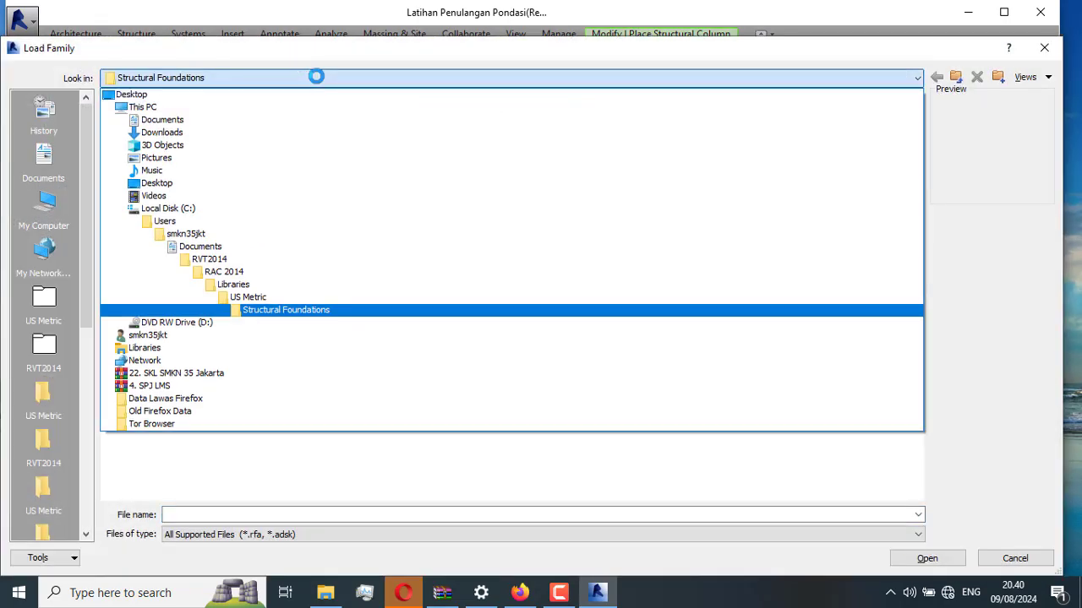
left_click(263, 296)
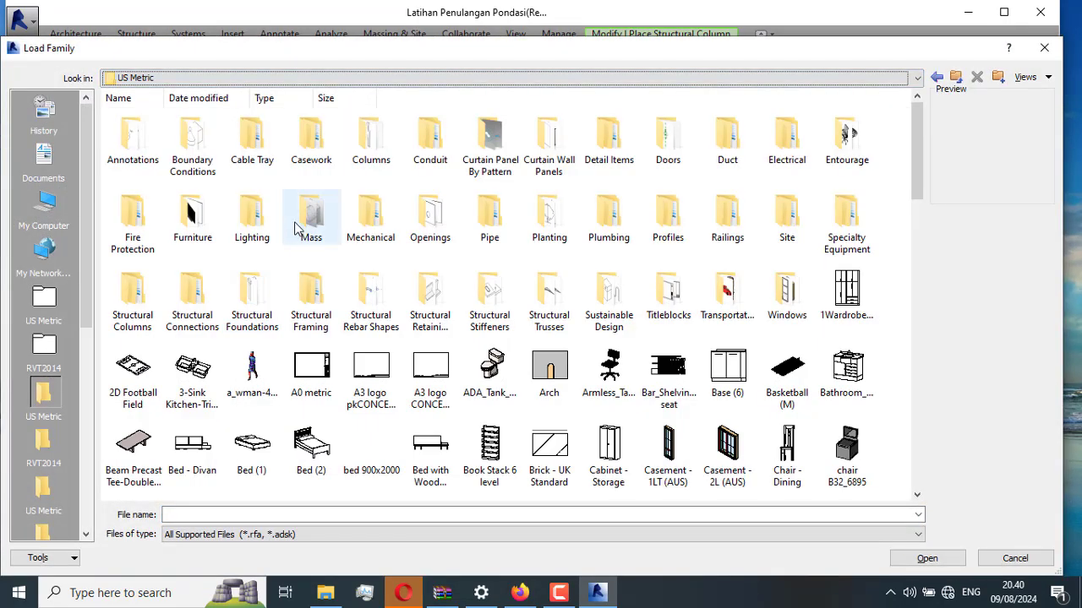
left_click(1035, 82)
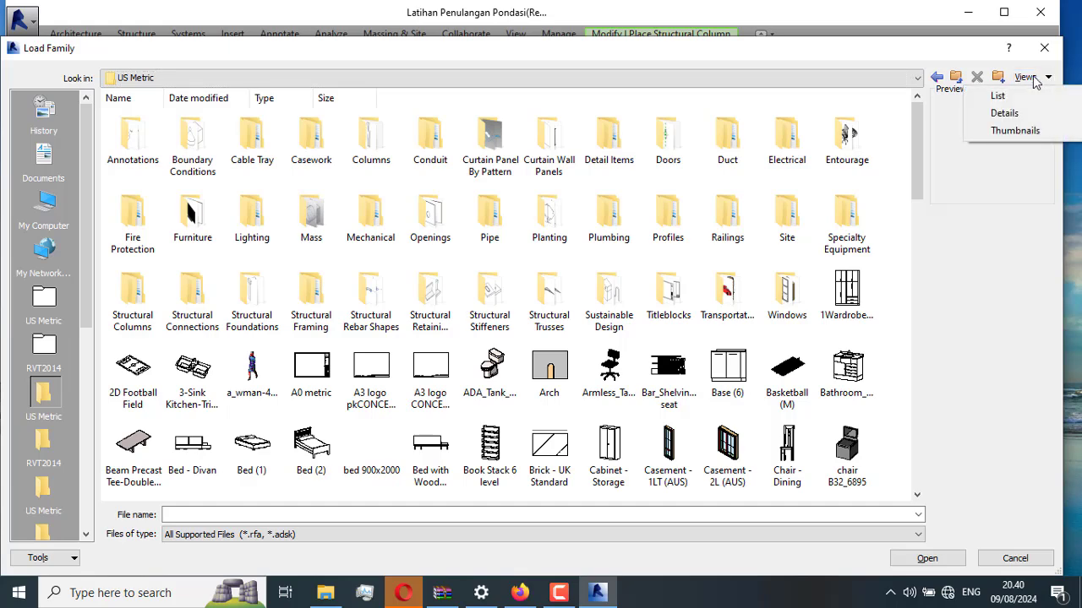
left_click(993, 94)
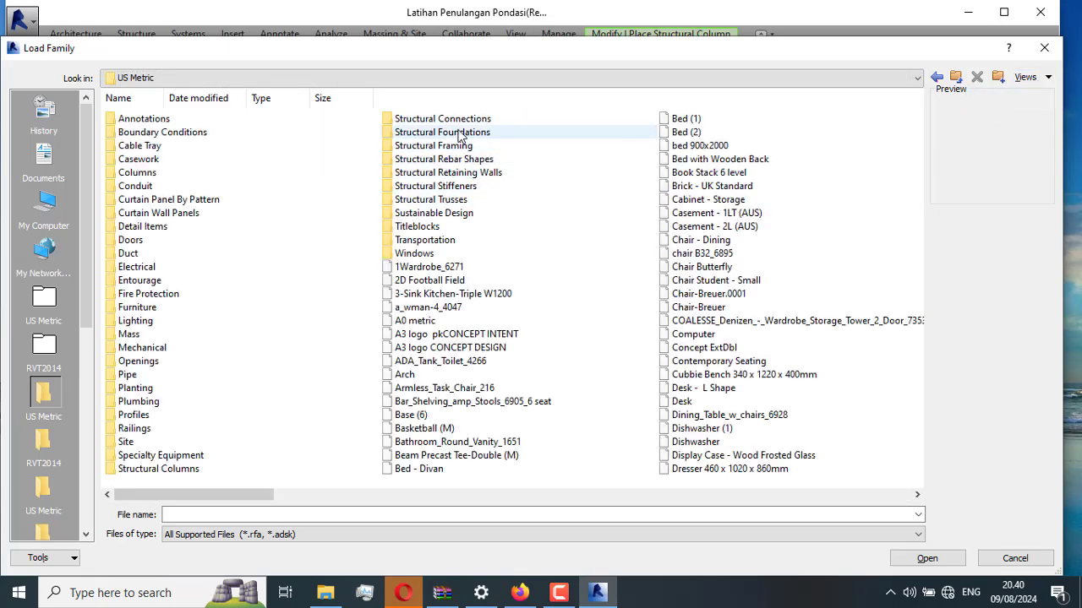
double_click(189, 470)
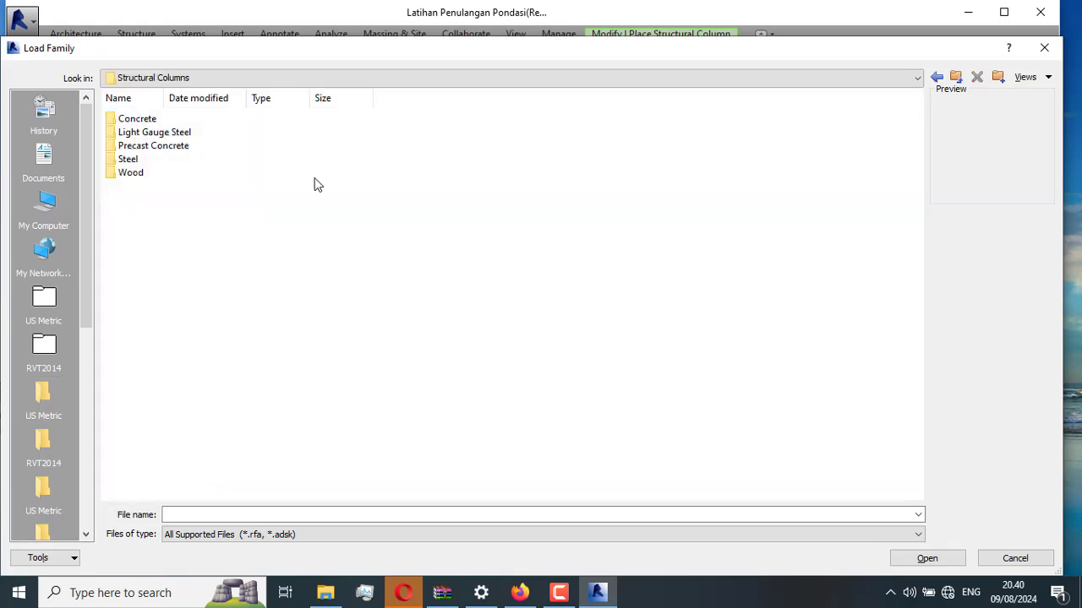
double_click(152, 120)
left_click(1042, 77)
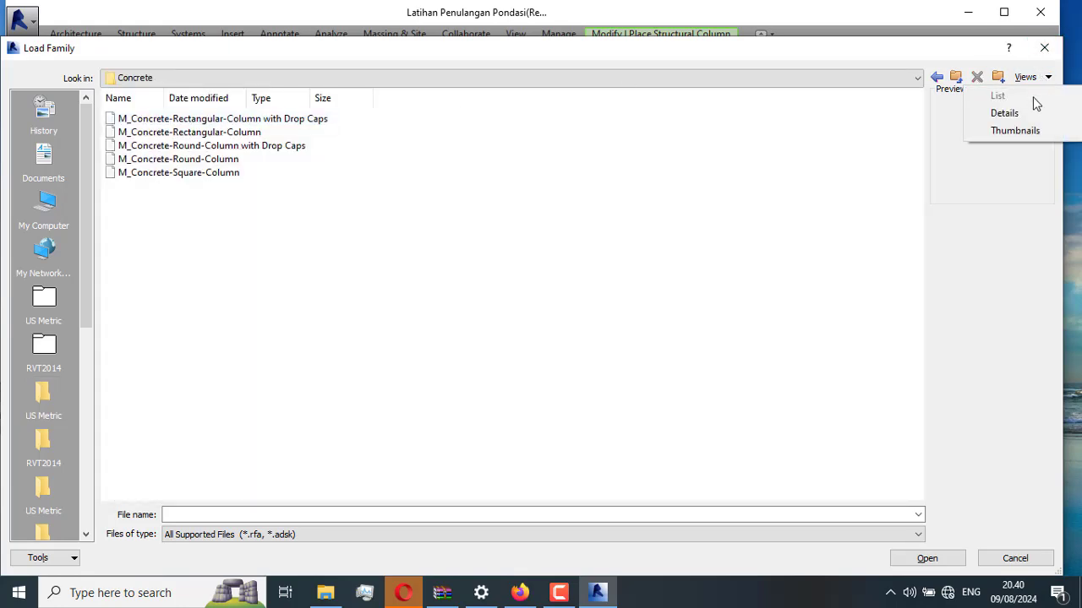
left_click(1008, 134)
left_click(371, 152)
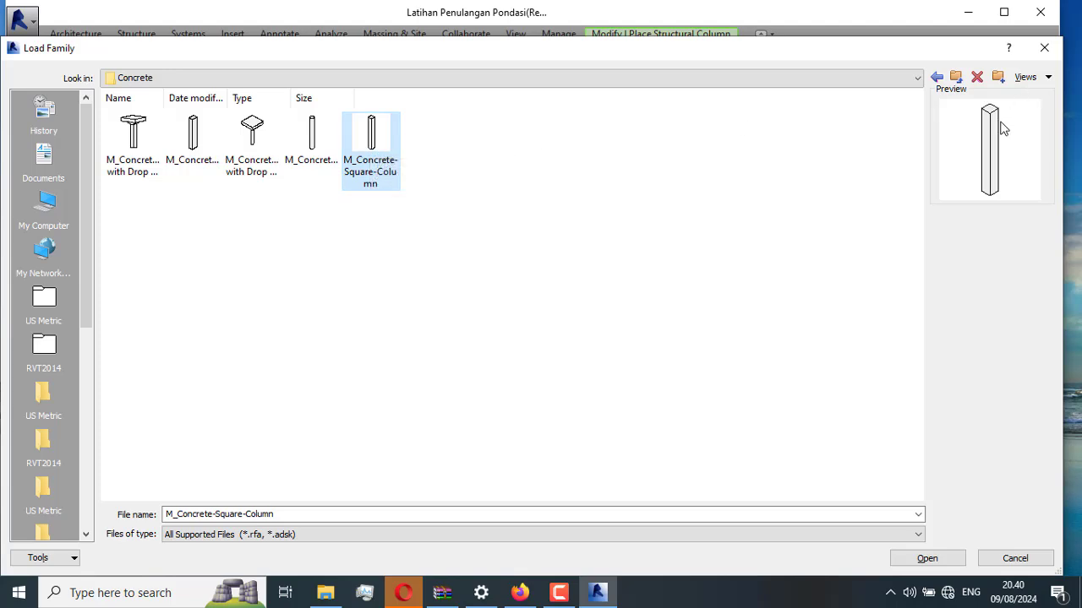
left_click(952, 562)
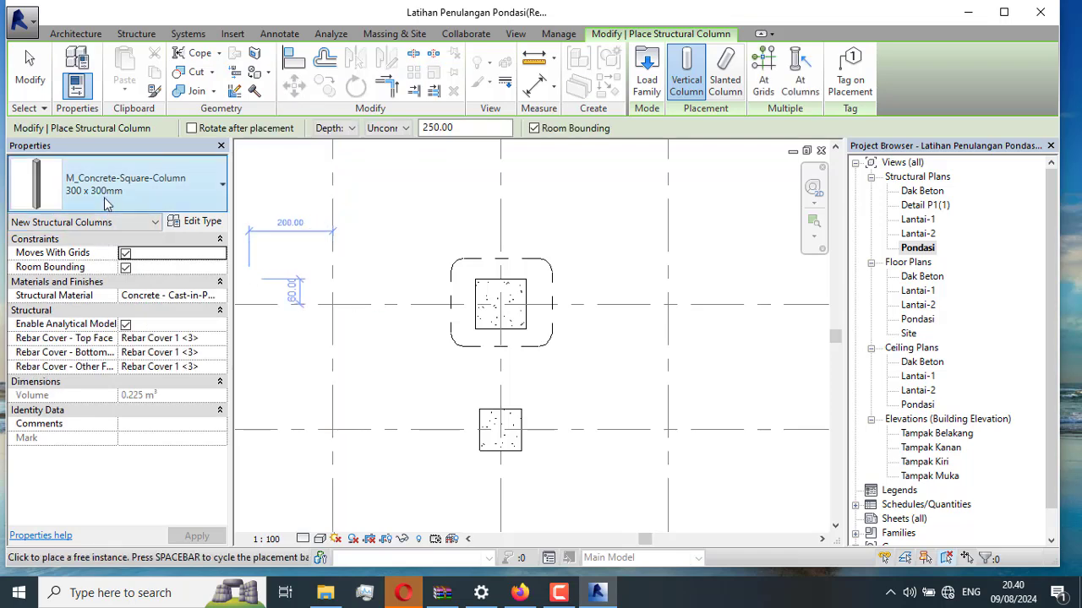
Set the 300 x 300mm square column to be placed by height up to level Lantai-1.
left_click(347, 129)
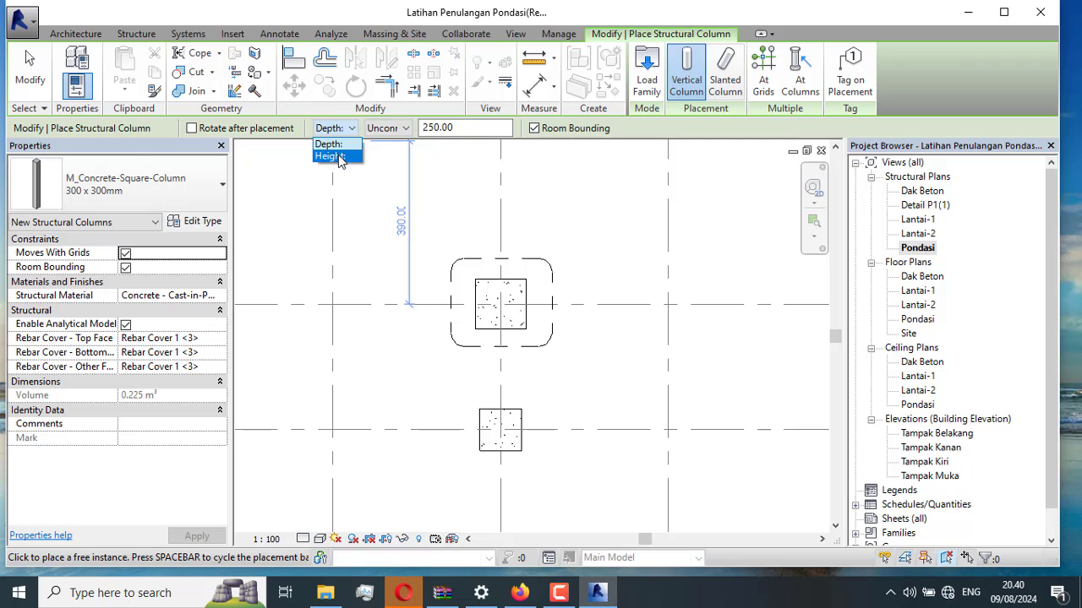
left_click(330, 156)
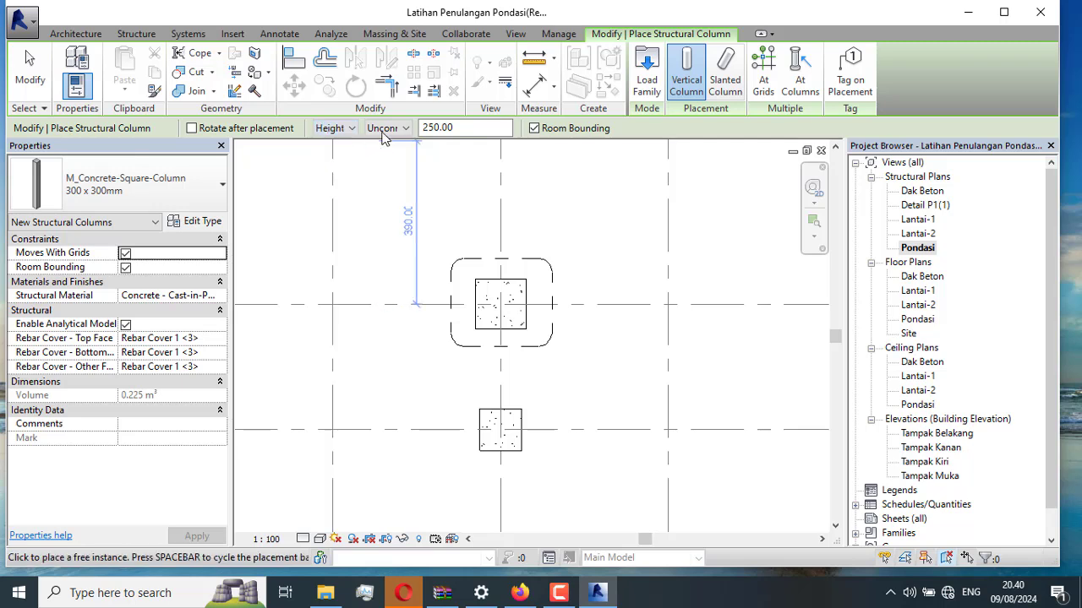
left_click(387, 129)
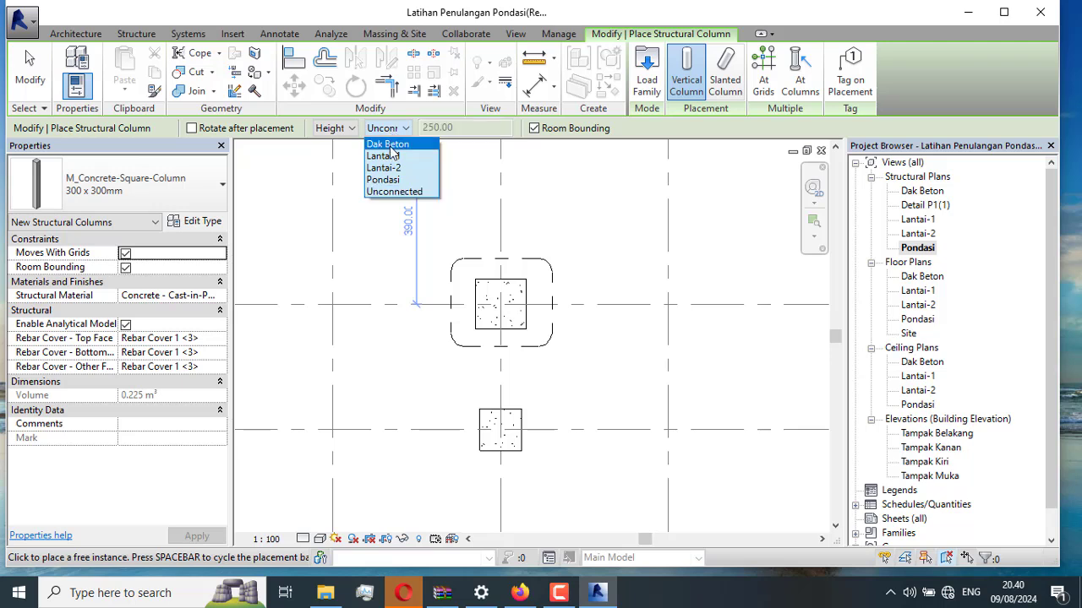
left_click(391, 157)
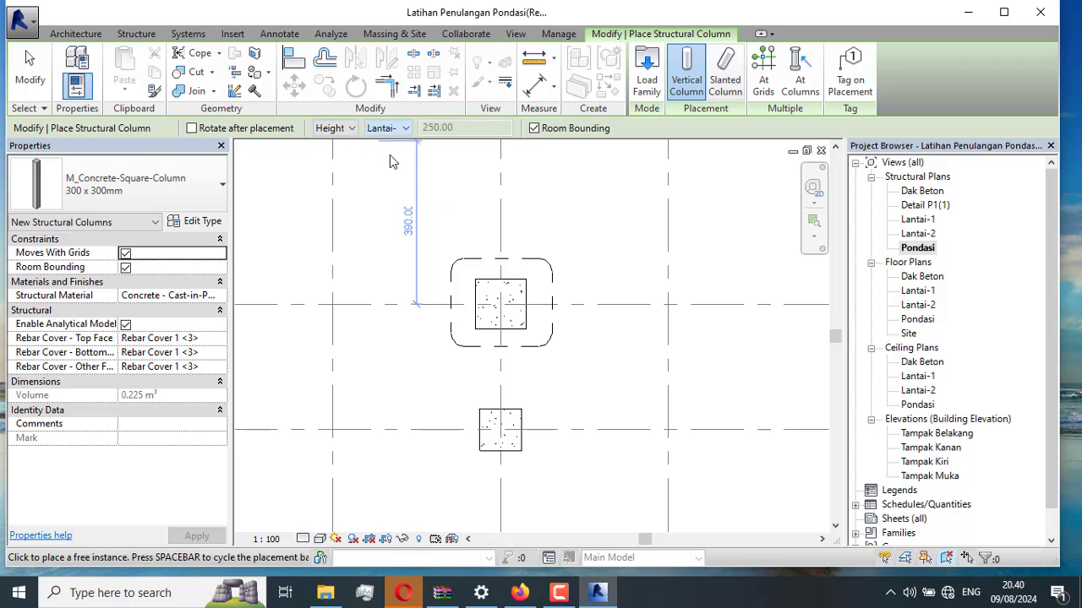
Place the square column on both pile caps, at grid intersections B-2 and C-2.
scroll(500, 304, "up", 3)
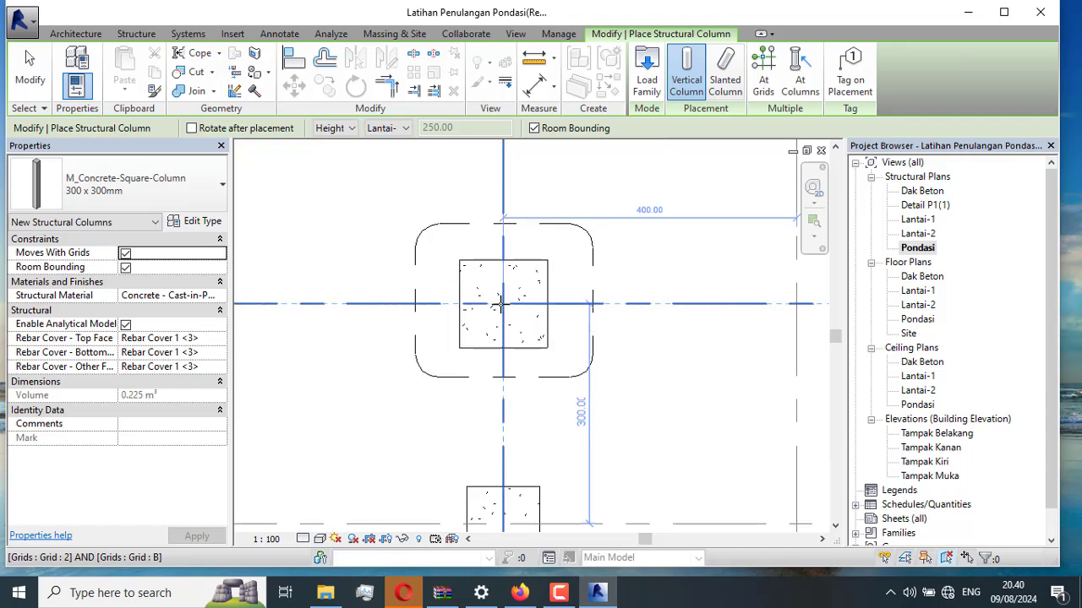
left_click(504, 304)
scroll(499, 273, "down", 5)
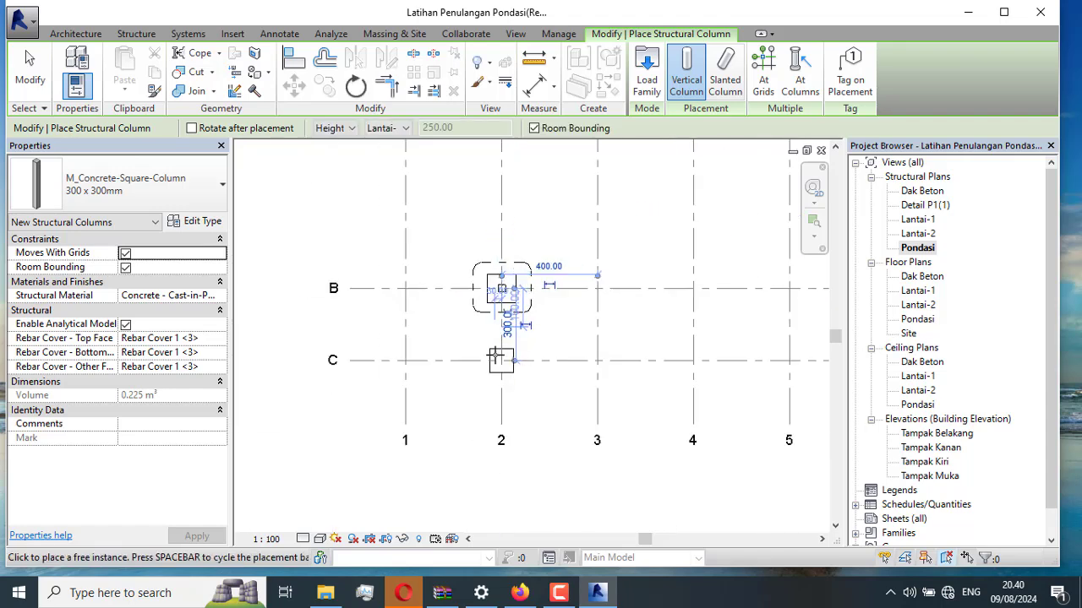
scroll(495, 358, "up", 3)
scroll(495, 359, "up", 2)
left_click(516, 366)
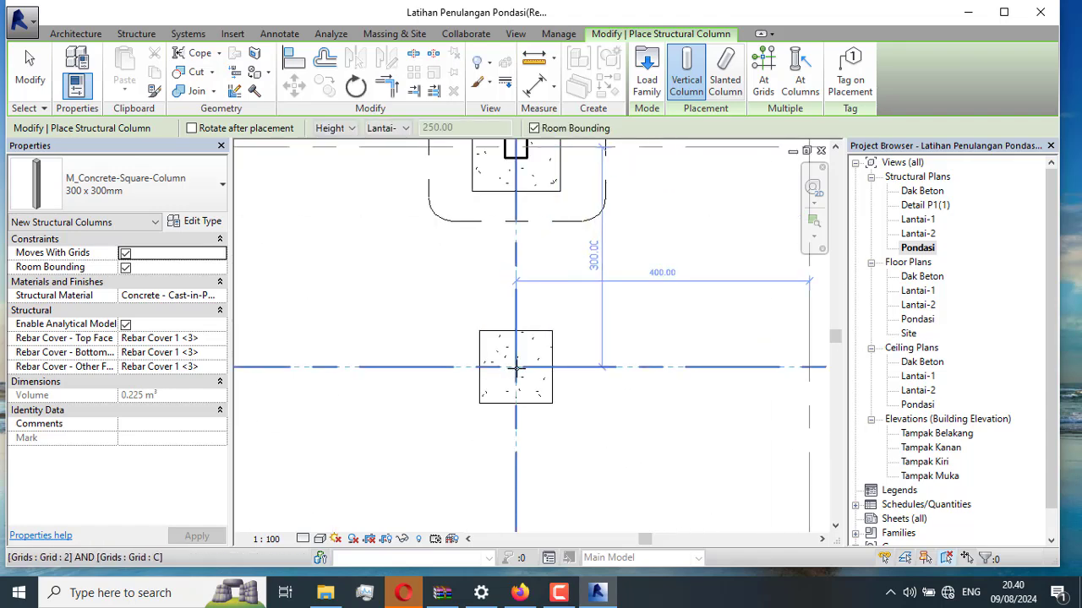
scroll(515, 366, "down", 4)
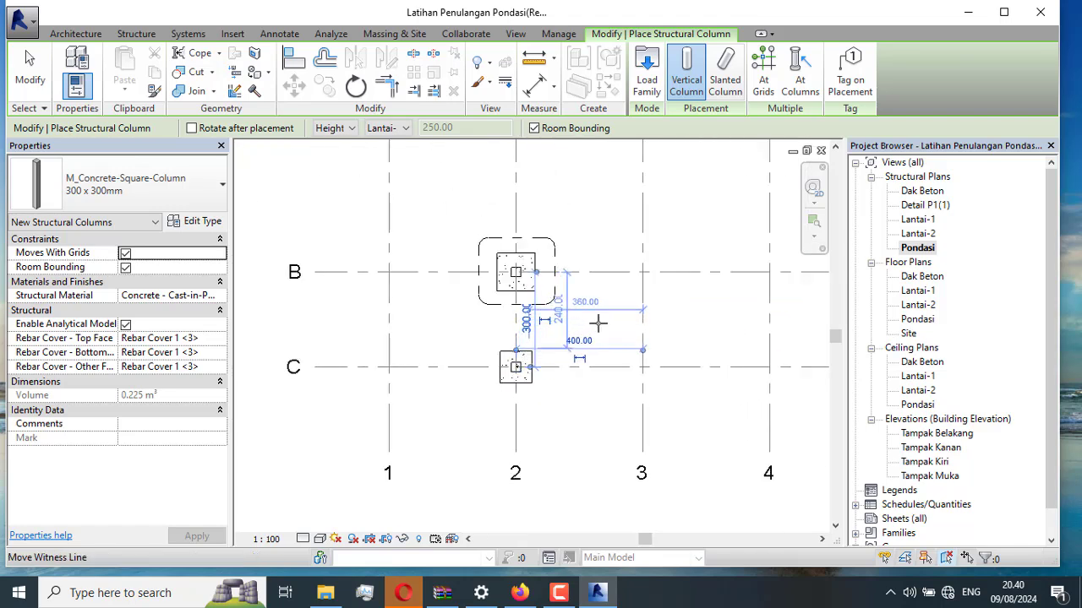
Open the Detail P1(1) structural plan view and frame the pile cap with its column.
double_click(926, 205)
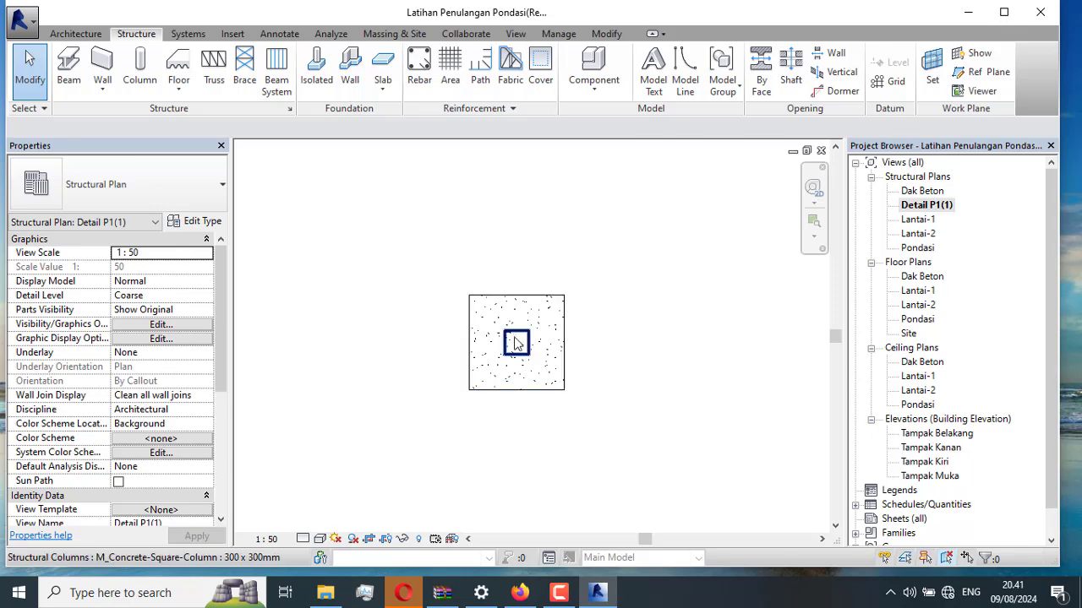
scroll(505, 341, "up", 3)
scroll(414, 288, "down", 2)
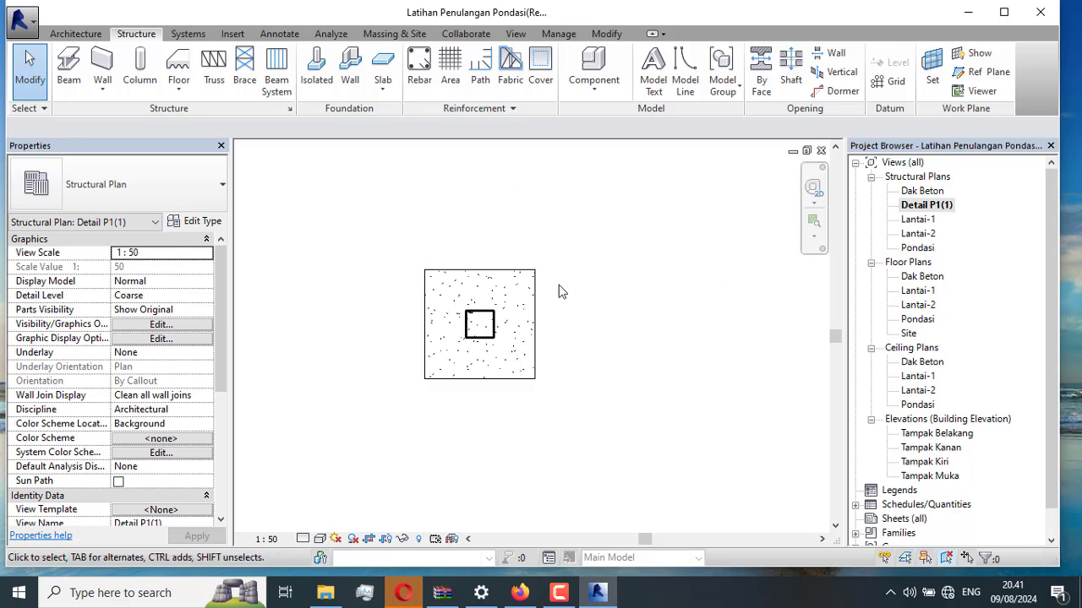
scroll(468, 316, "up", 2)
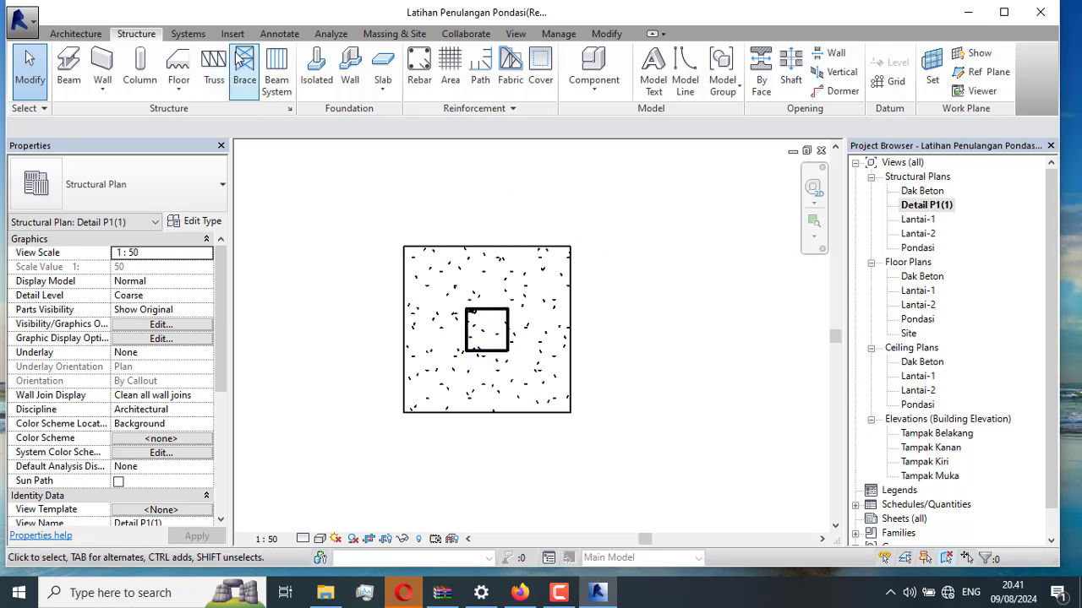
Add aligned dimensions for the pile cap's width below it and its depth along its right side.
left_click(275, 35)
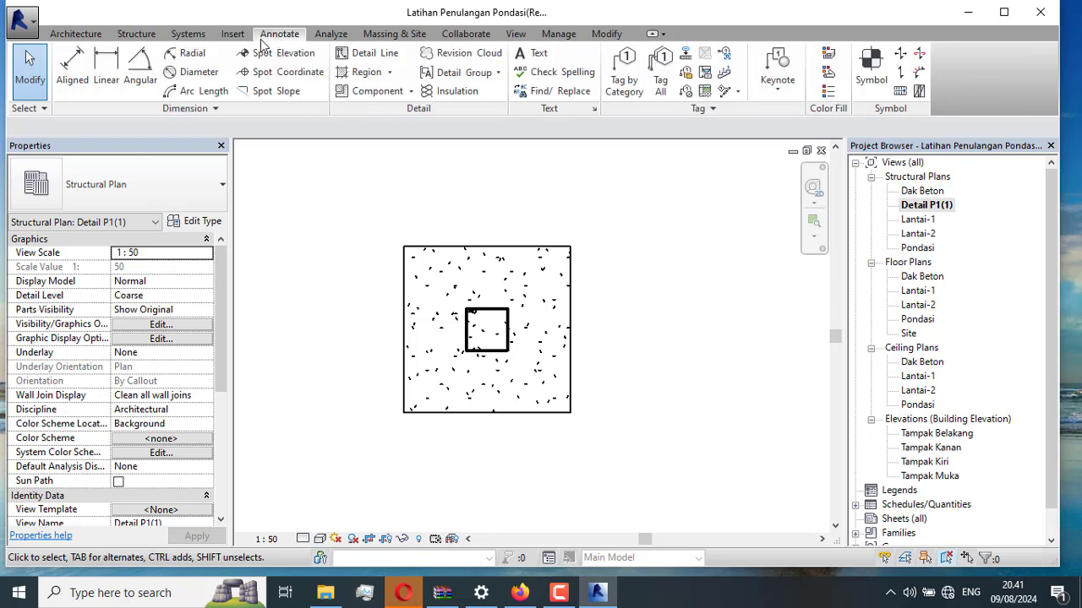
left_click(69, 65)
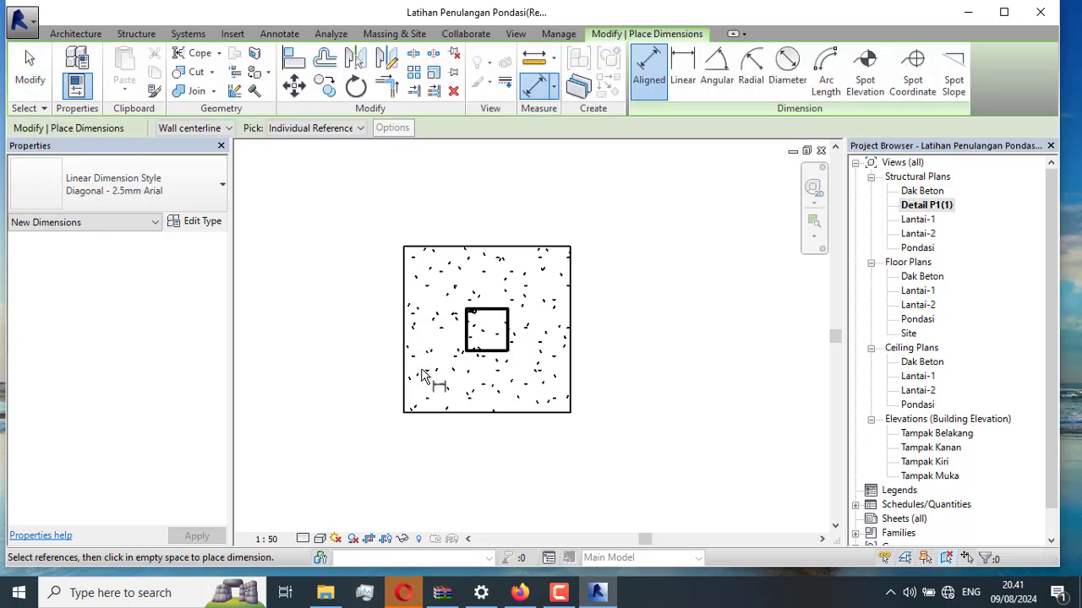
left_click(406, 411)
left_click(572, 410)
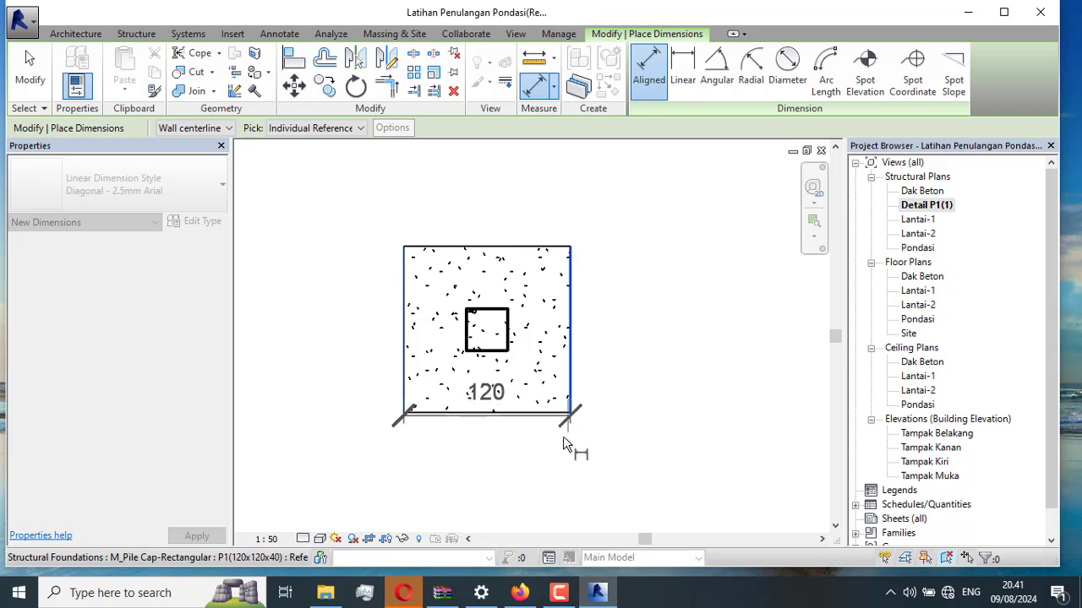
left_click(565, 477)
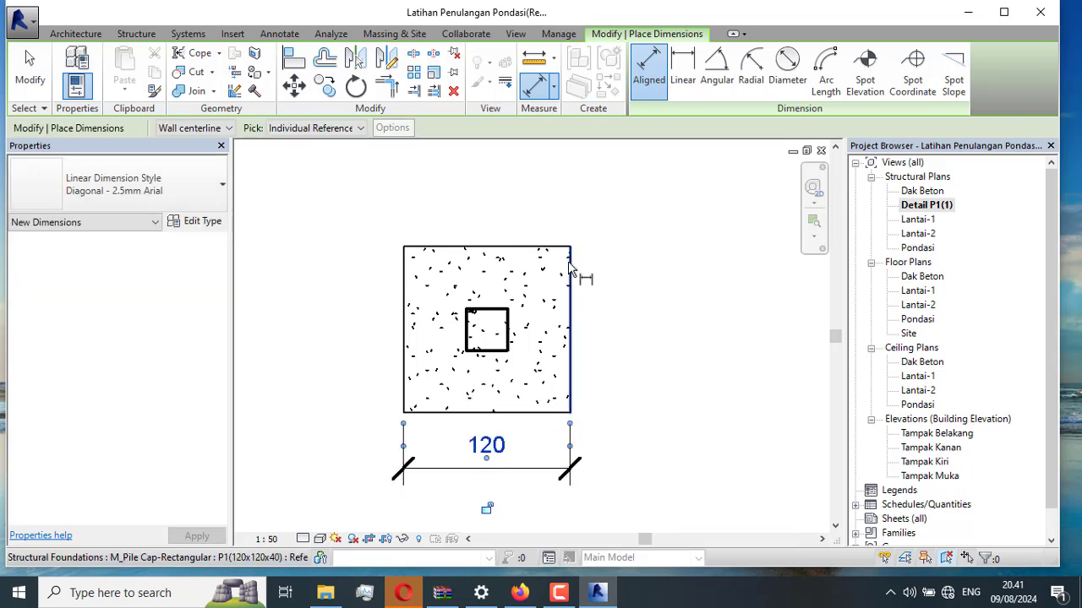
left_click(540, 405)
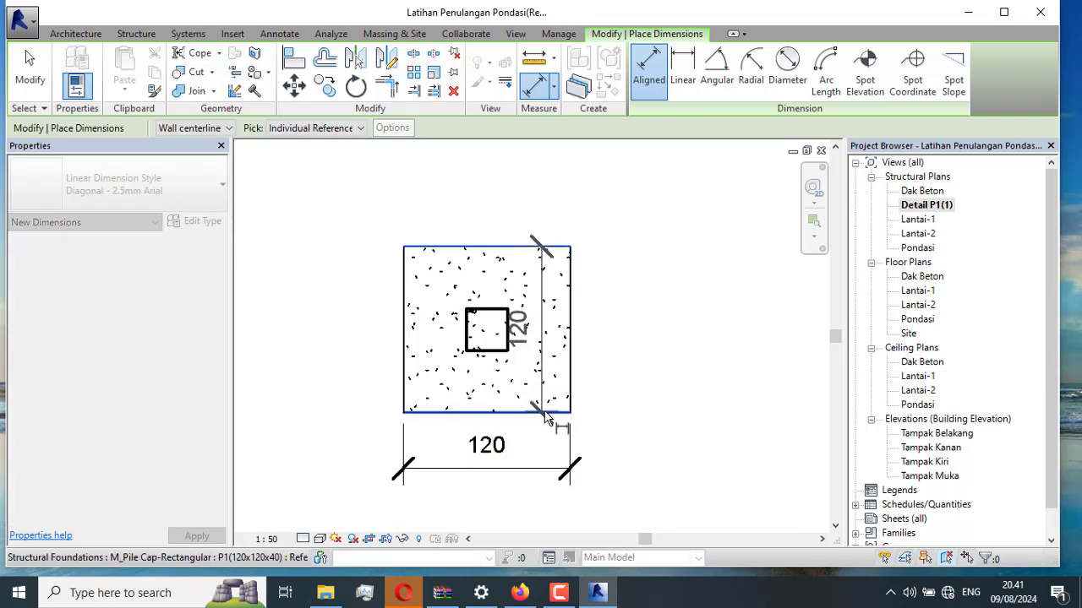
left_click(627, 414)
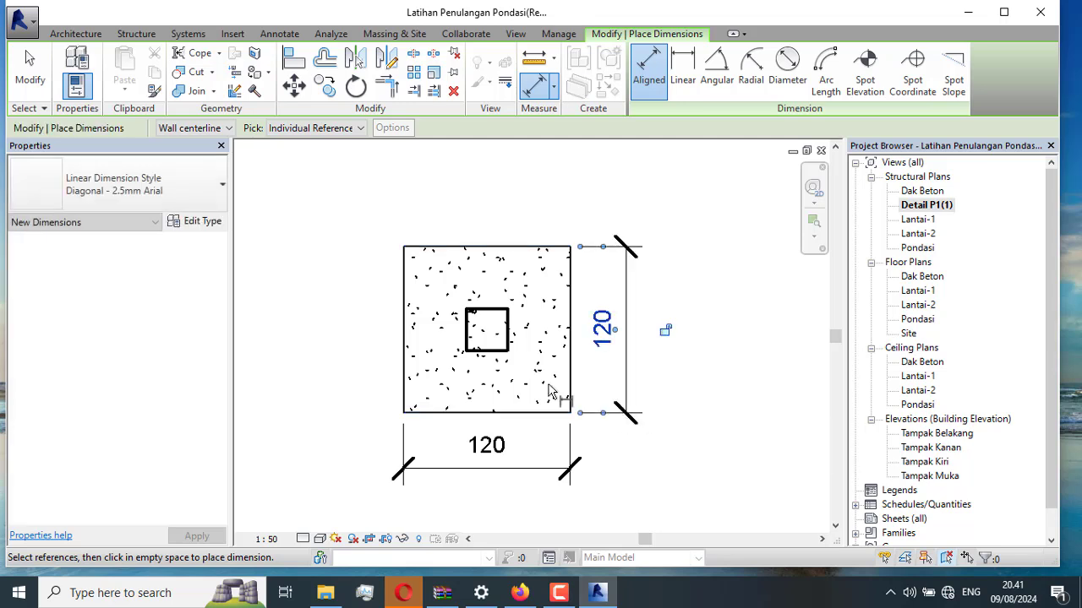
Add aligned dimensions for the column's width above the pile cap and its depth on the cap's left side.
left_click(466, 322)
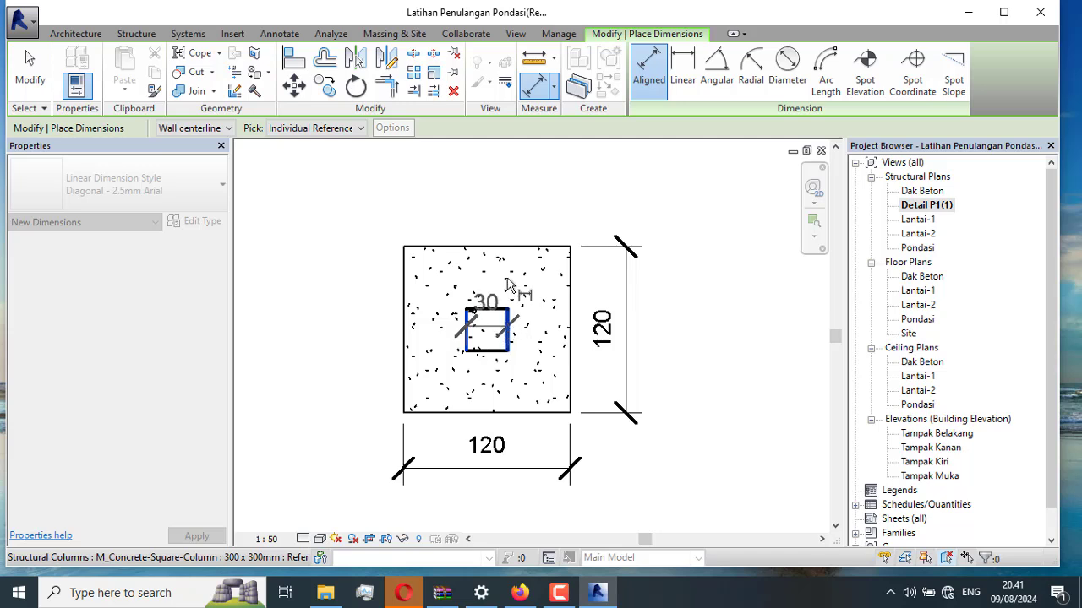
left_click(501, 202)
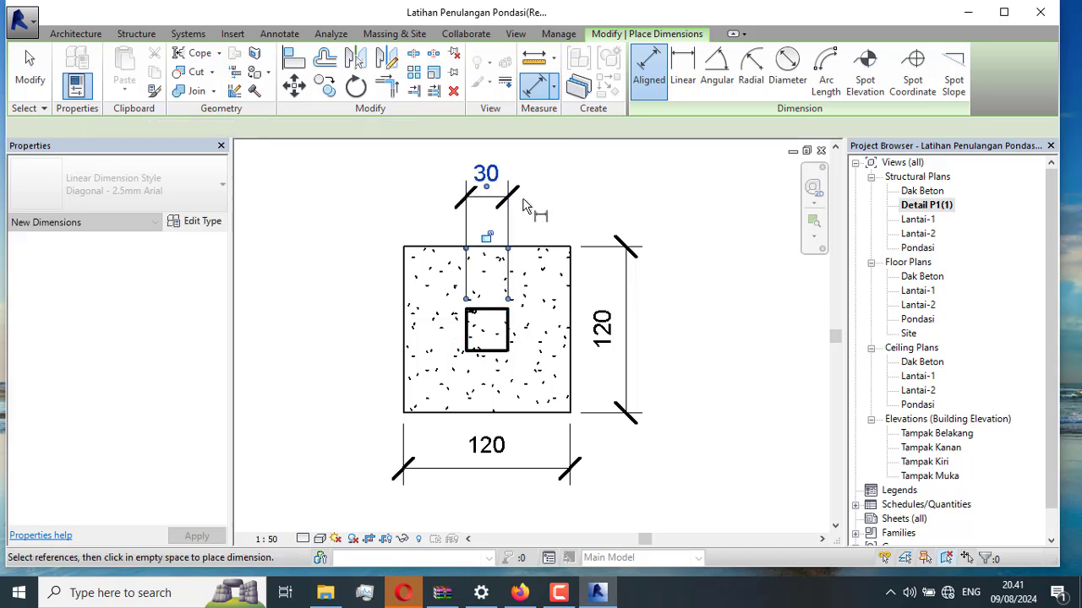
left_click(490, 313)
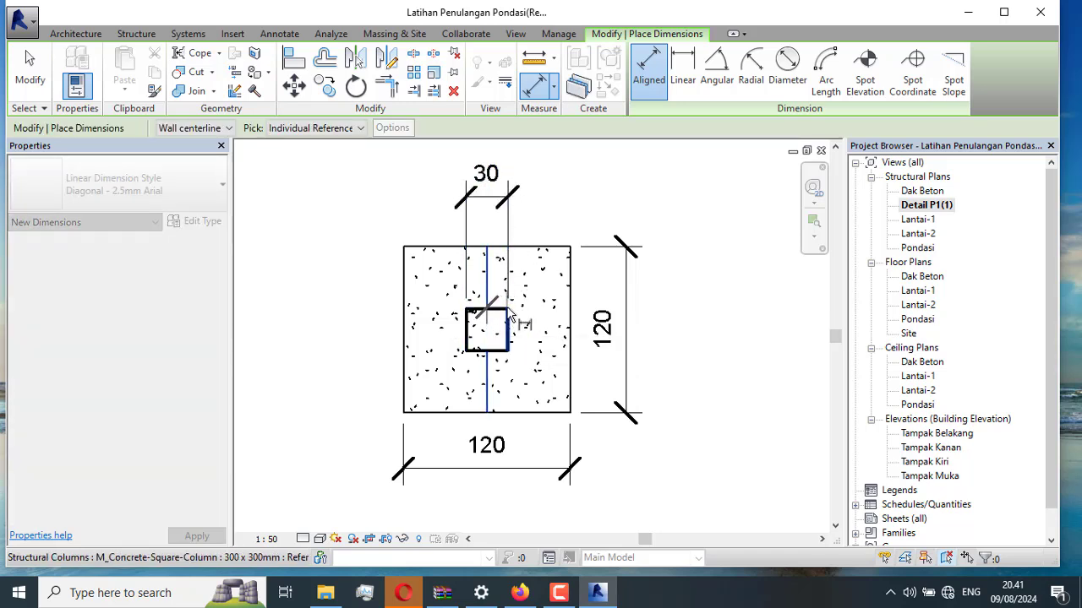
key("Escape")
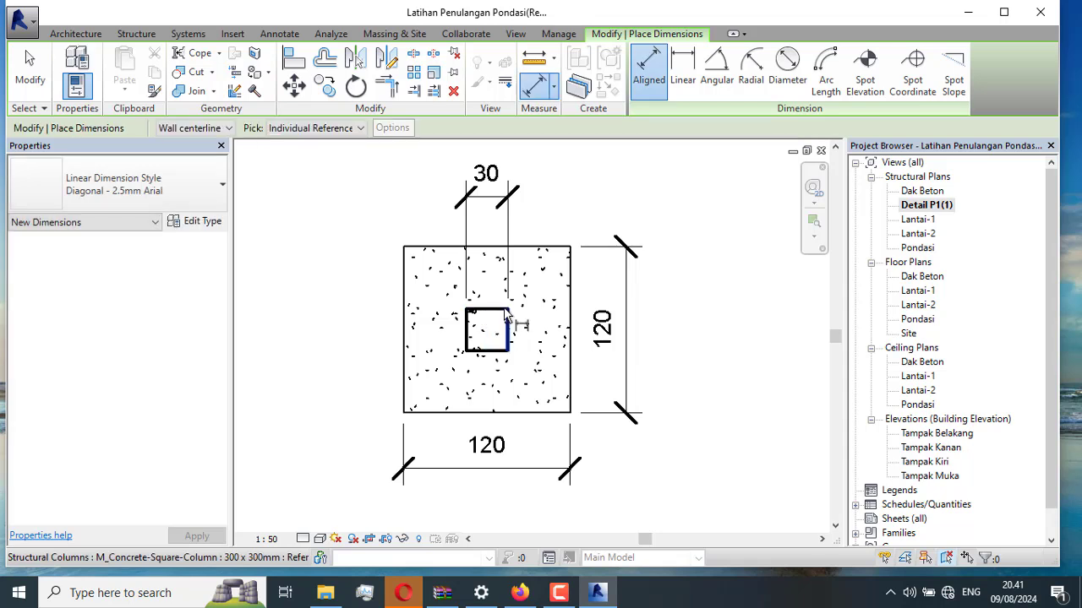
left_click(498, 311)
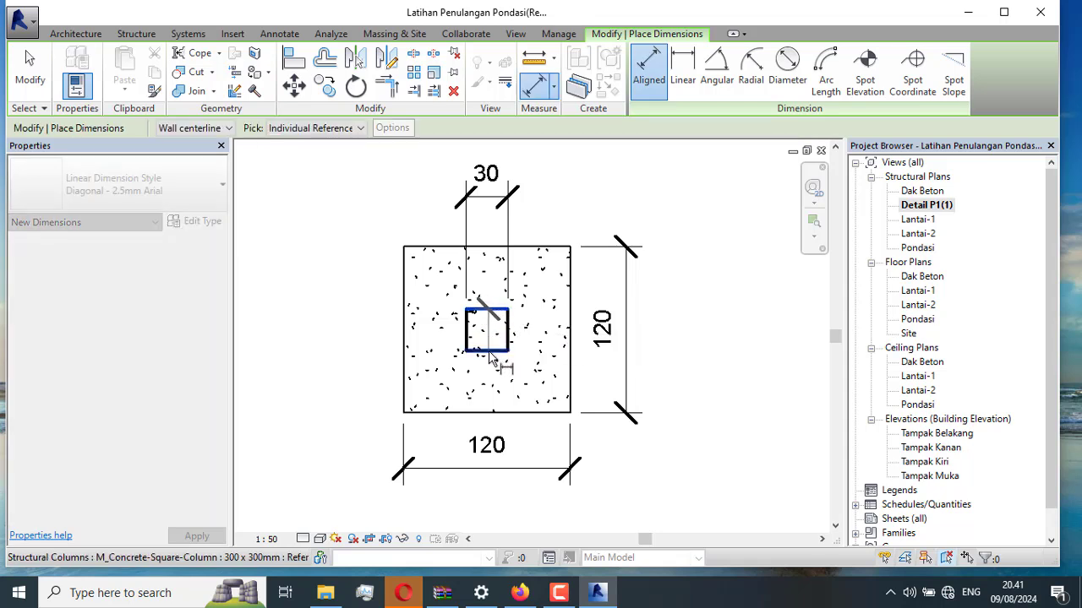
left_click(495, 350)
left_click(360, 358)
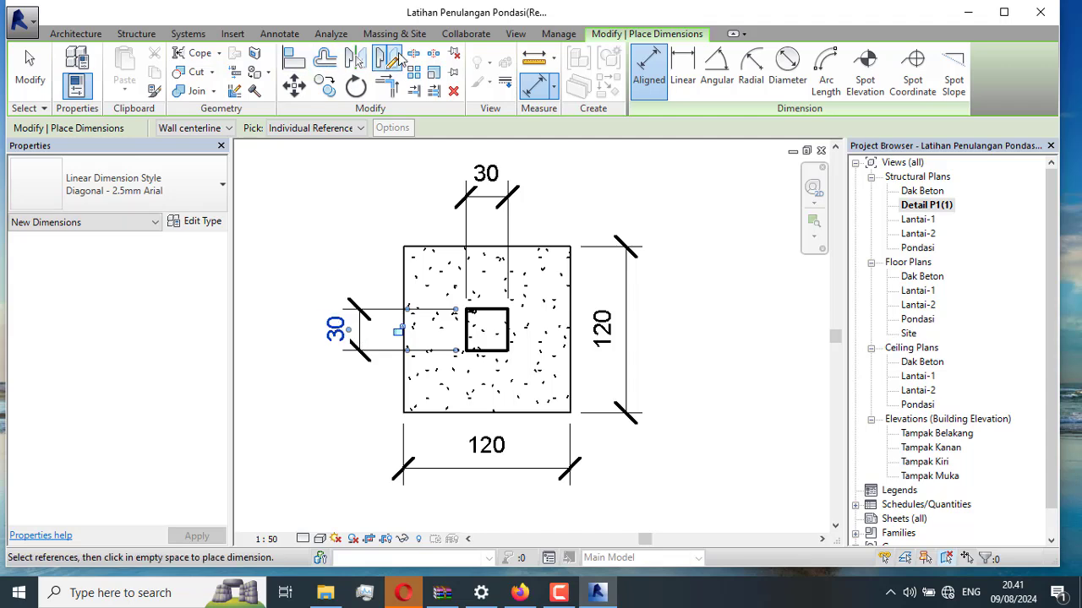
Turn on Thin Lines display and end the dimension command.
left_click(515, 34)
left_click(153, 91)
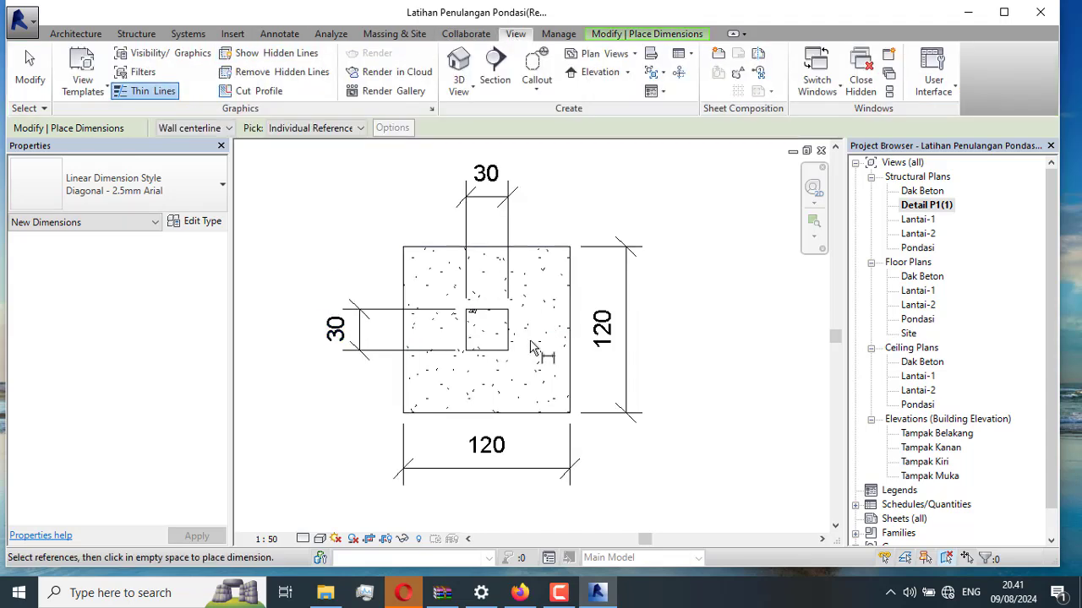
scroll(532, 347, "up", 2)
key("Escape")
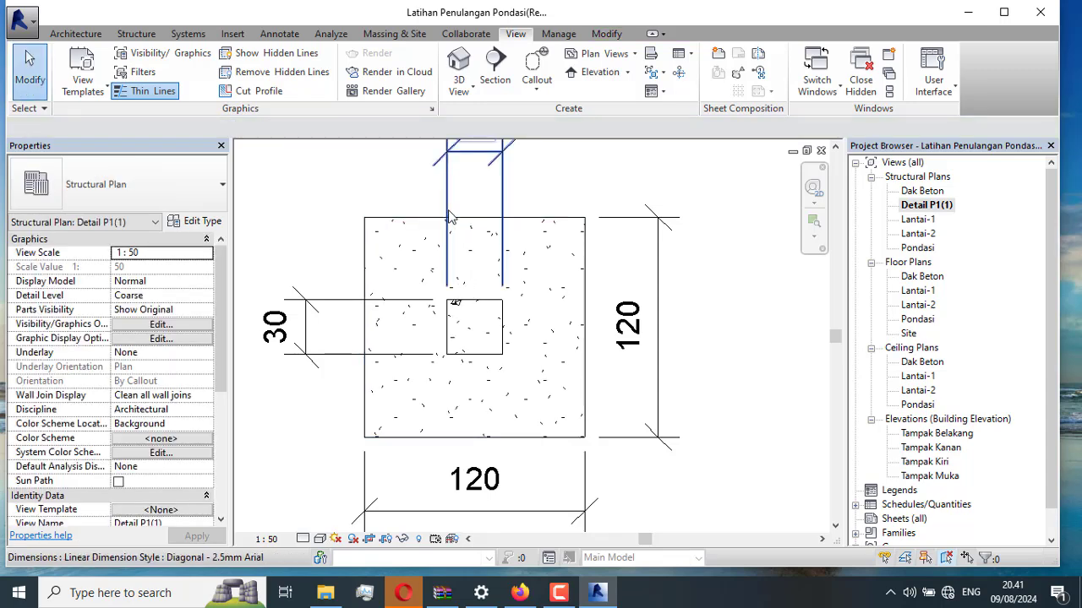
Shorten the witness lines of both column dimensions so they end outside the pile cap outline.
left_click(449, 218)
left_click_drag(447, 289, 476, 203)
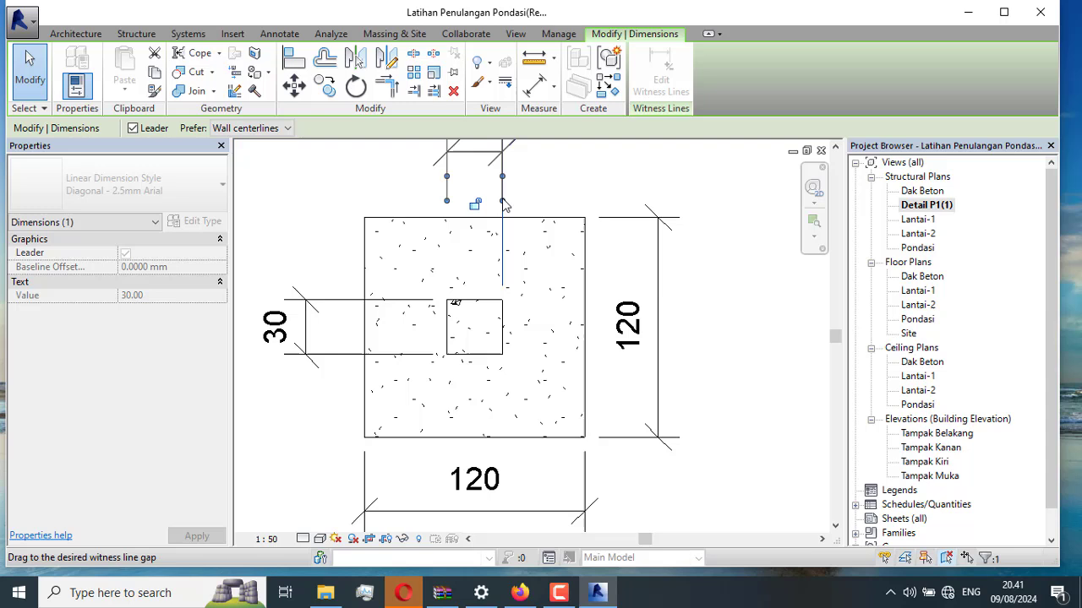
left_click(397, 308)
left_click_drag(436, 309, 330, 308)
left_click_drag(436, 358, 348, 355)
Set the tick mark of the Diagonal - 2.5mm Arial dimension type to Arrow 30 Degree.
left_click(201, 222)
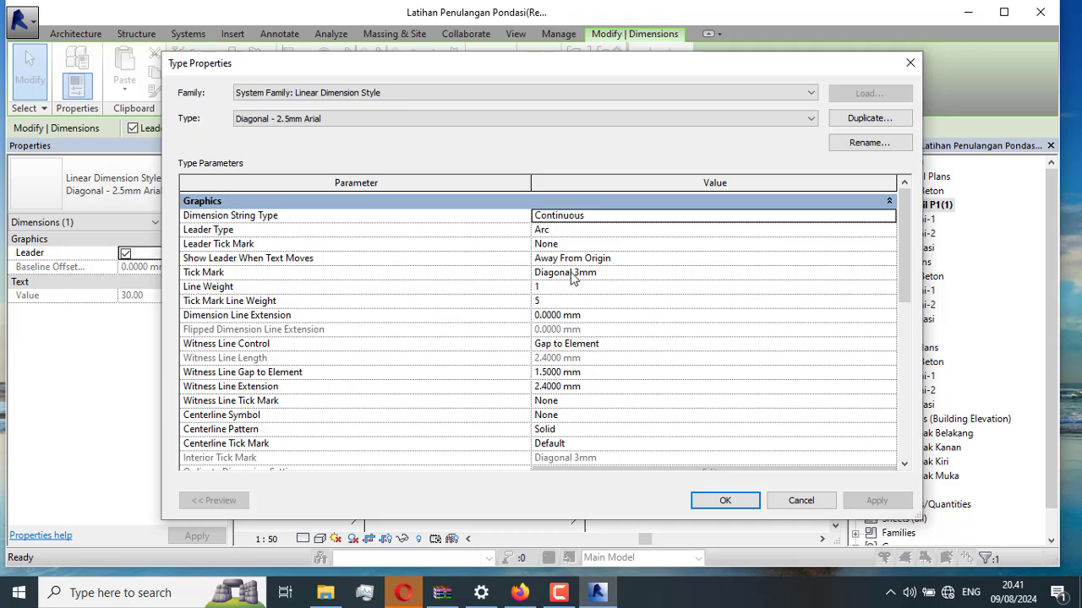
left_click(890, 273)
left_click(890, 274)
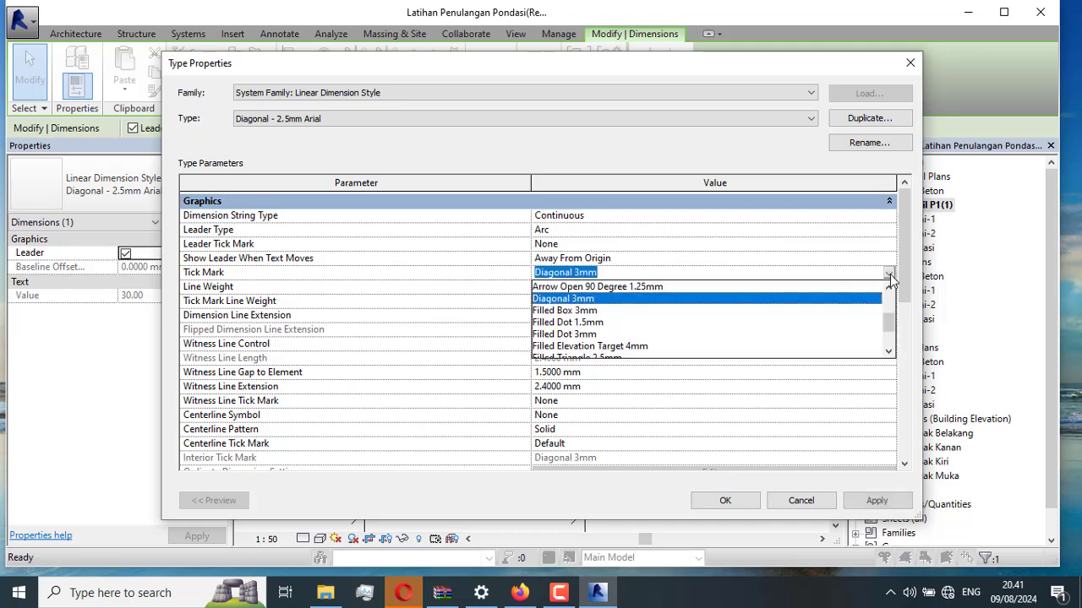
scroll(630, 303, "up", 2)
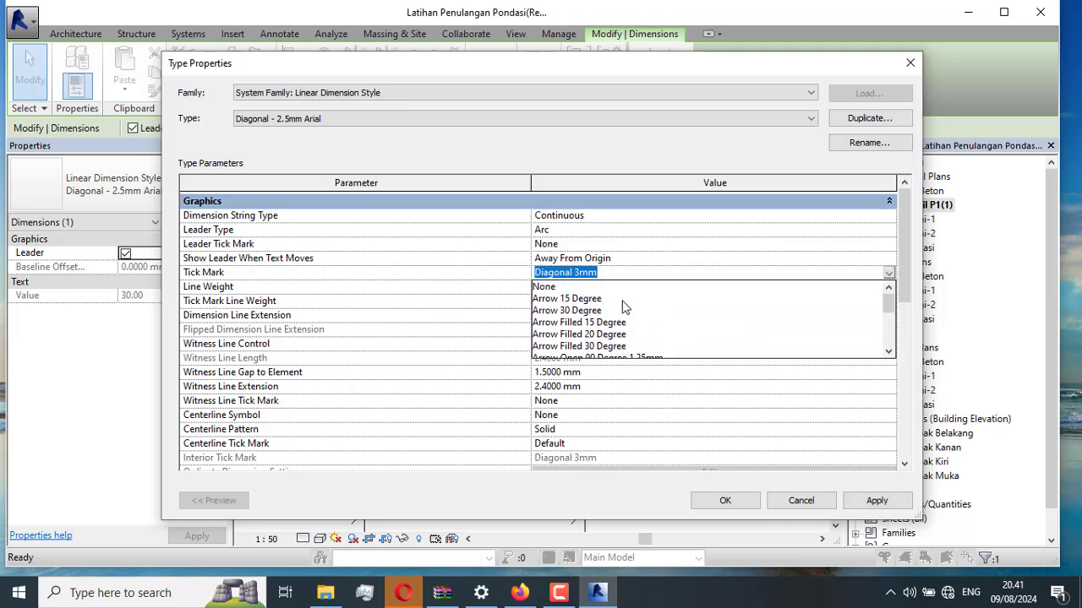
left_click(568, 310)
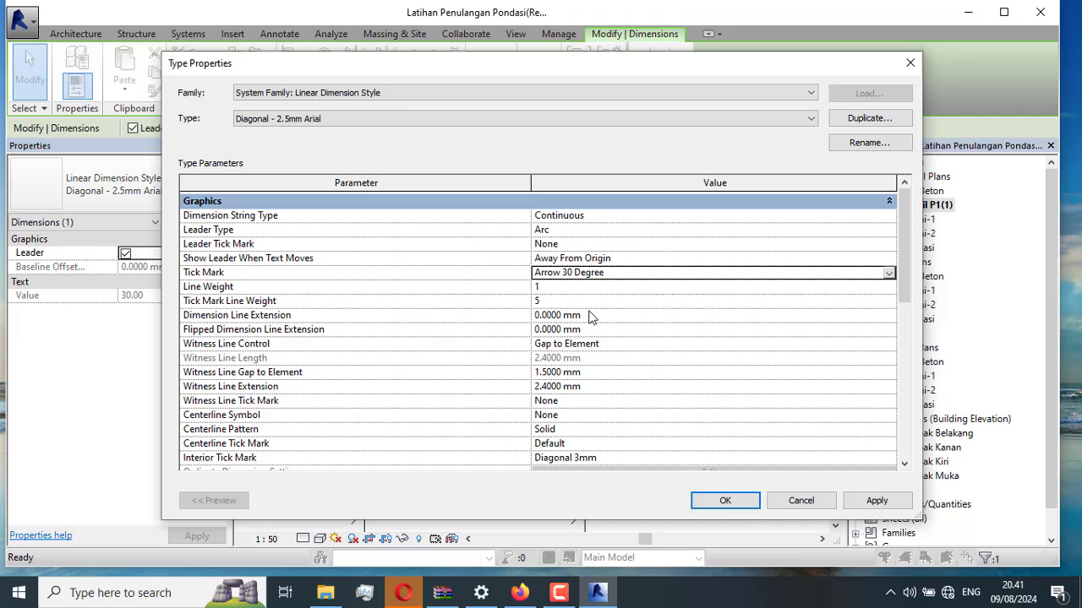
left_click(724, 501)
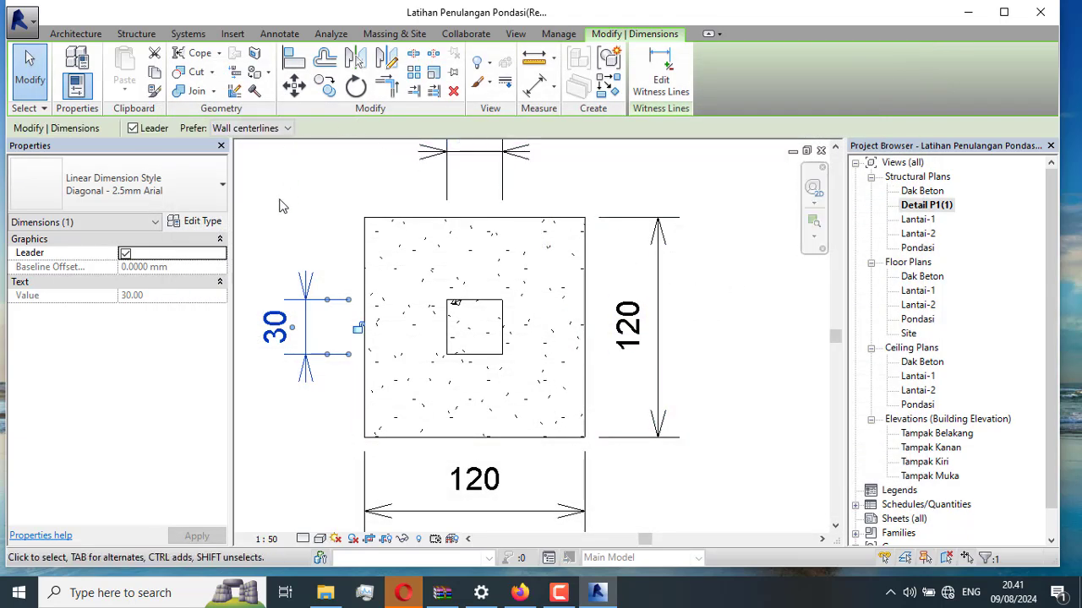
Set the tick mark of the Diagonal - 2.5mm Arial dimension type to Arrow Filled 20 Degree and apply it.
left_click(204, 224)
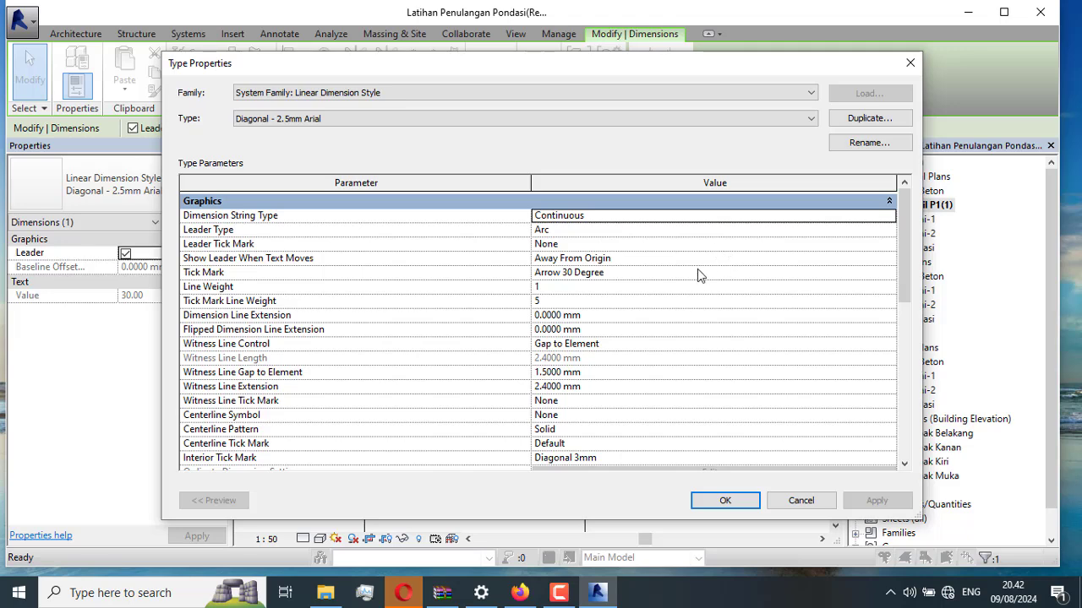
left_click(888, 273)
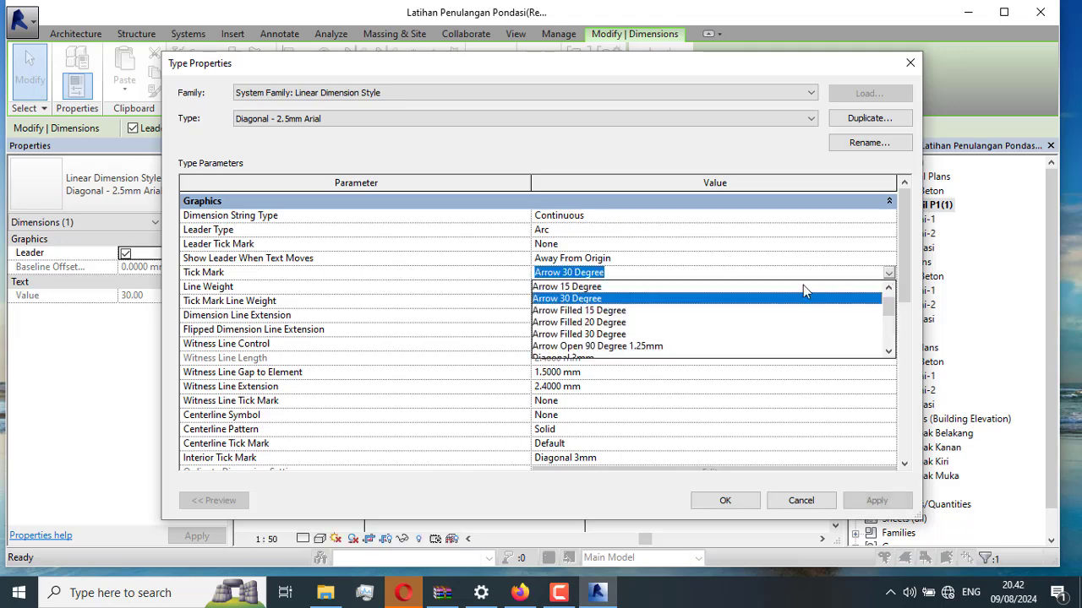
left_click(620, 323)
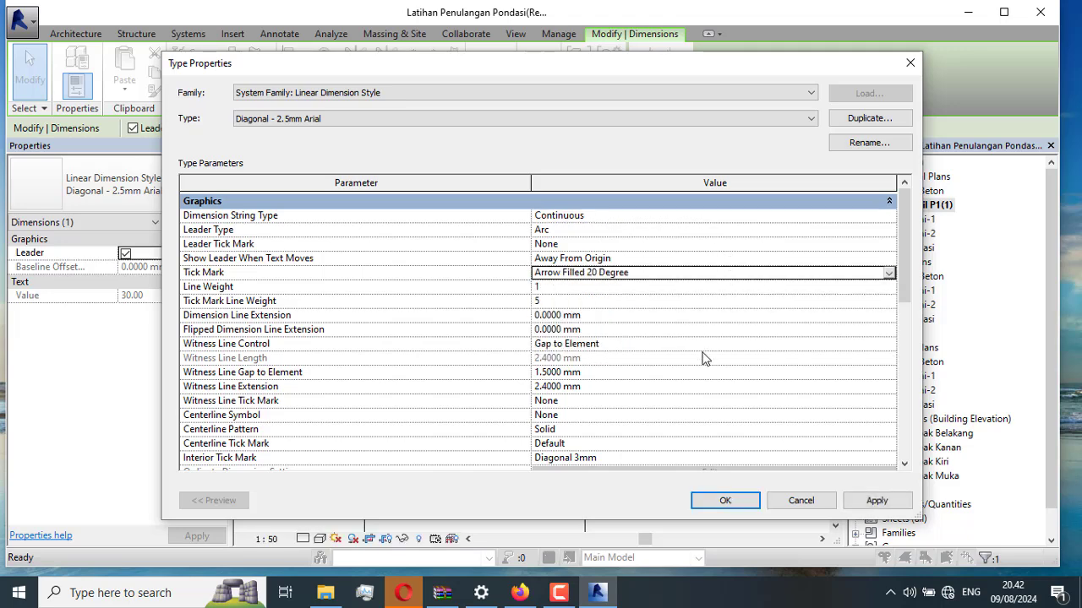
left_click(875, 502)
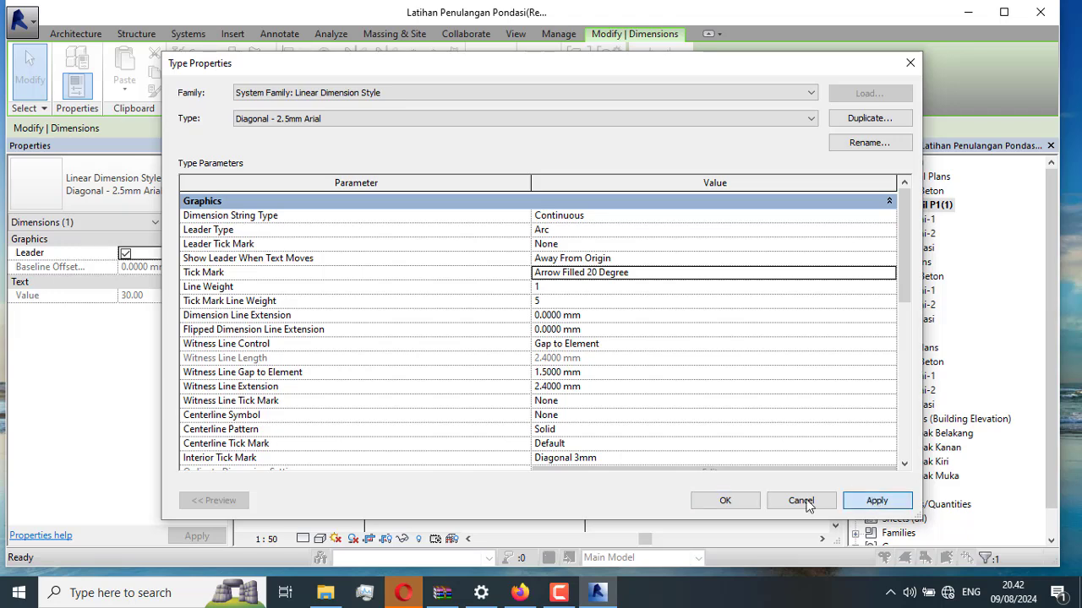
Accept the edited dimension type properties and clear the dimension selection.
left_click(739, 503)
left_click(712, 338)
scroll(674, 338, "down", 2)
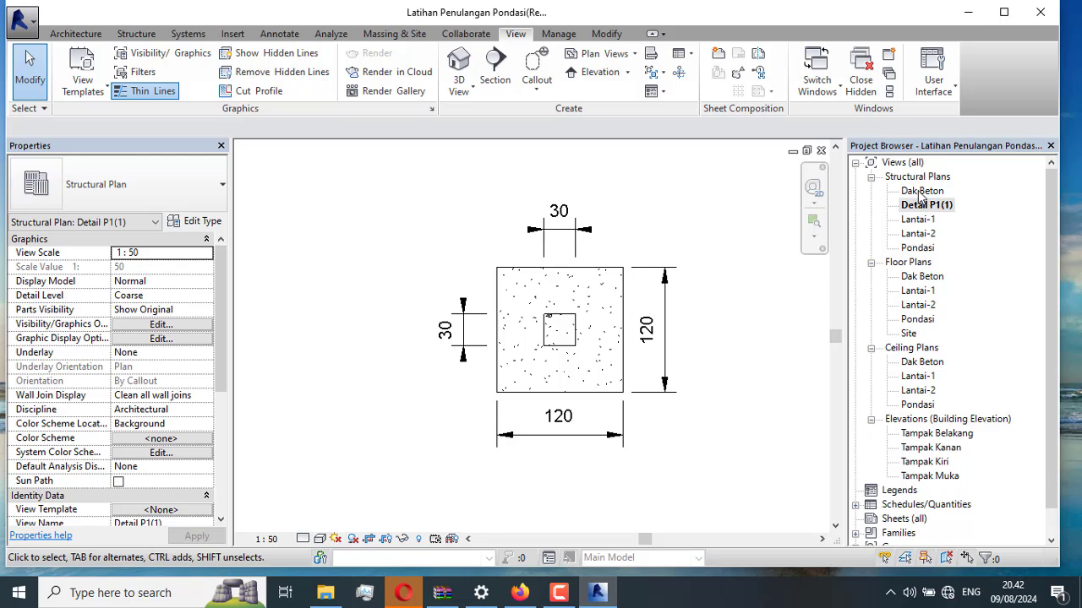
Open the Pondasi structural plan and narrow the P1 pile cap's callout boundary on both sides.
double_click(921, 249)
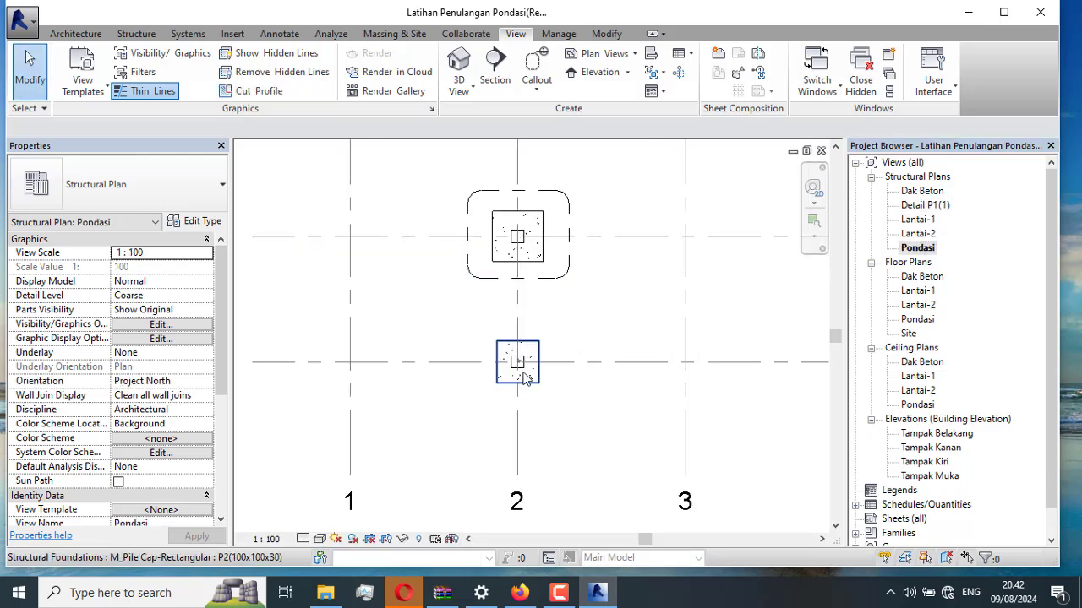
left_click(569, 262)
left_click_drag(568, 238, 562, 234)
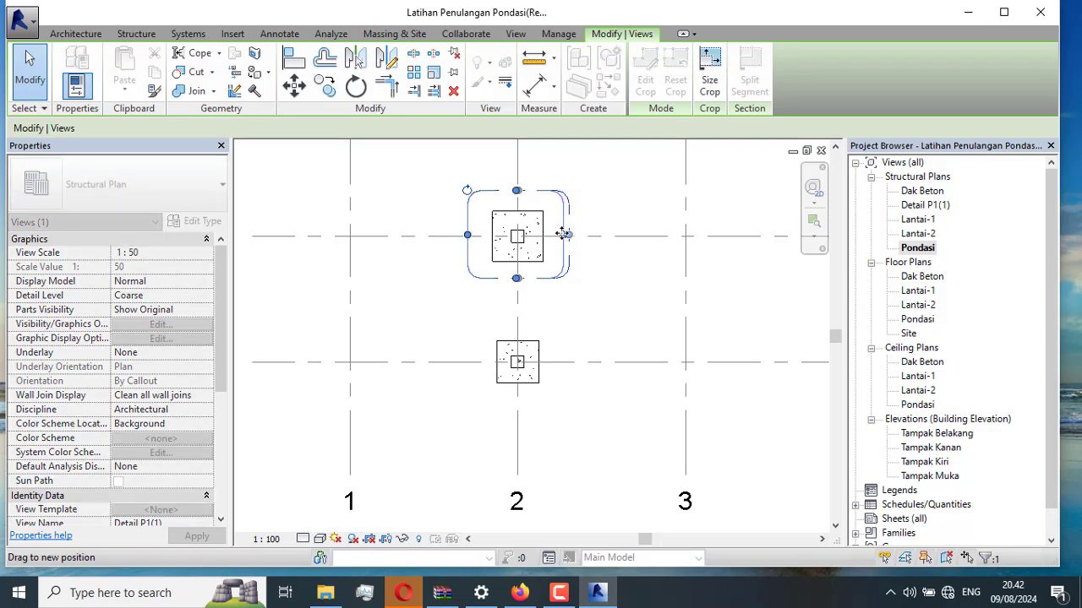
left_click_drag(467, 234, 474, 234)
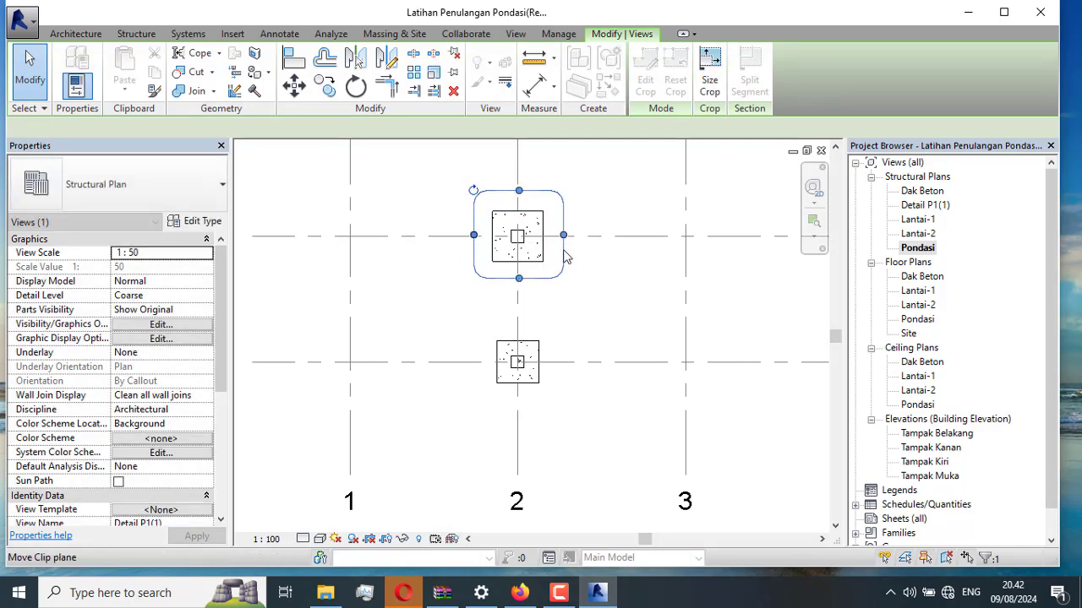
left_click(621, 284)
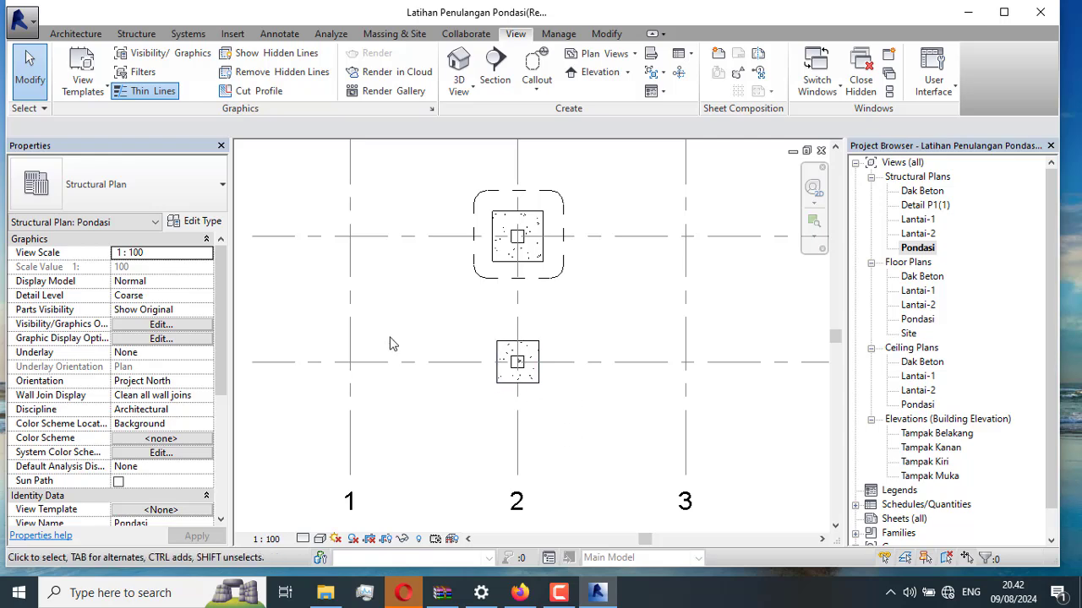
Create a rectangular callout around the P2 pile cap in the Pondasi plan.
left_click(537, 67)
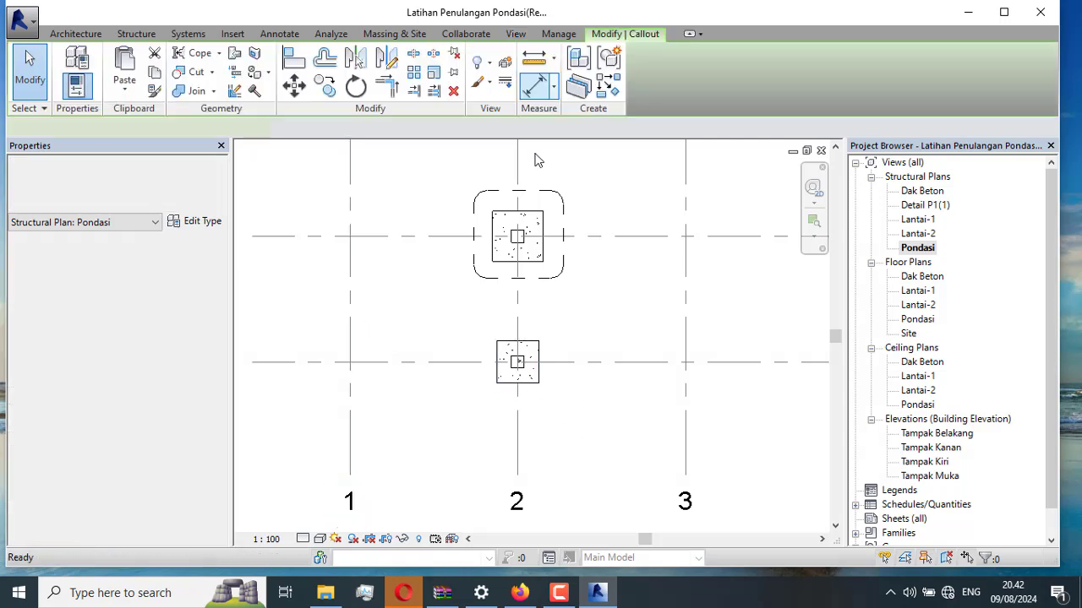
left_click(486, 333)
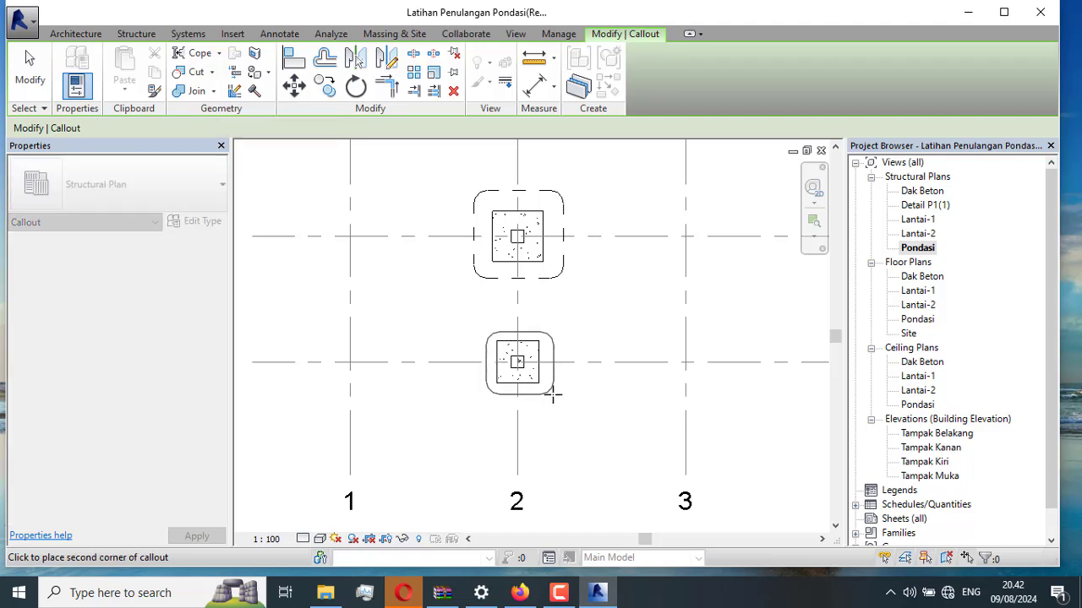
left_click(550, 391)
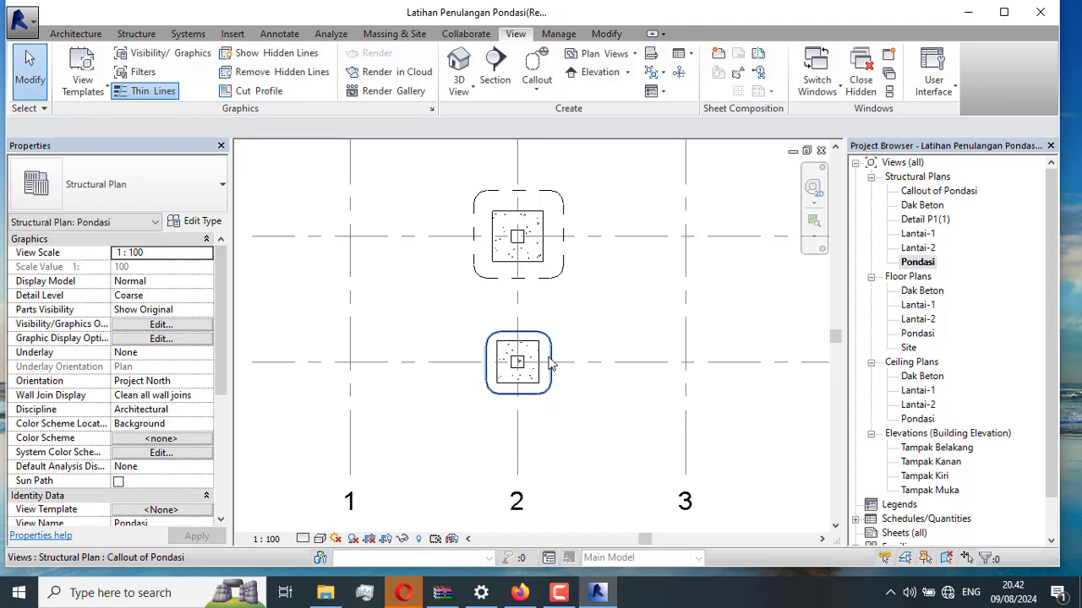
Override the P2 callout's graphics in this view with the Aligning Line projection line pattern.
right_click(549, 362)
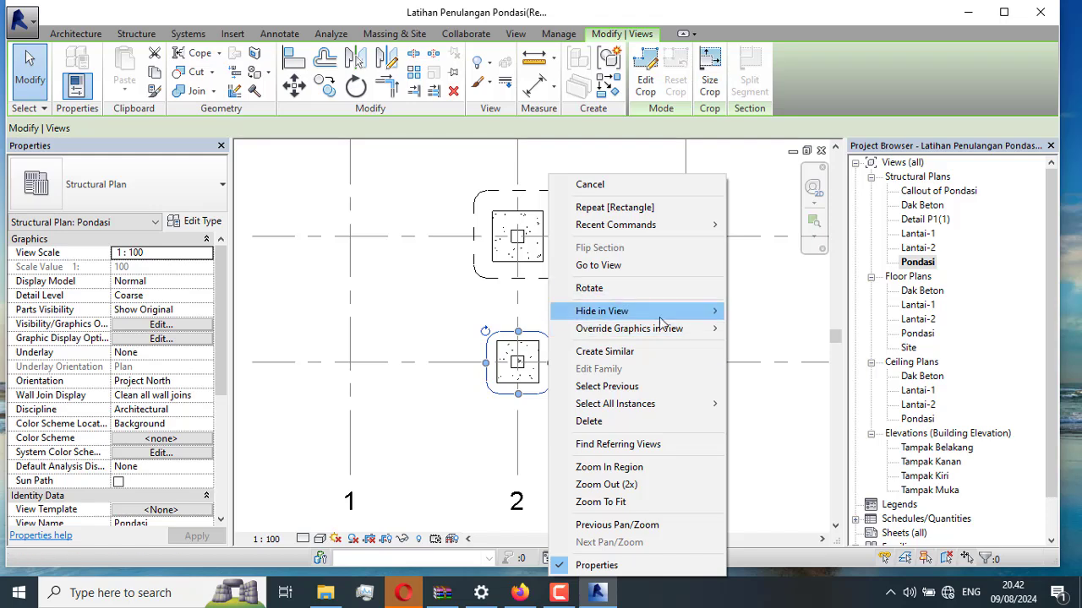
mouse_move(686, 329)
left_click(767, 330)
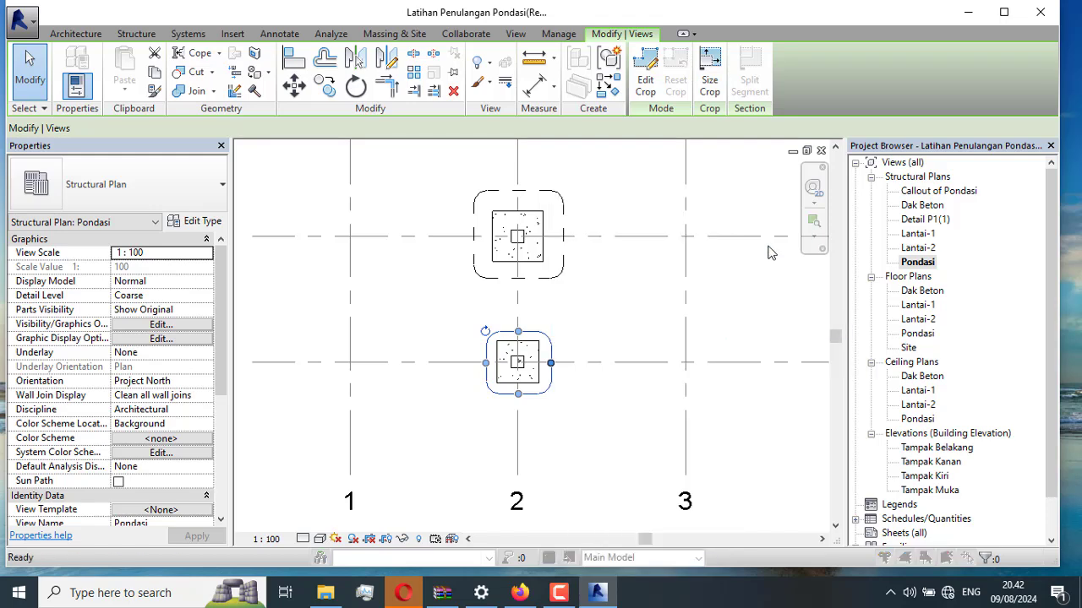
left_click(879, 148)
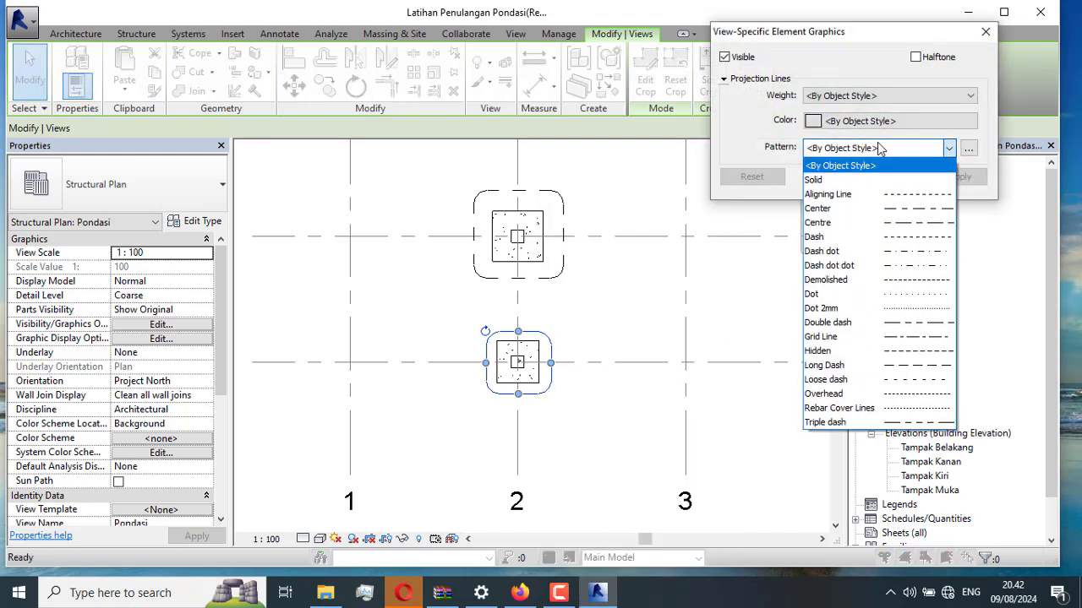
left_click(900, 195)
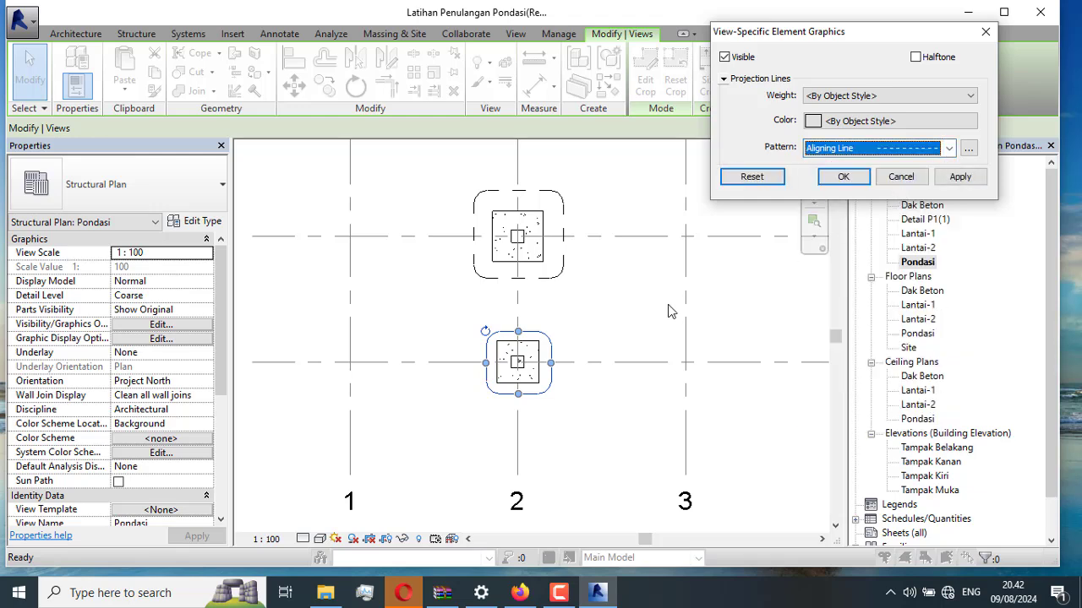
left_click(960, 177)
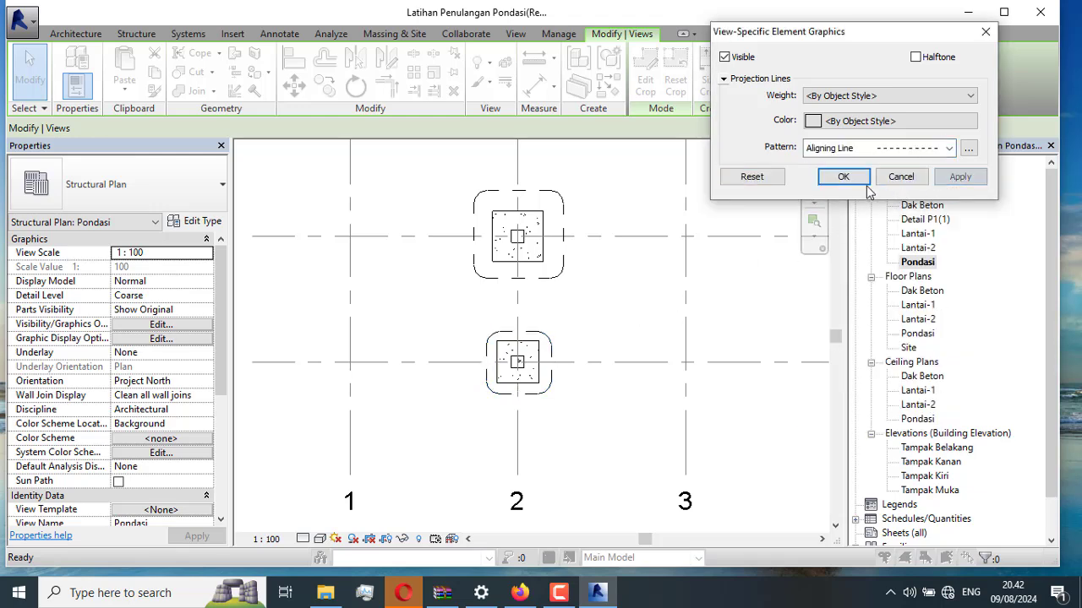
key("Return")
Rename the Callout of Pondasi view as Detail P2(1).
scroll(575, 333, "up", 2)
left_click(531, 360)
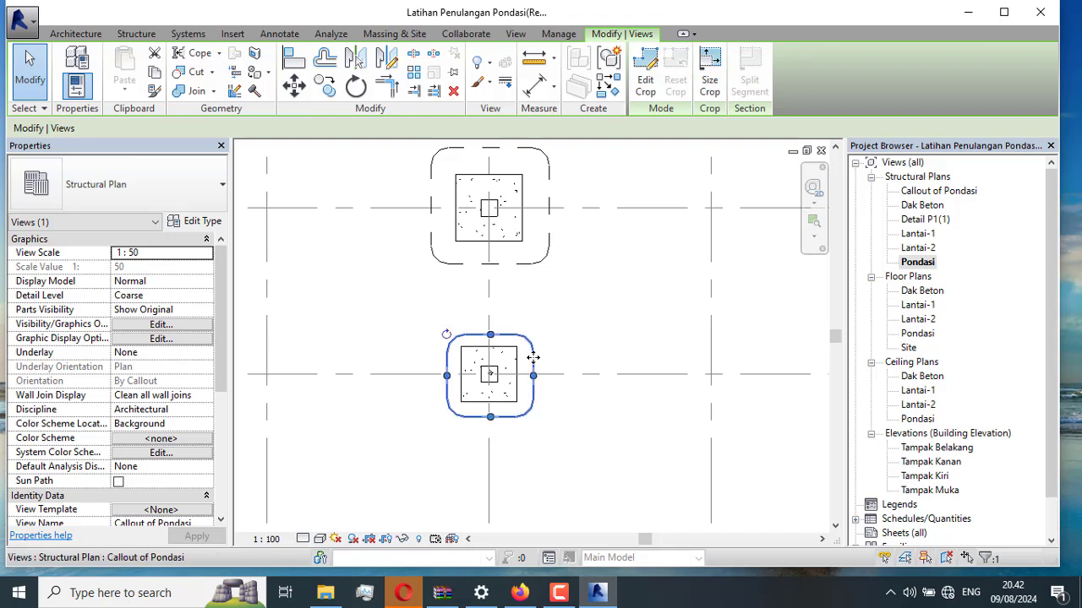
right_click(532, 358)
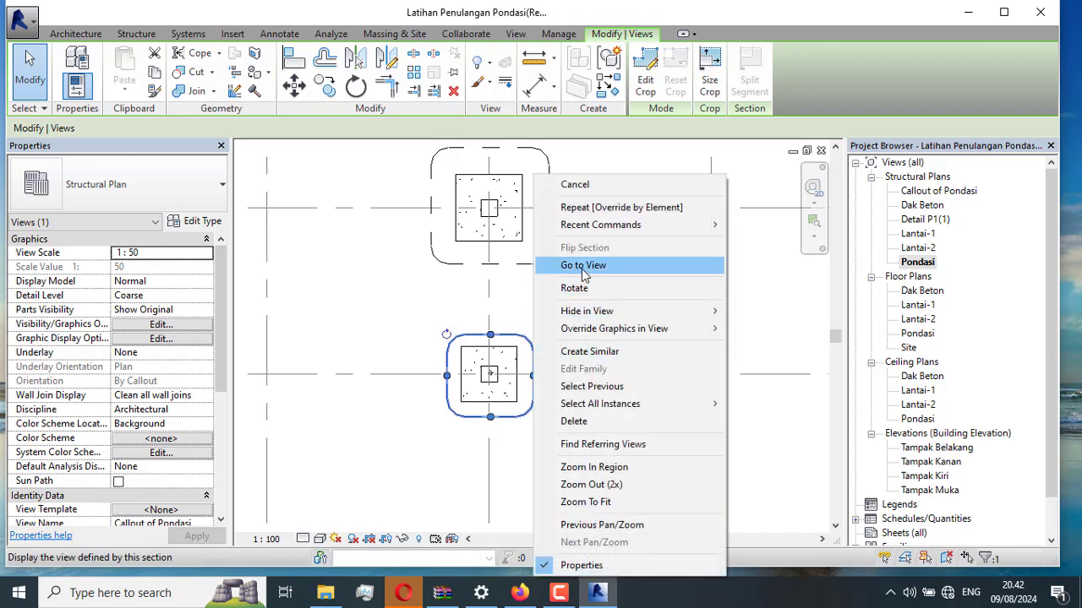
left_click(938, 191)
right_click(938, 191)
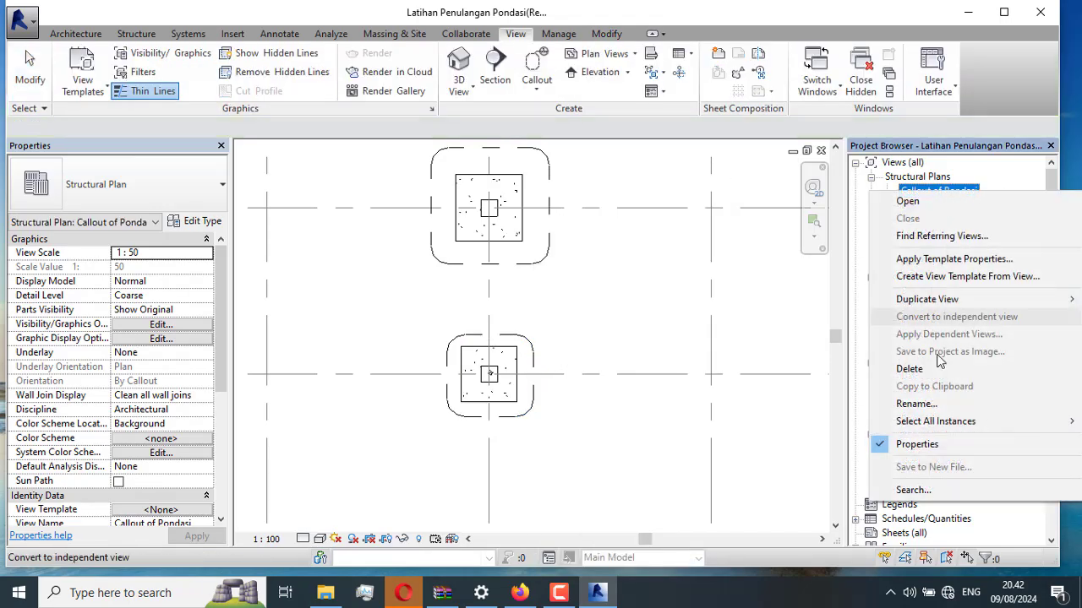
left_click(916, 404)
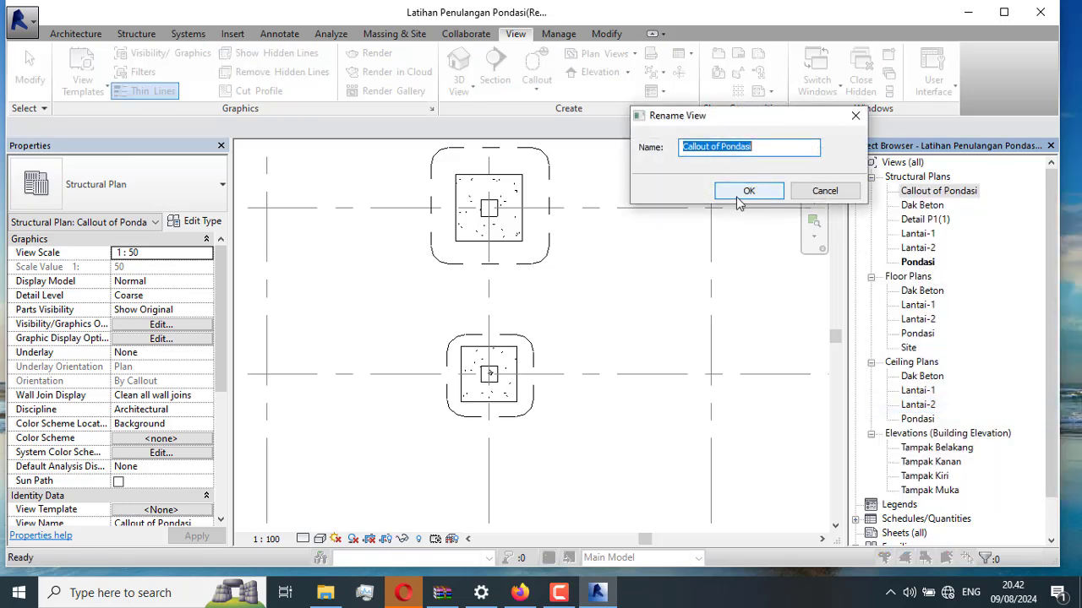
type("Detail P2(1")
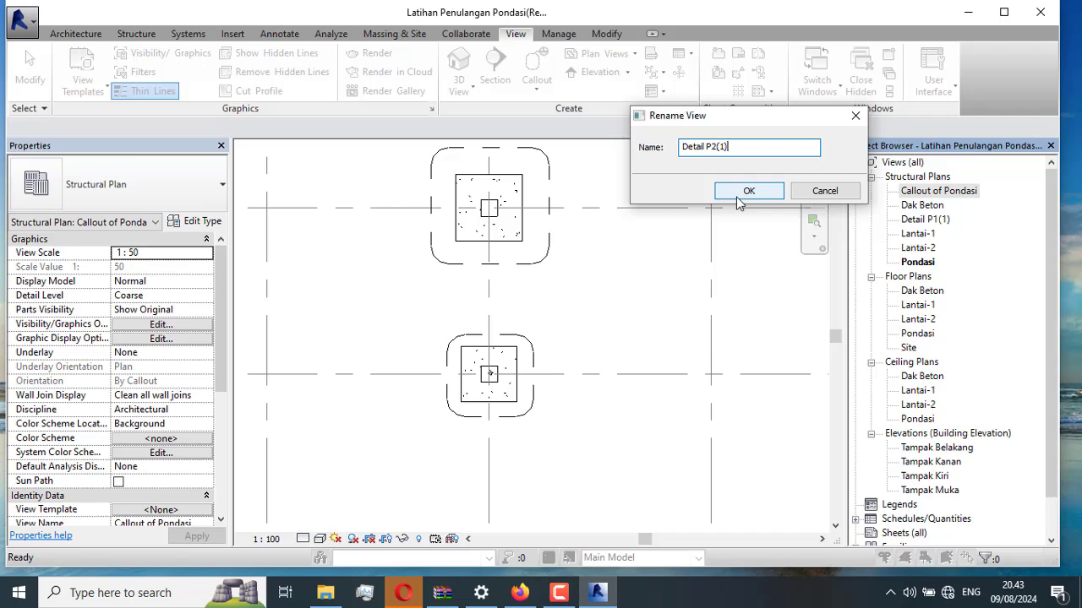
left_click(749, 191)
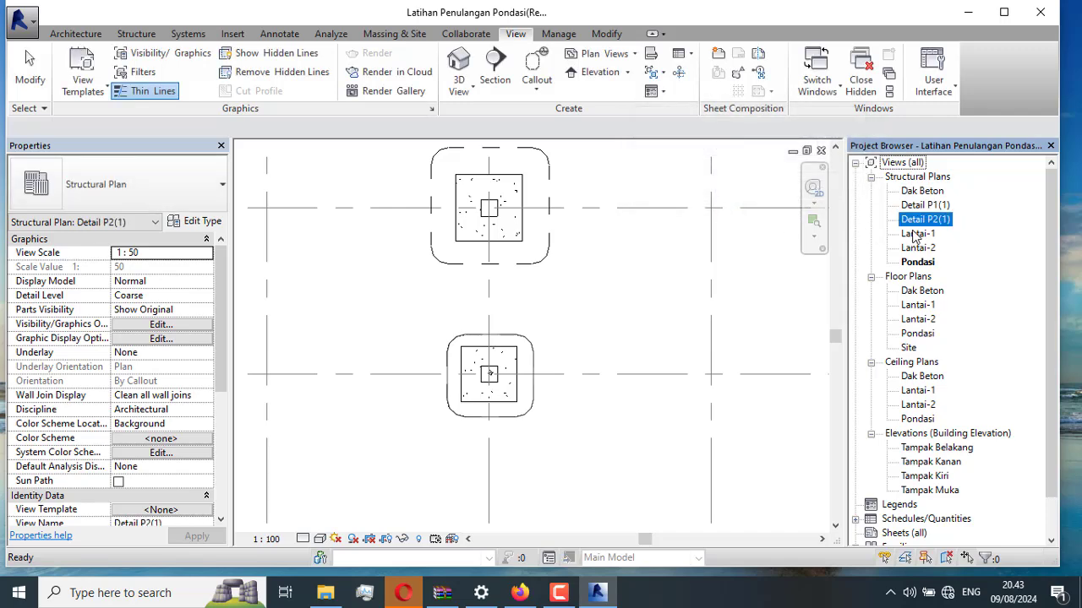
Go to the Detail P2(1) view from its callout and hide the crop region boundary.
right_click(533, 368)
left_click(581, 271)
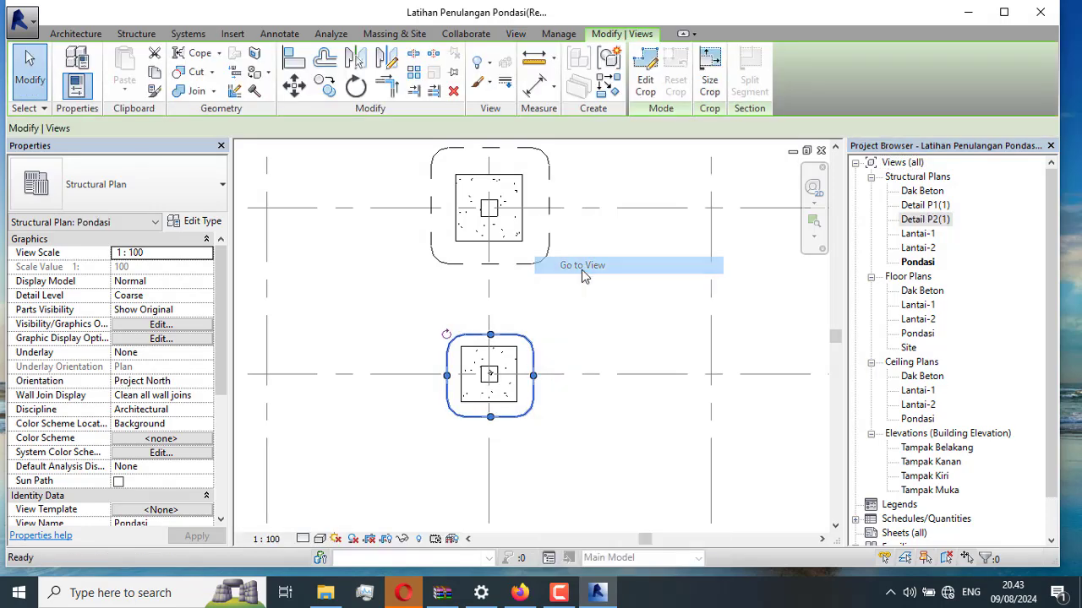
left_click(390, 543)
Hide grid lines 2 and C as elements in the Detail P2(1) view.
left_click(516, 263)
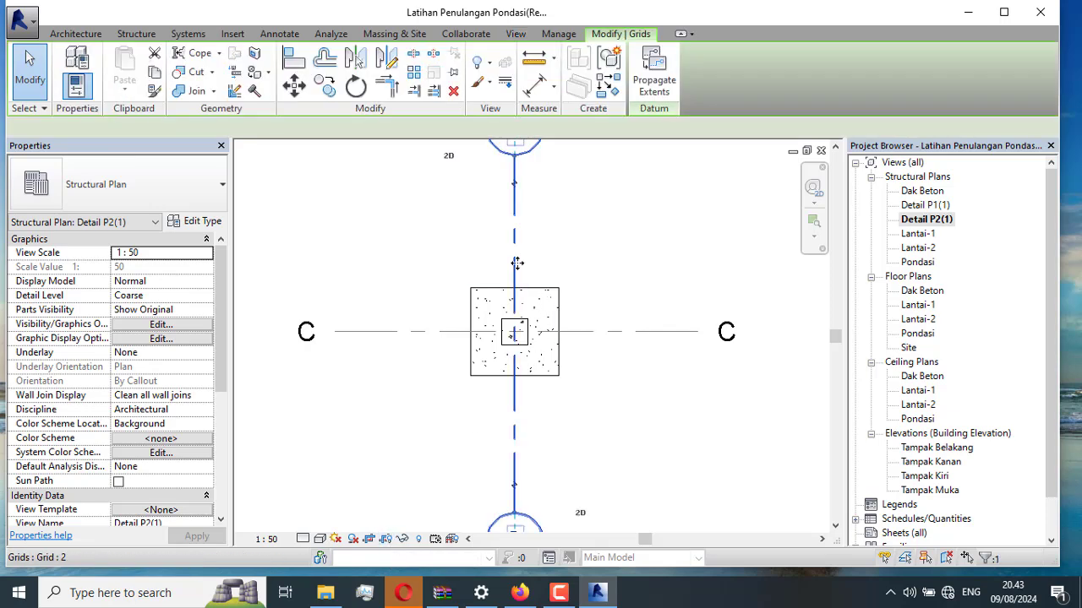
right_click(517, 264)
mouse_move(604, 312)
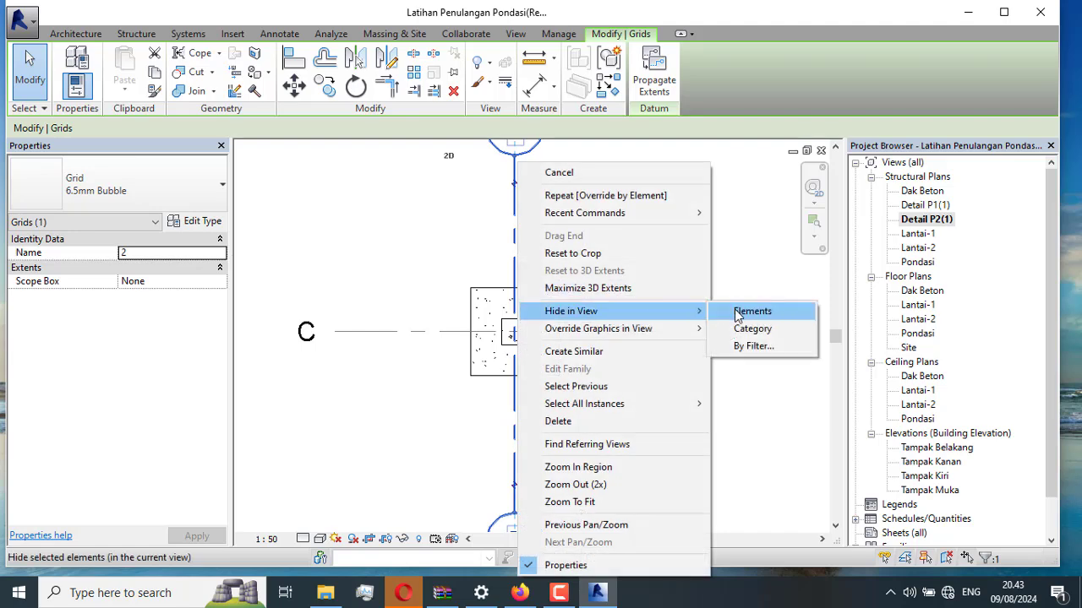
left_click(737, 313)
left_click(640, 331)
right_click(643, 331)
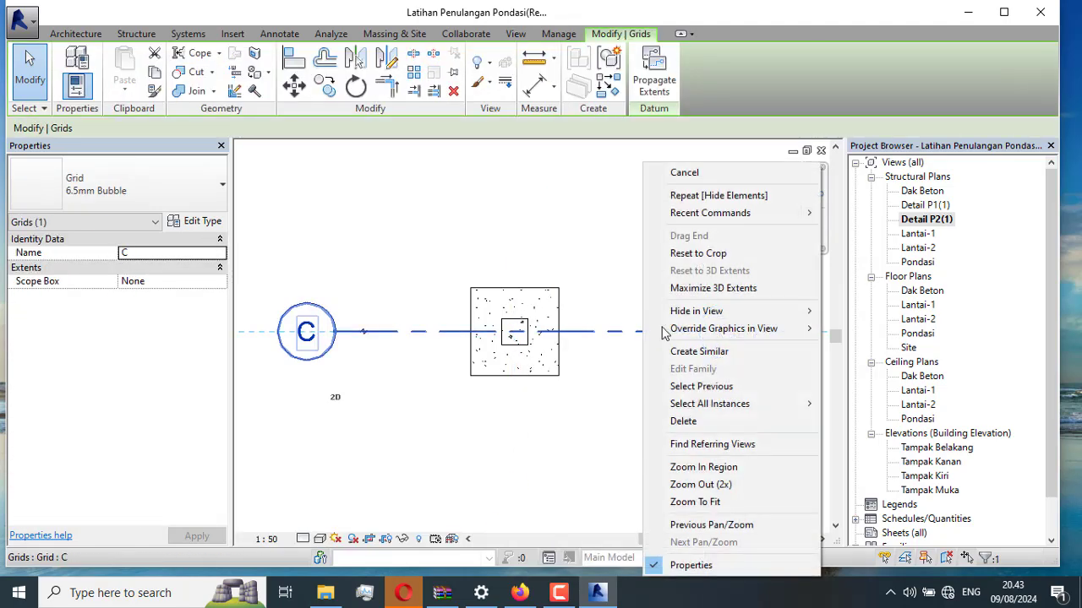
mouse_move(782, 312)
left_click(852, 311)
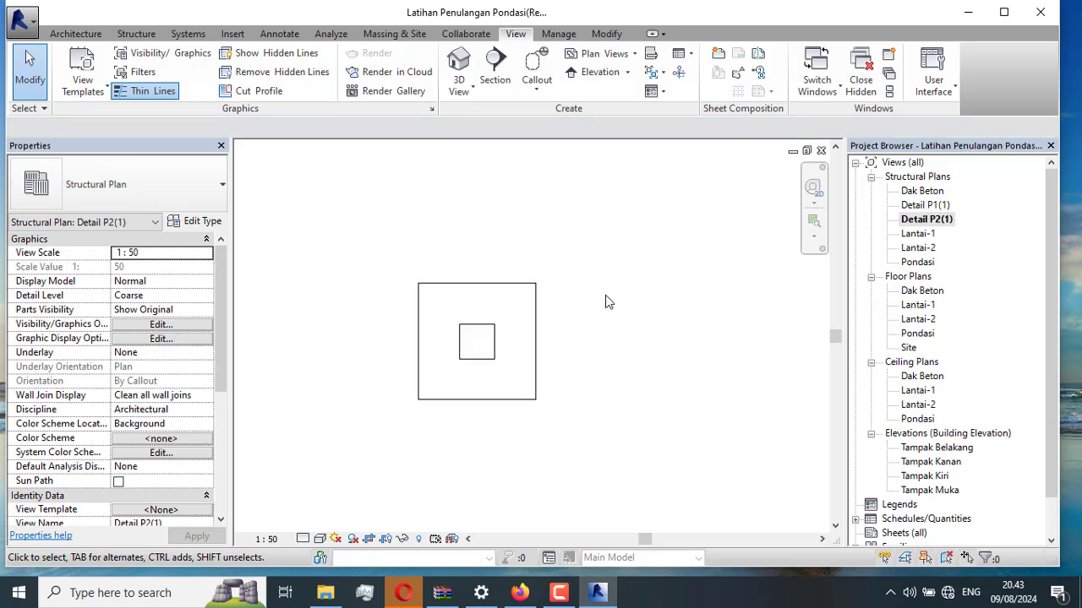
Add aligned dimensions for the P2 pile cap's width below it and its height to its right.
left_click(284, 34)
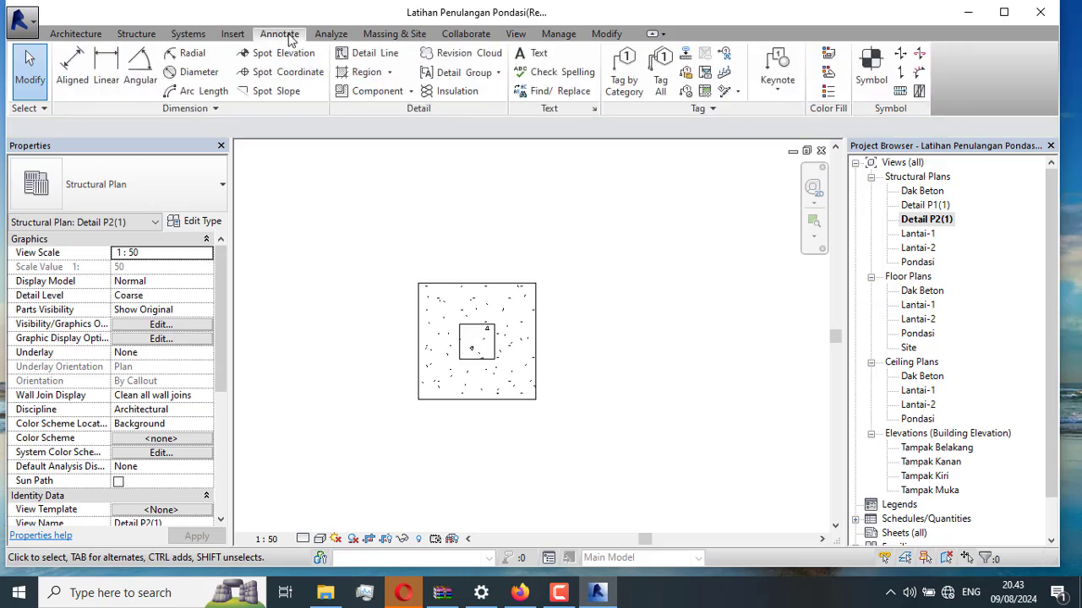
left_click(73, 64)
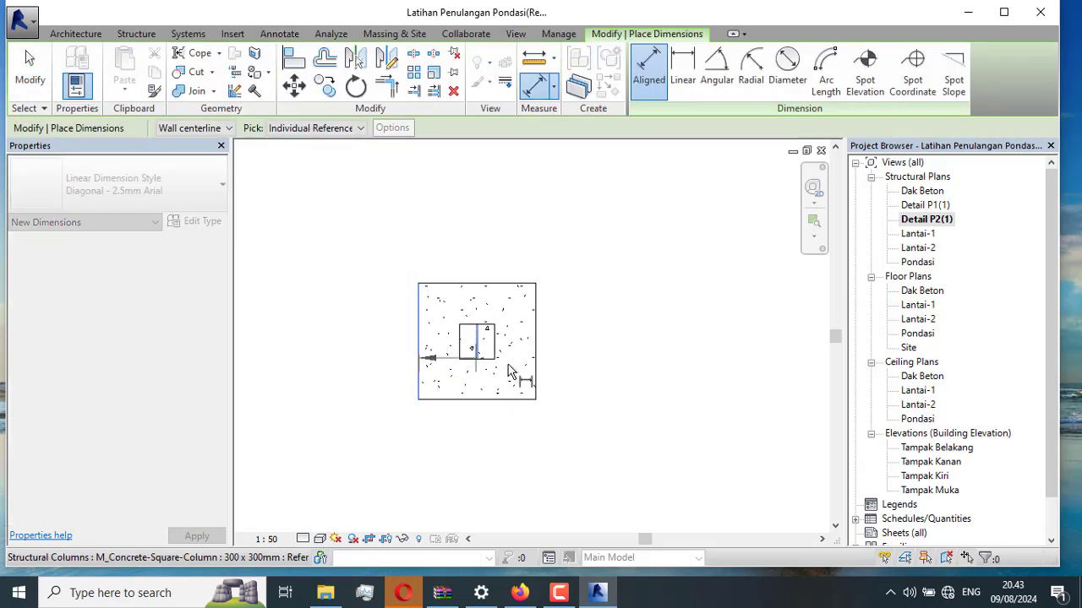
left_click(534, 371)
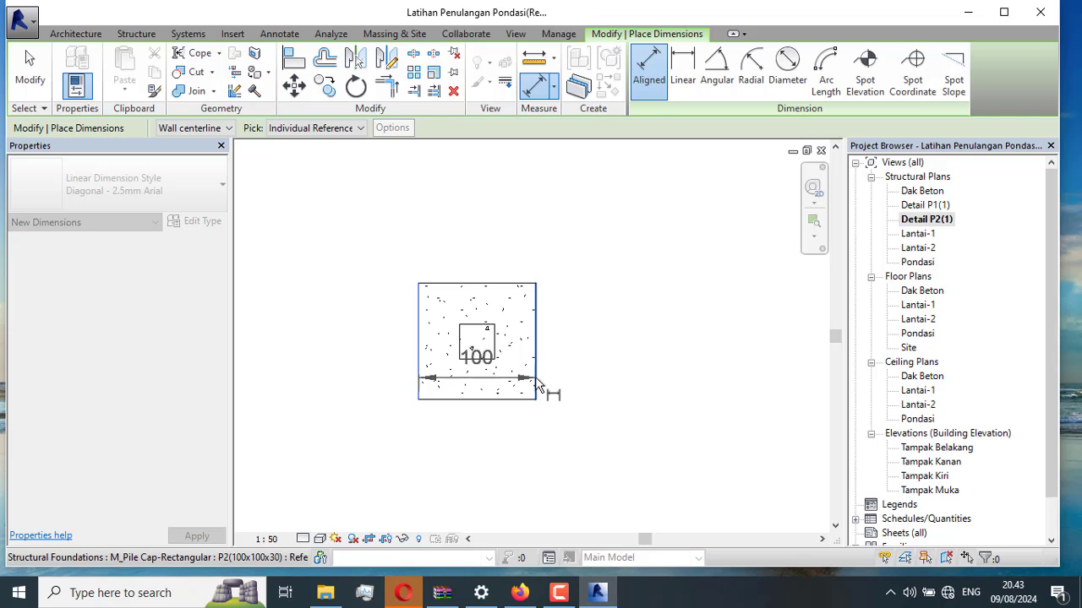
left_click(527, 456)
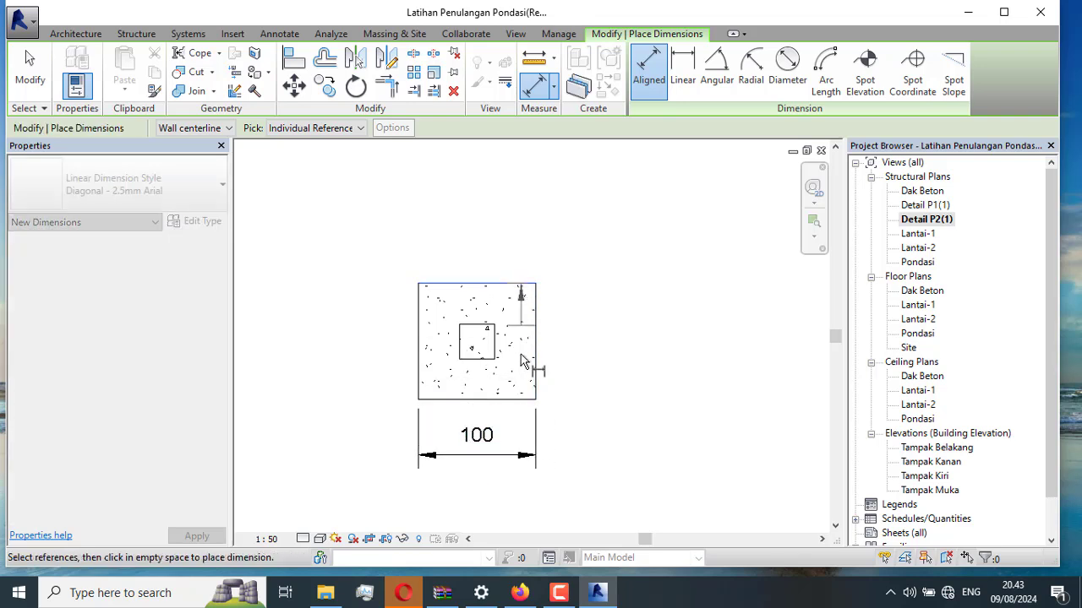
left_click(526, 398)
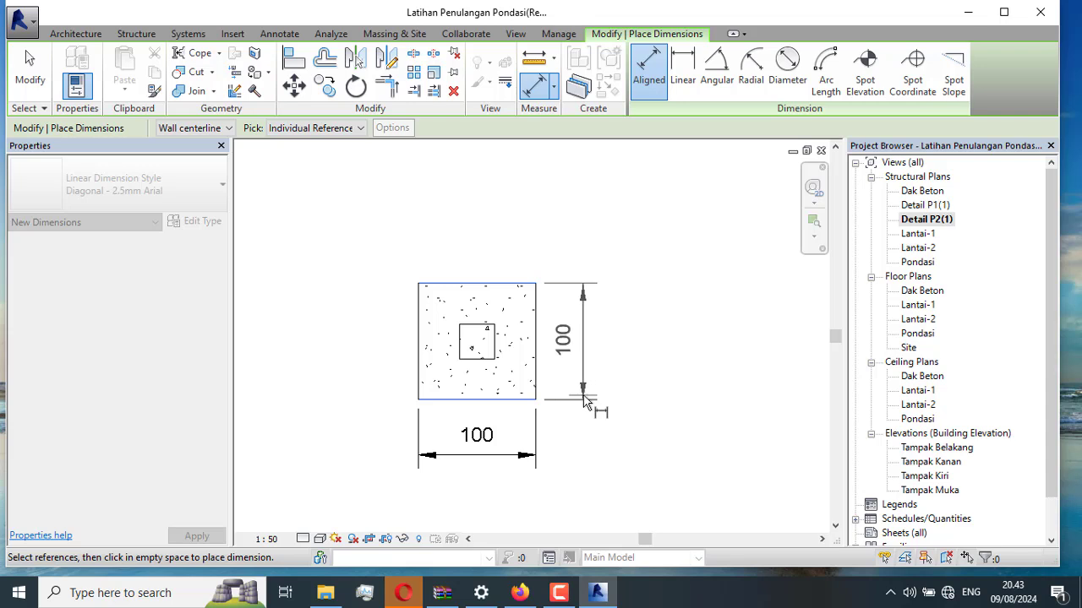
left_click(583, 402)
Add aligned dimensions for the column's width above the P2 pile cap and its height to the left, and end the command.
scroll(465, 339, "up", 2)
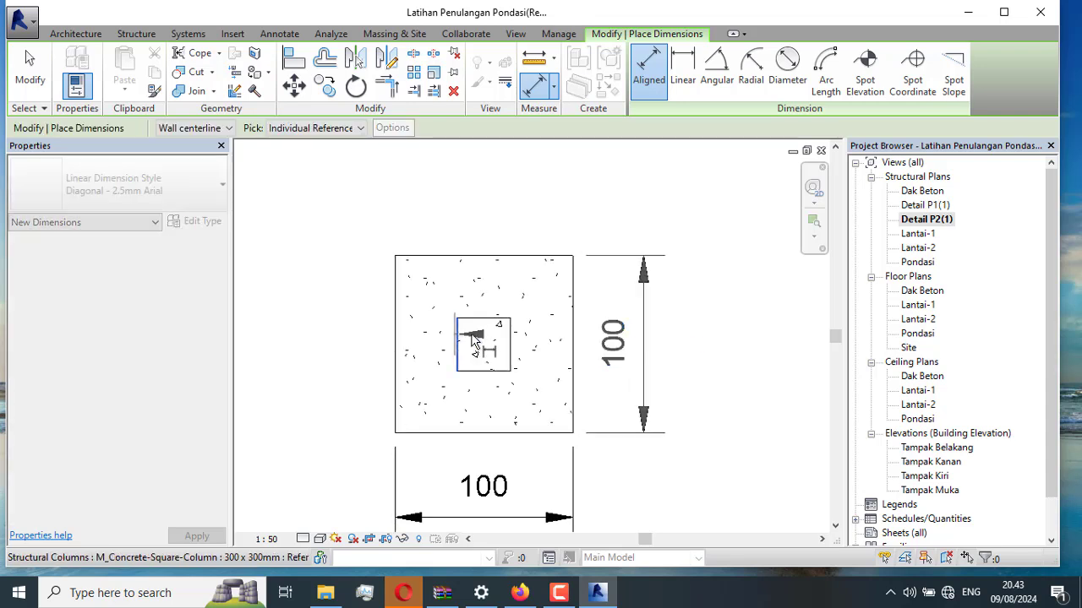
left_click(473, 342)
left_click(509, 348)
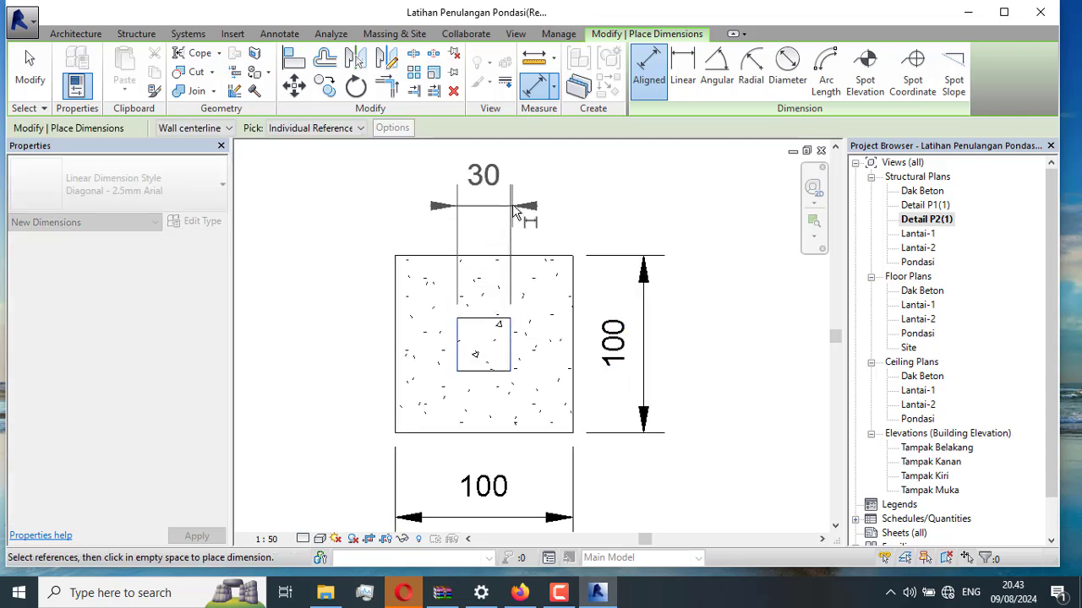
left_click(513, 212)
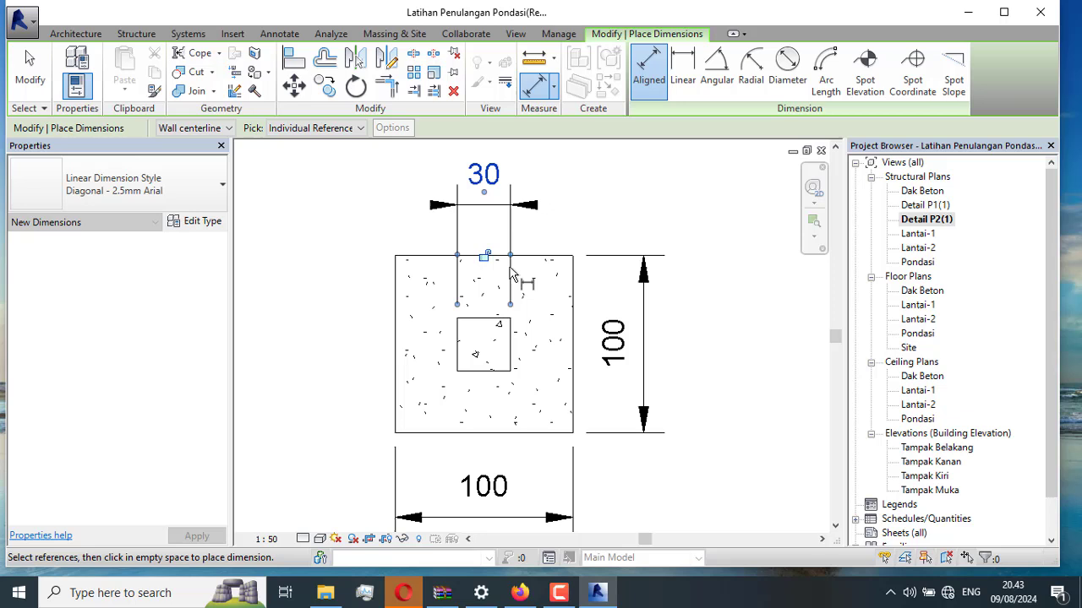
left_click(499, 320)
left_click(498, 370)
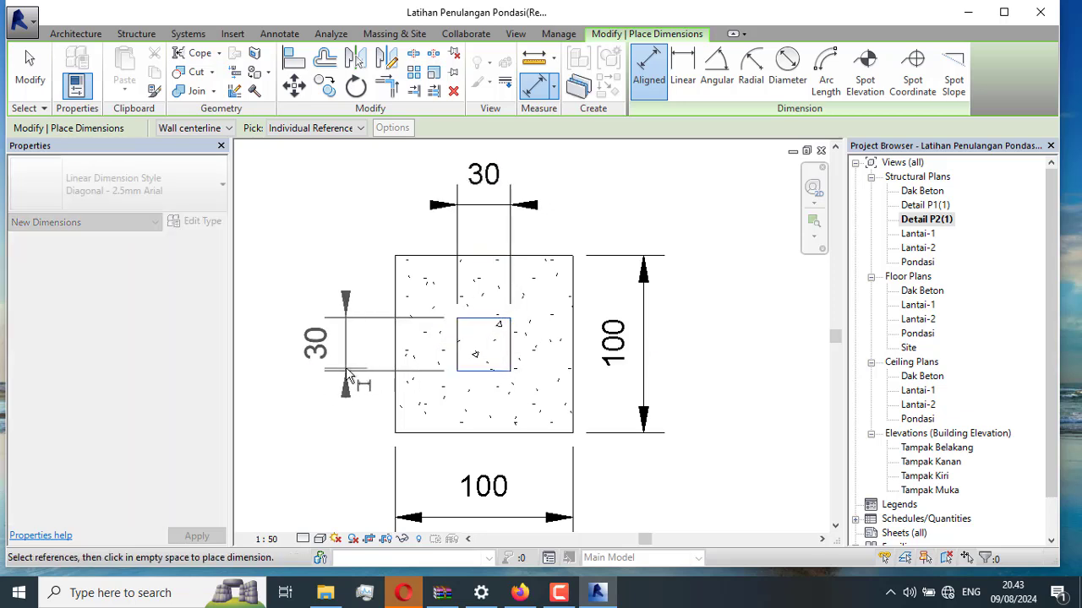
left_click(347, 376)
key("Escape")
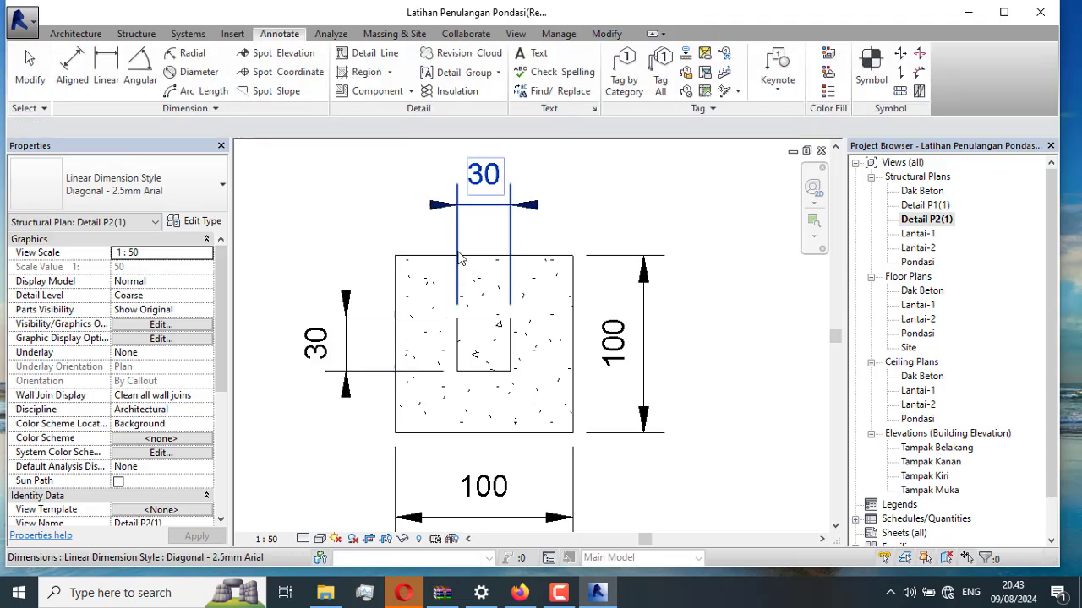
Shorten the witness lines of both column dimensions so they end outside the P2 pile cap outline.
left_click(461, 258)
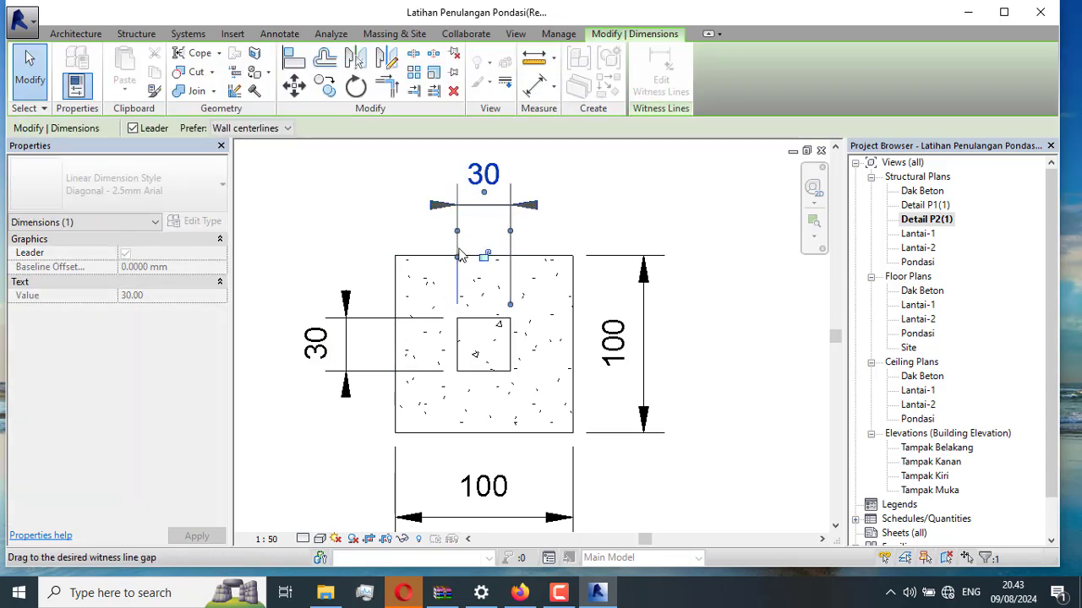
left_click_drag(461, 256, 457, 242)
left_click_drag(510, 304, 514, 243)
left_click(391, 320)
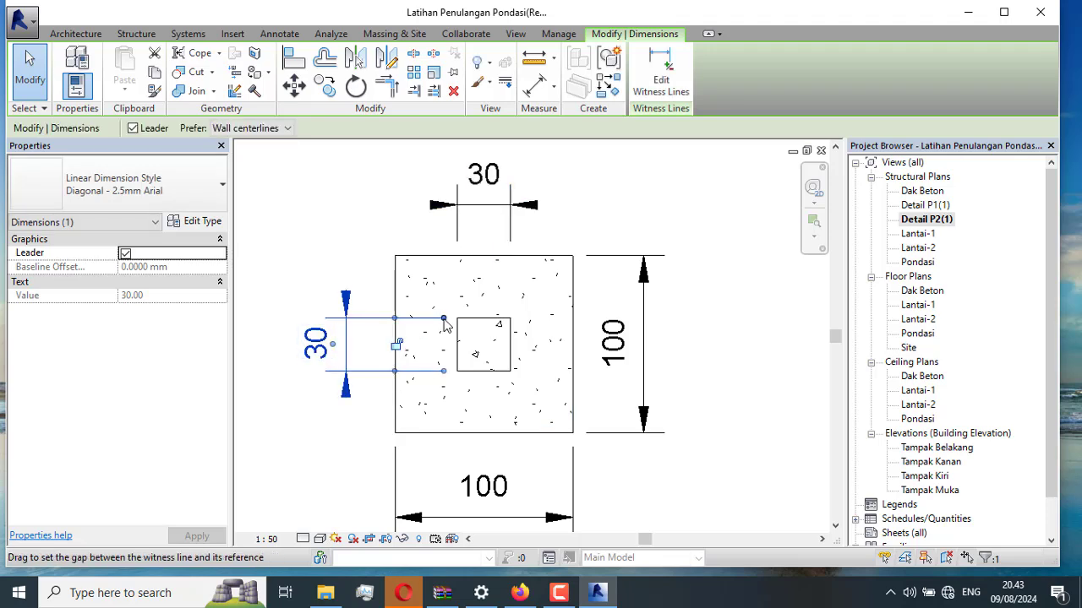
left_click_drag(444, 321, 382, 335)
left_click_drag(442, 372, 384, 372)
left_click(678, 249)
scroll(683, 255, "down", 2)
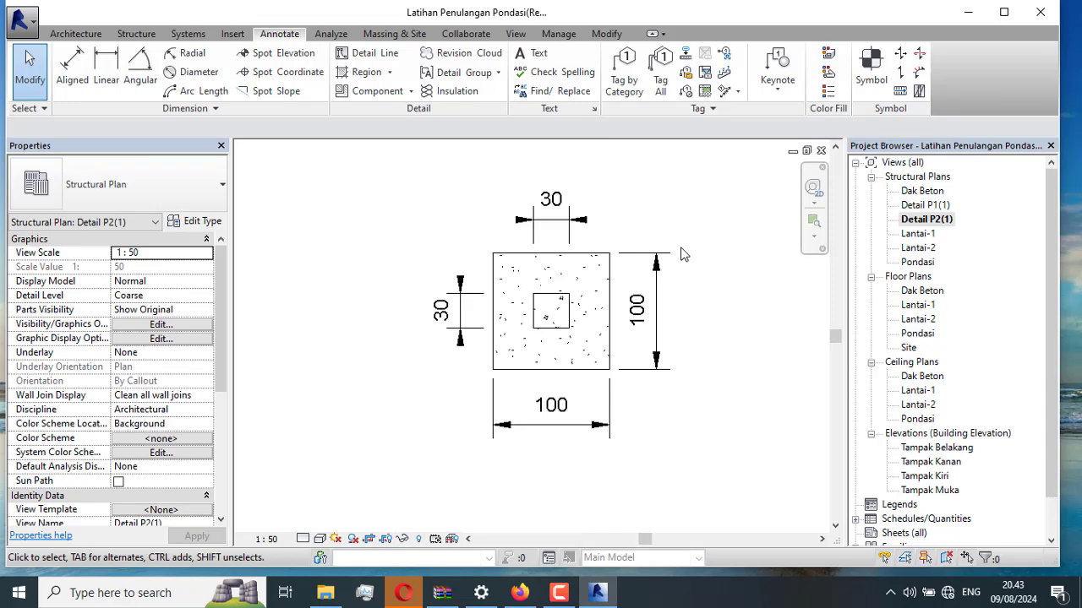
Open the Detail P1(1) structural plan and review its pile cap and column dimensions.
double_click(938, 207)
scroll(467, 317, "down", 1)
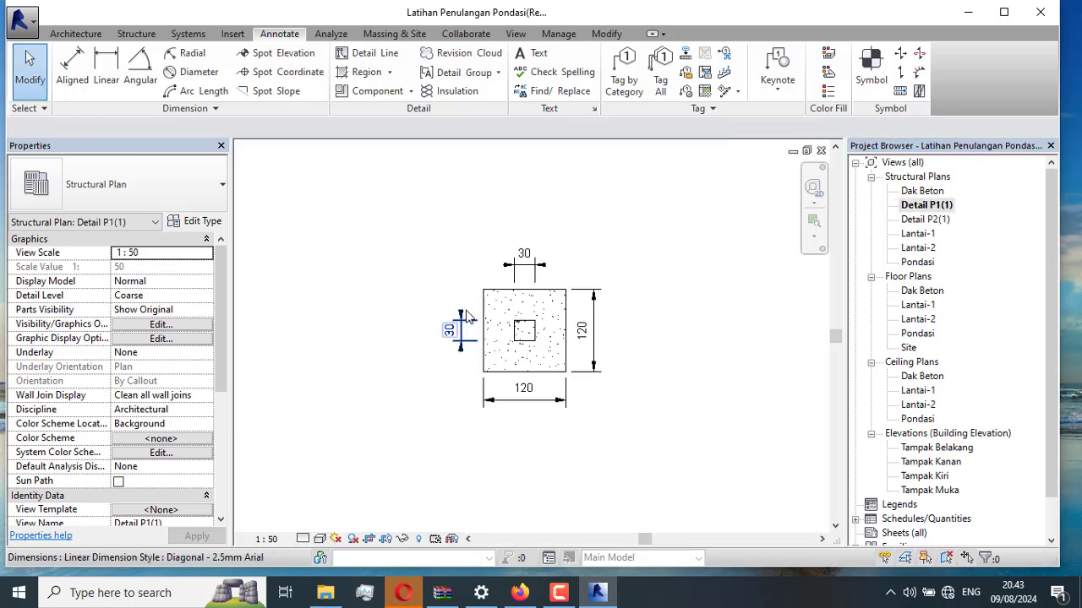
scroll(469, 317, "up", 1)
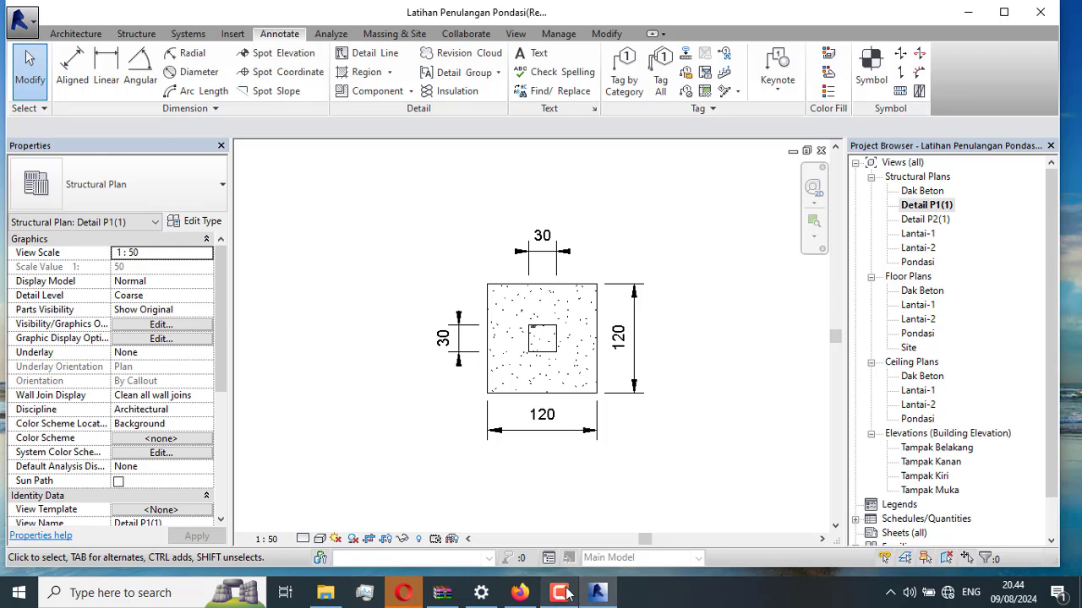
mouse_move(568, 594)
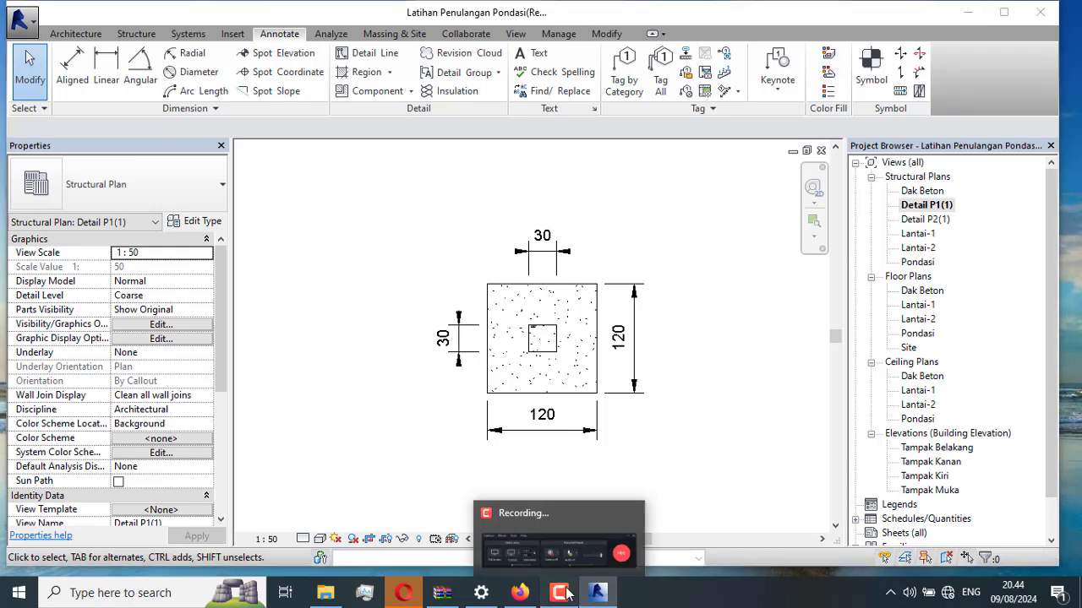